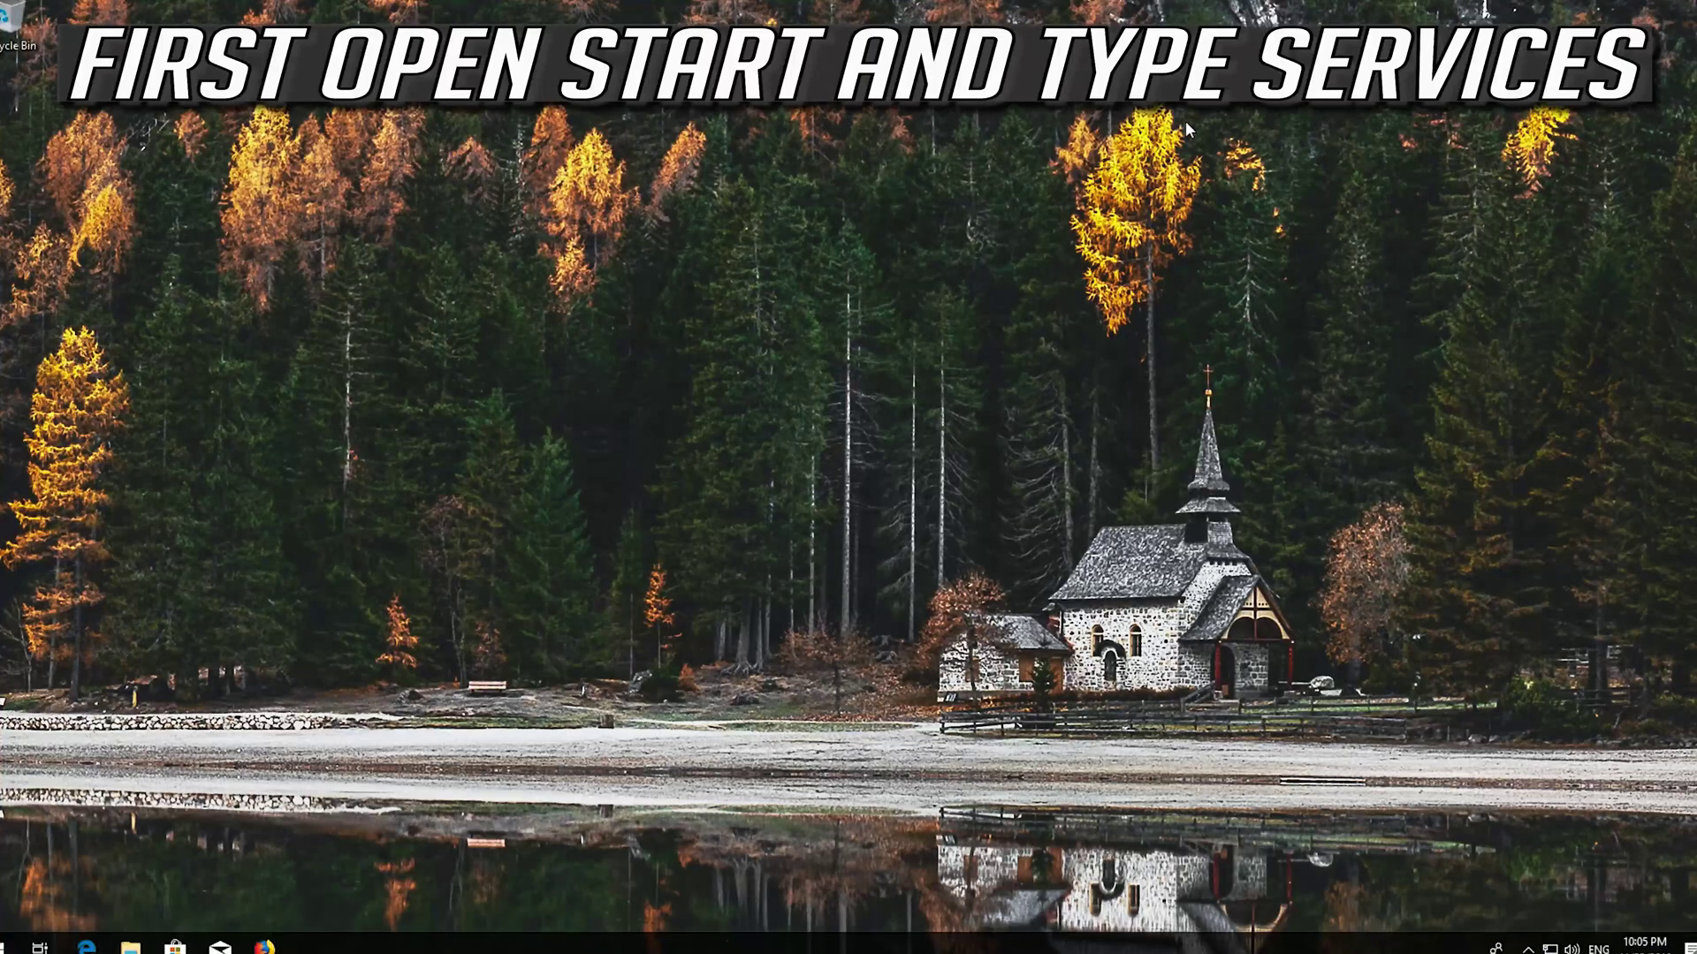
Open the Services console and select the Windows Update service in the list
text(services)
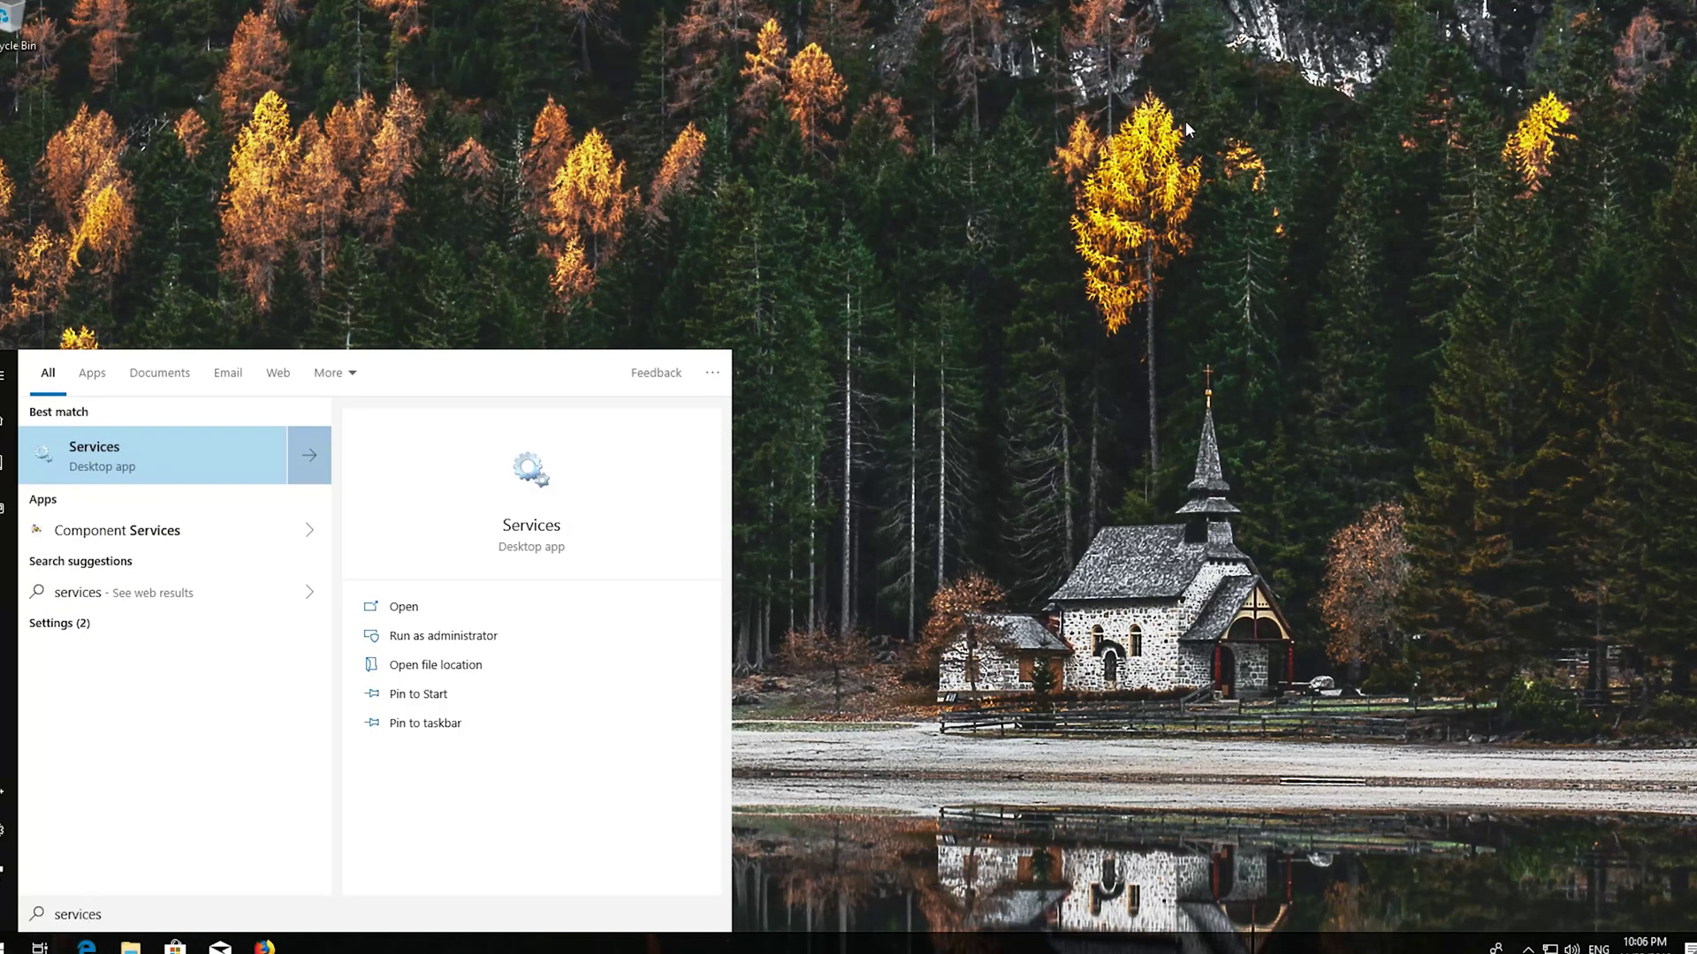
click(175, 451)
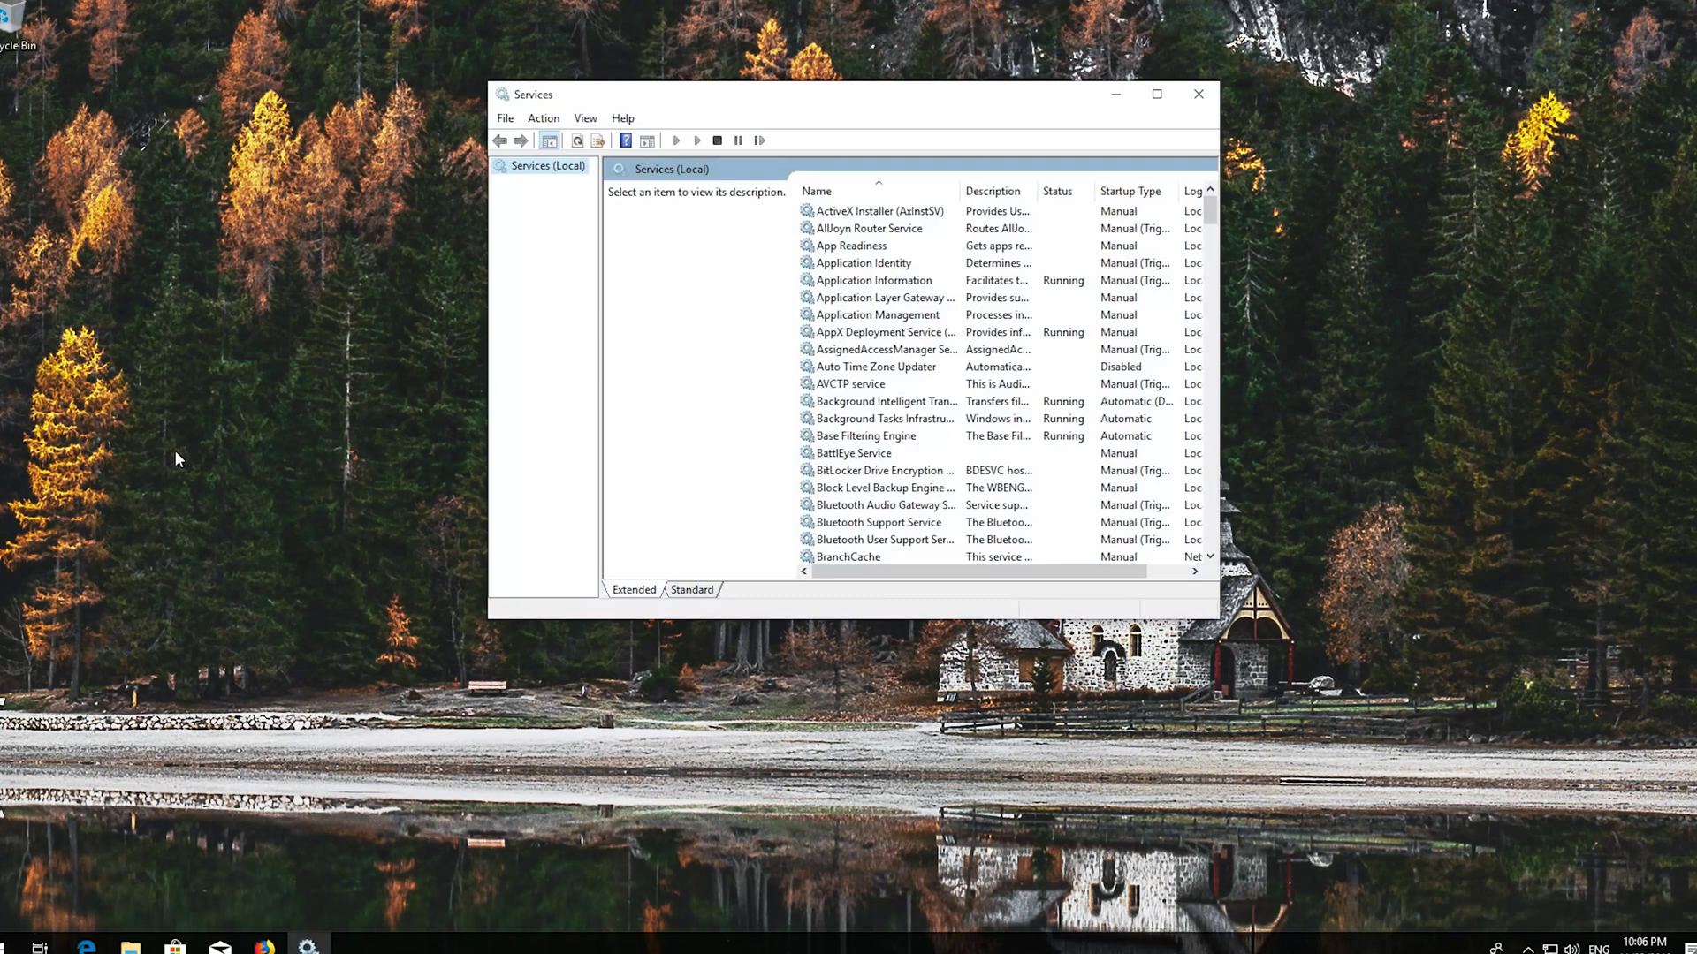
click(848, 383)
scroll(847, 381, down, 9)
scroll(848, 384, down, 20)
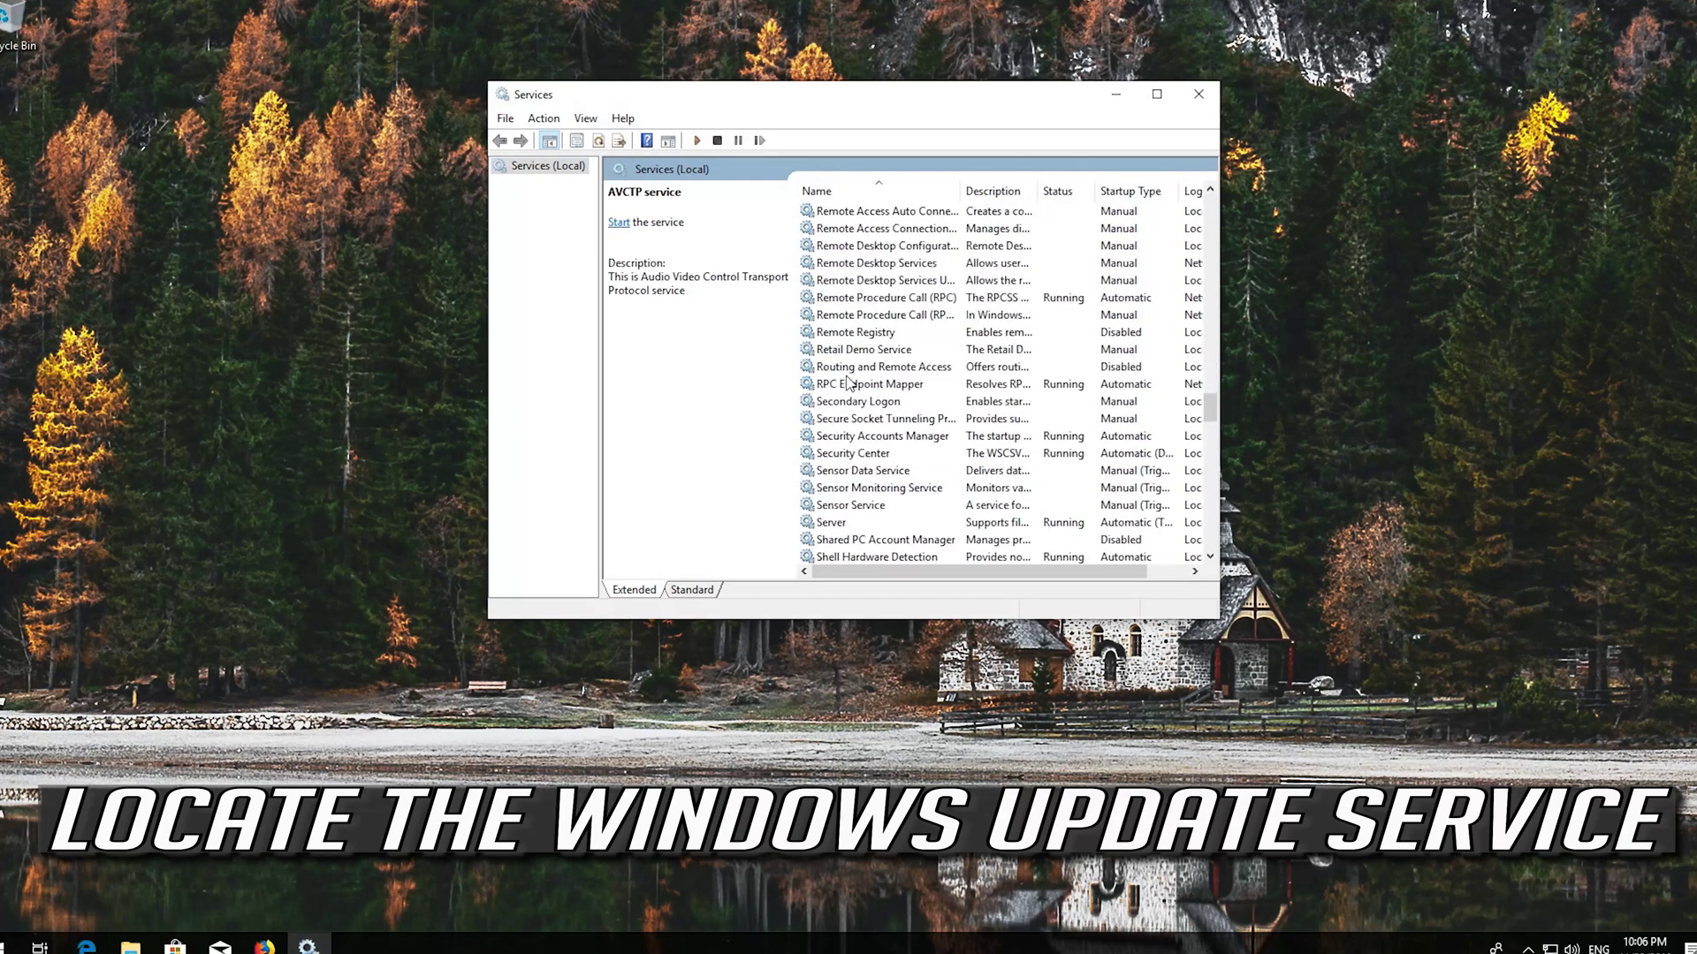
scroll(848, 382, down, 12)
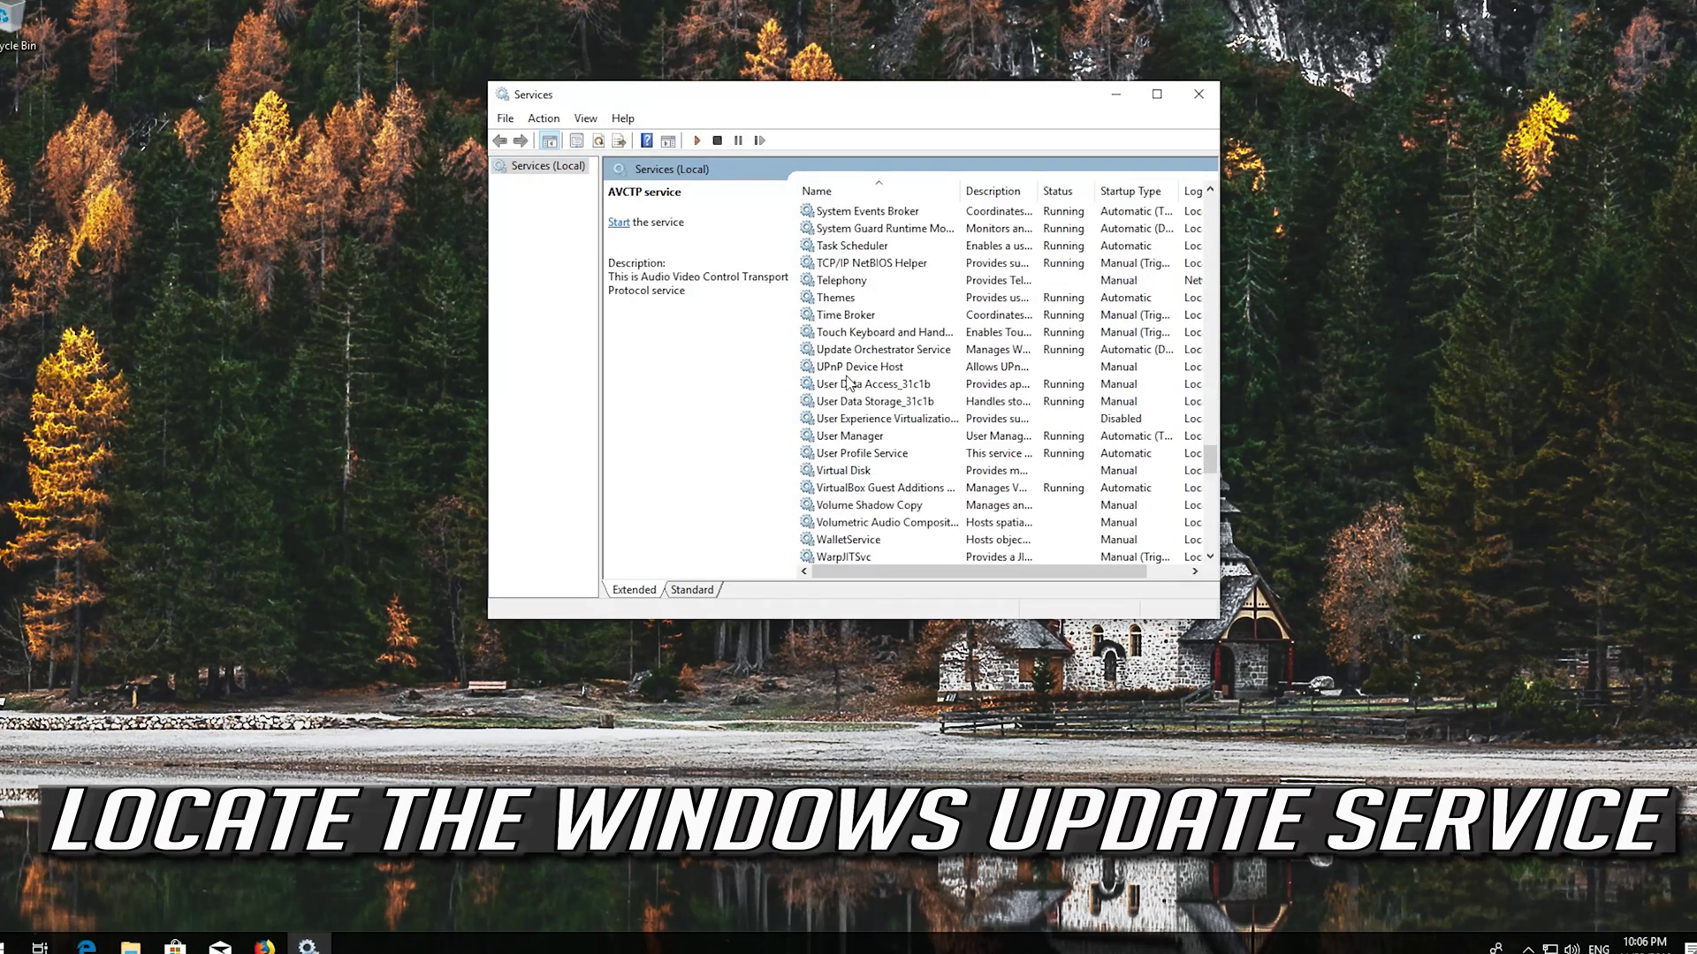
scroll(848, 384, down, 5)
scroll(849, 384, down, 10)
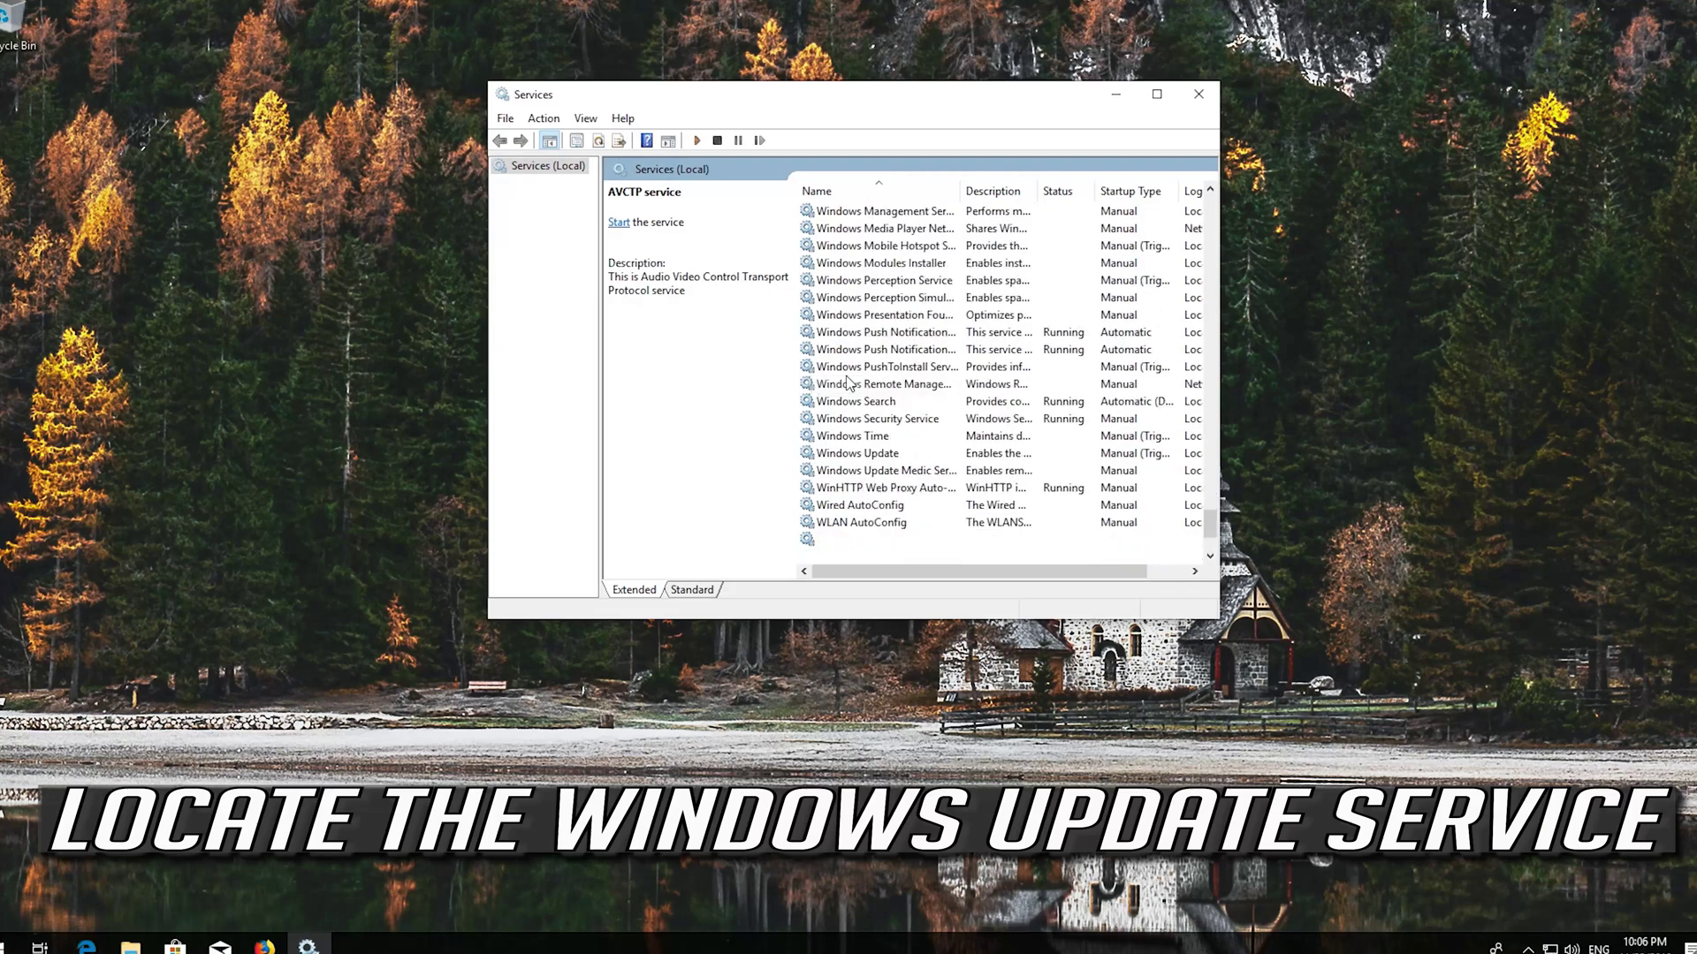
click(861, 453)
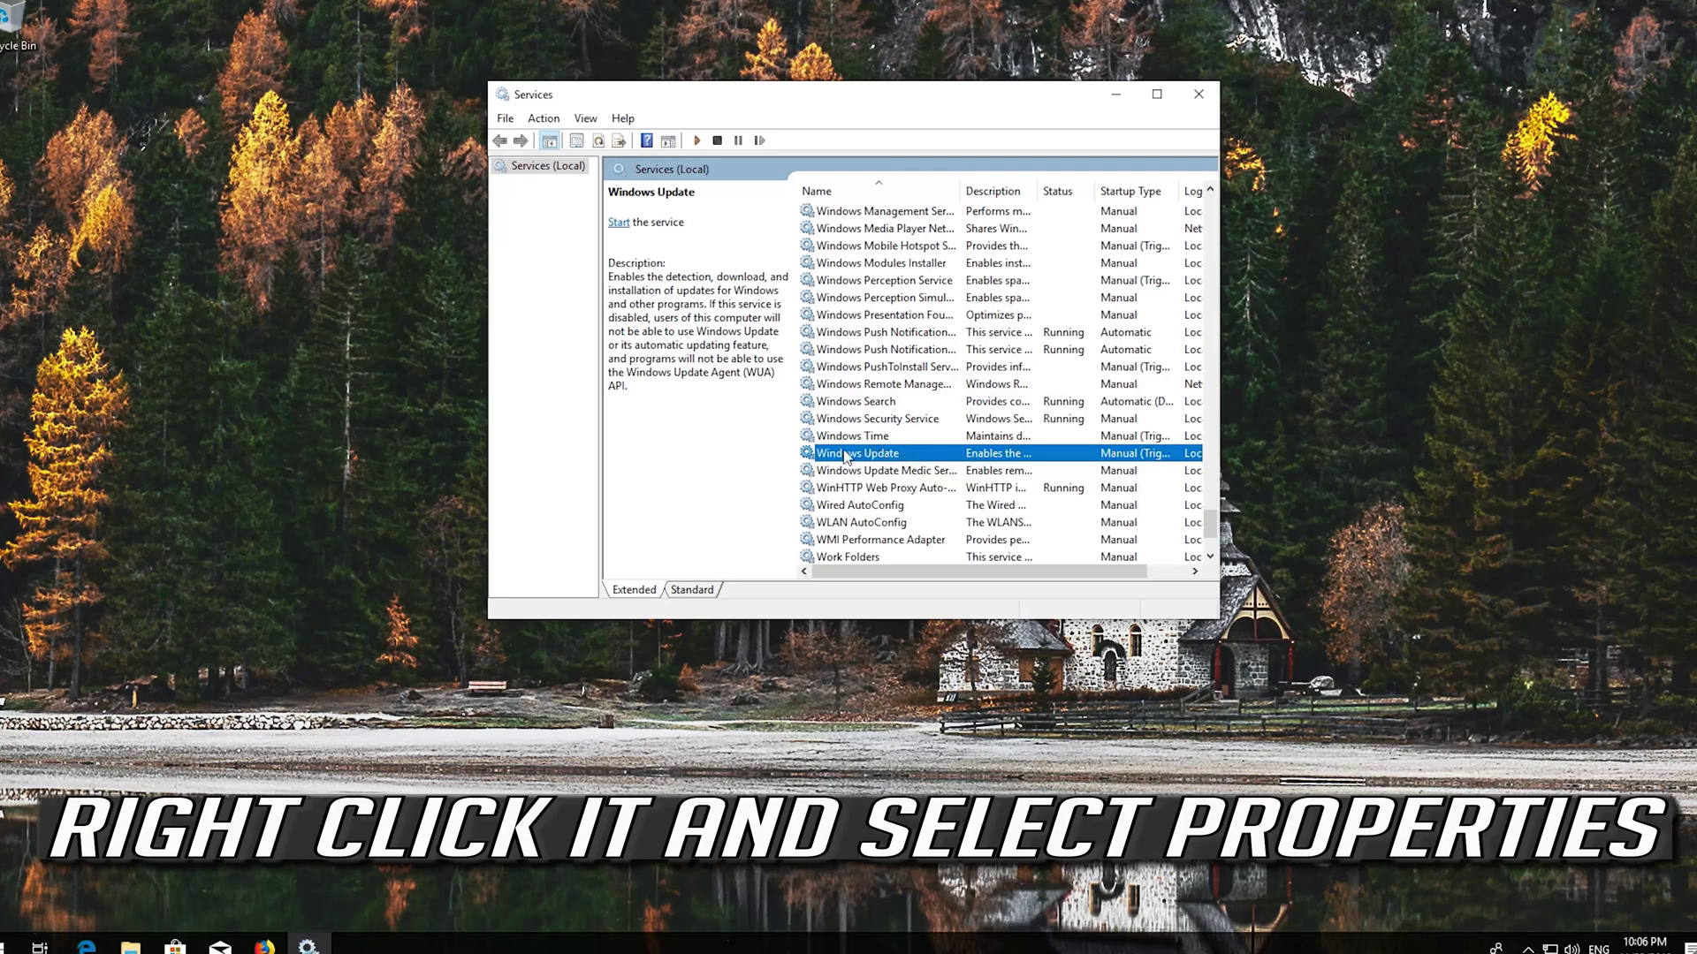
Set the Windows Update service's startup type to Automatic in its properties, then apply and close them
right_click(876, 456)
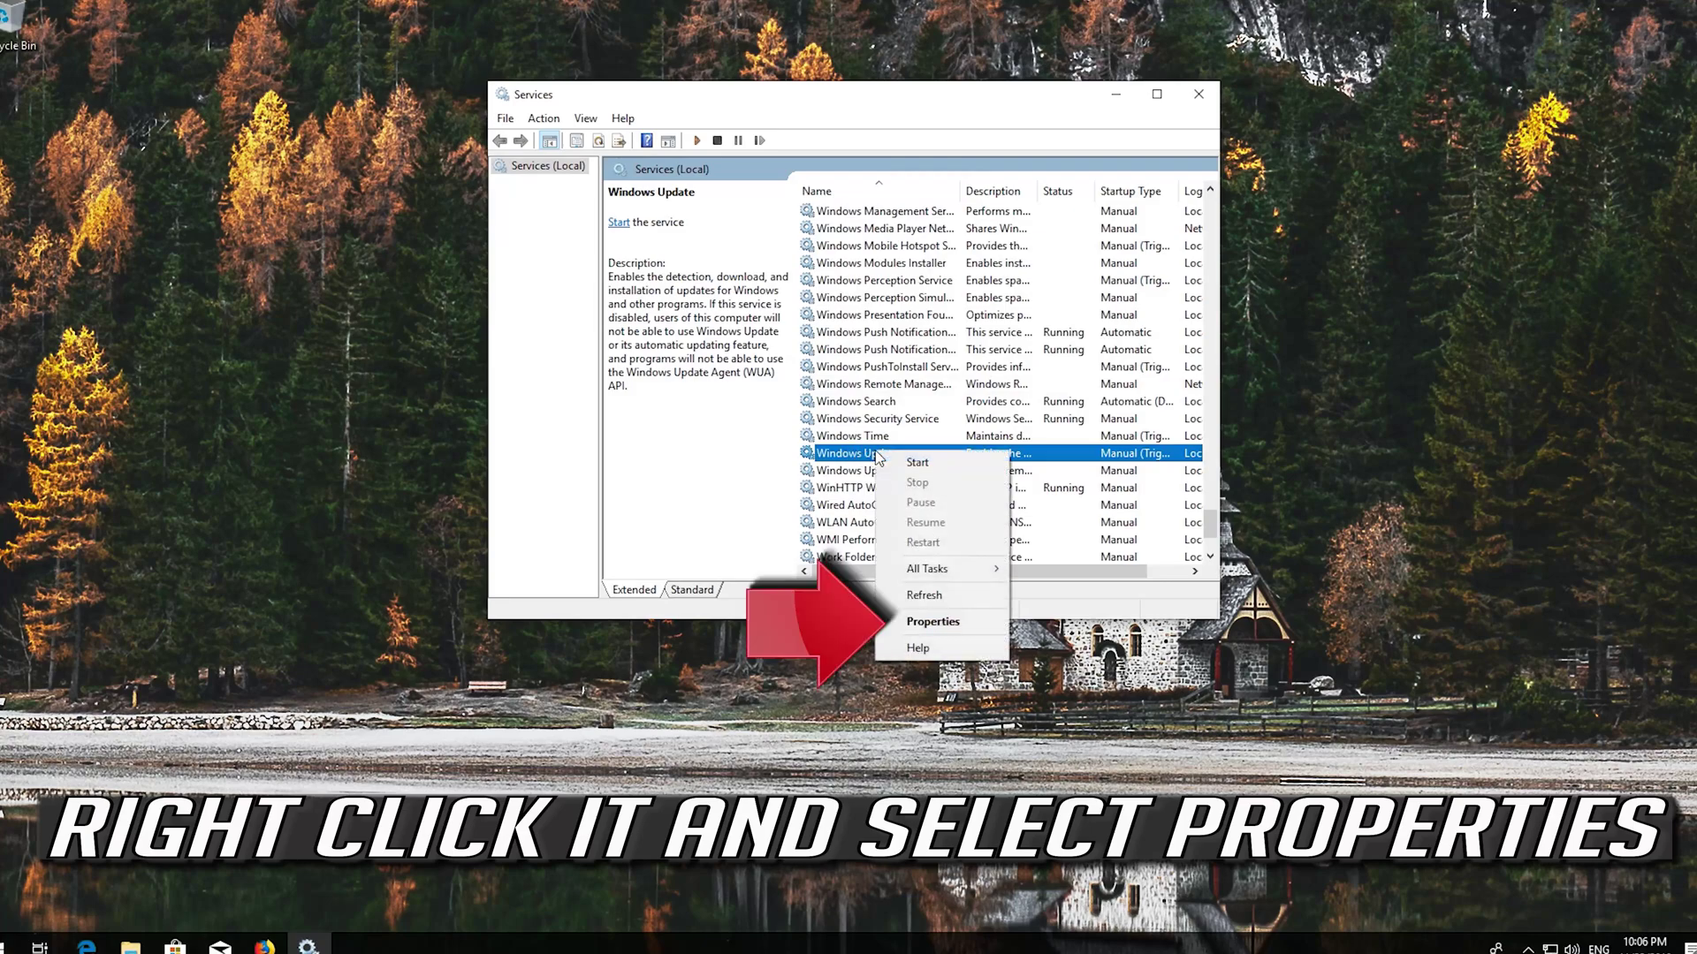
click(933, 624)
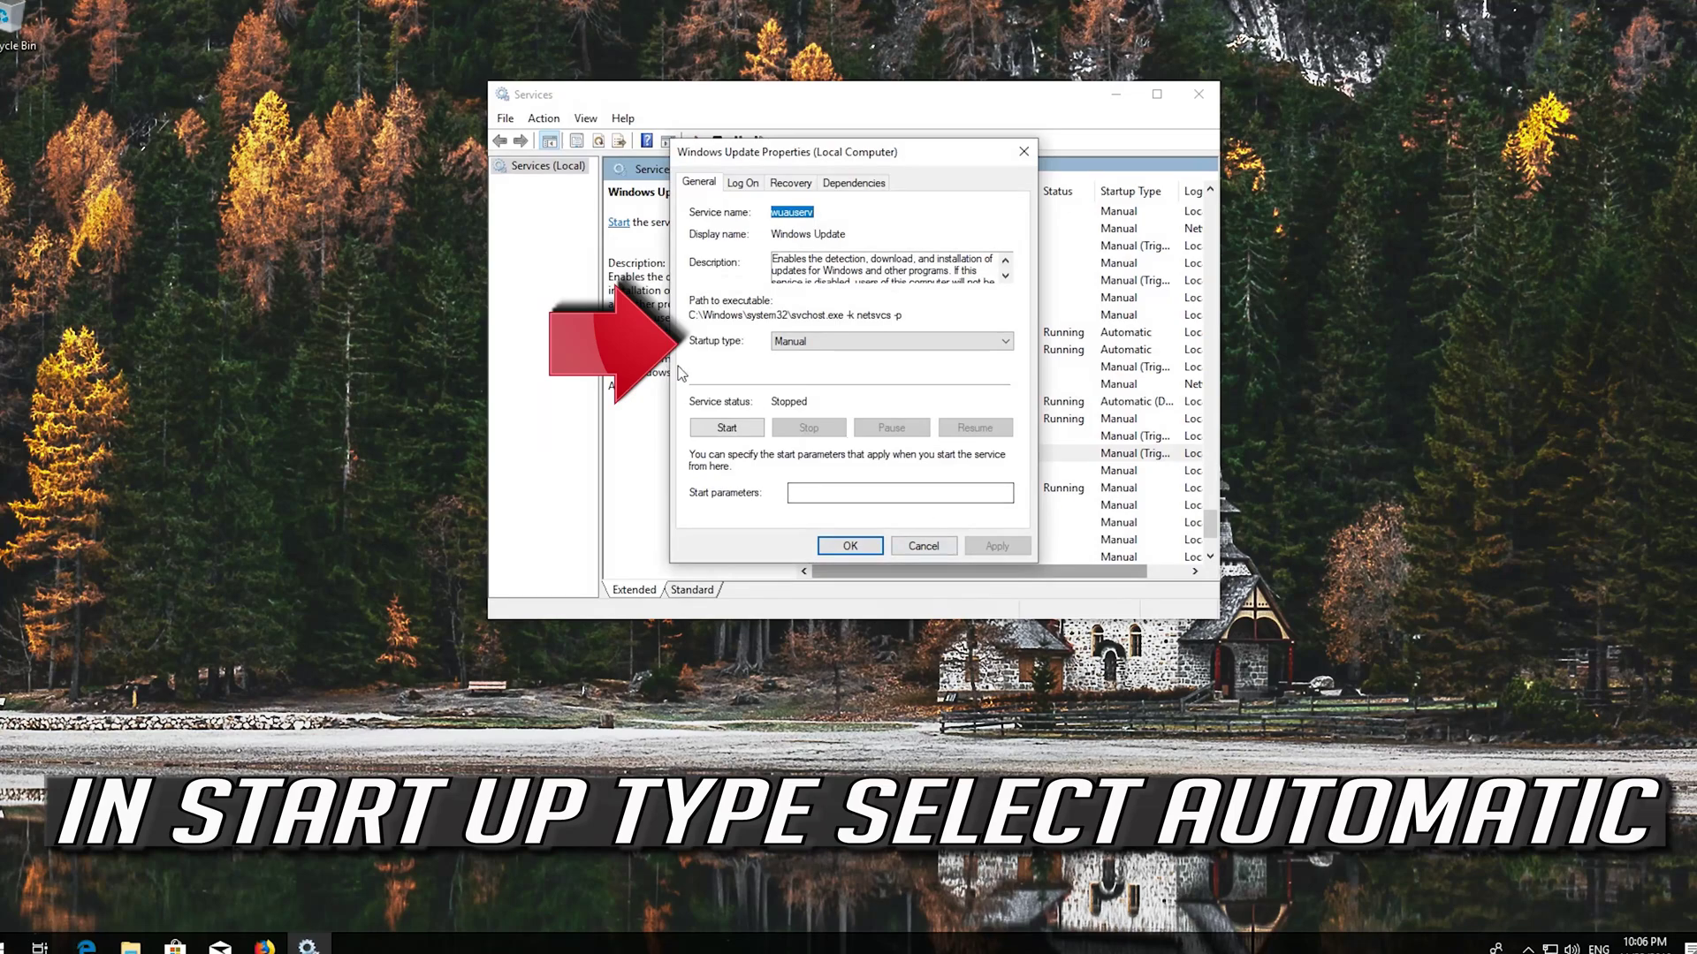
click(878, 344)
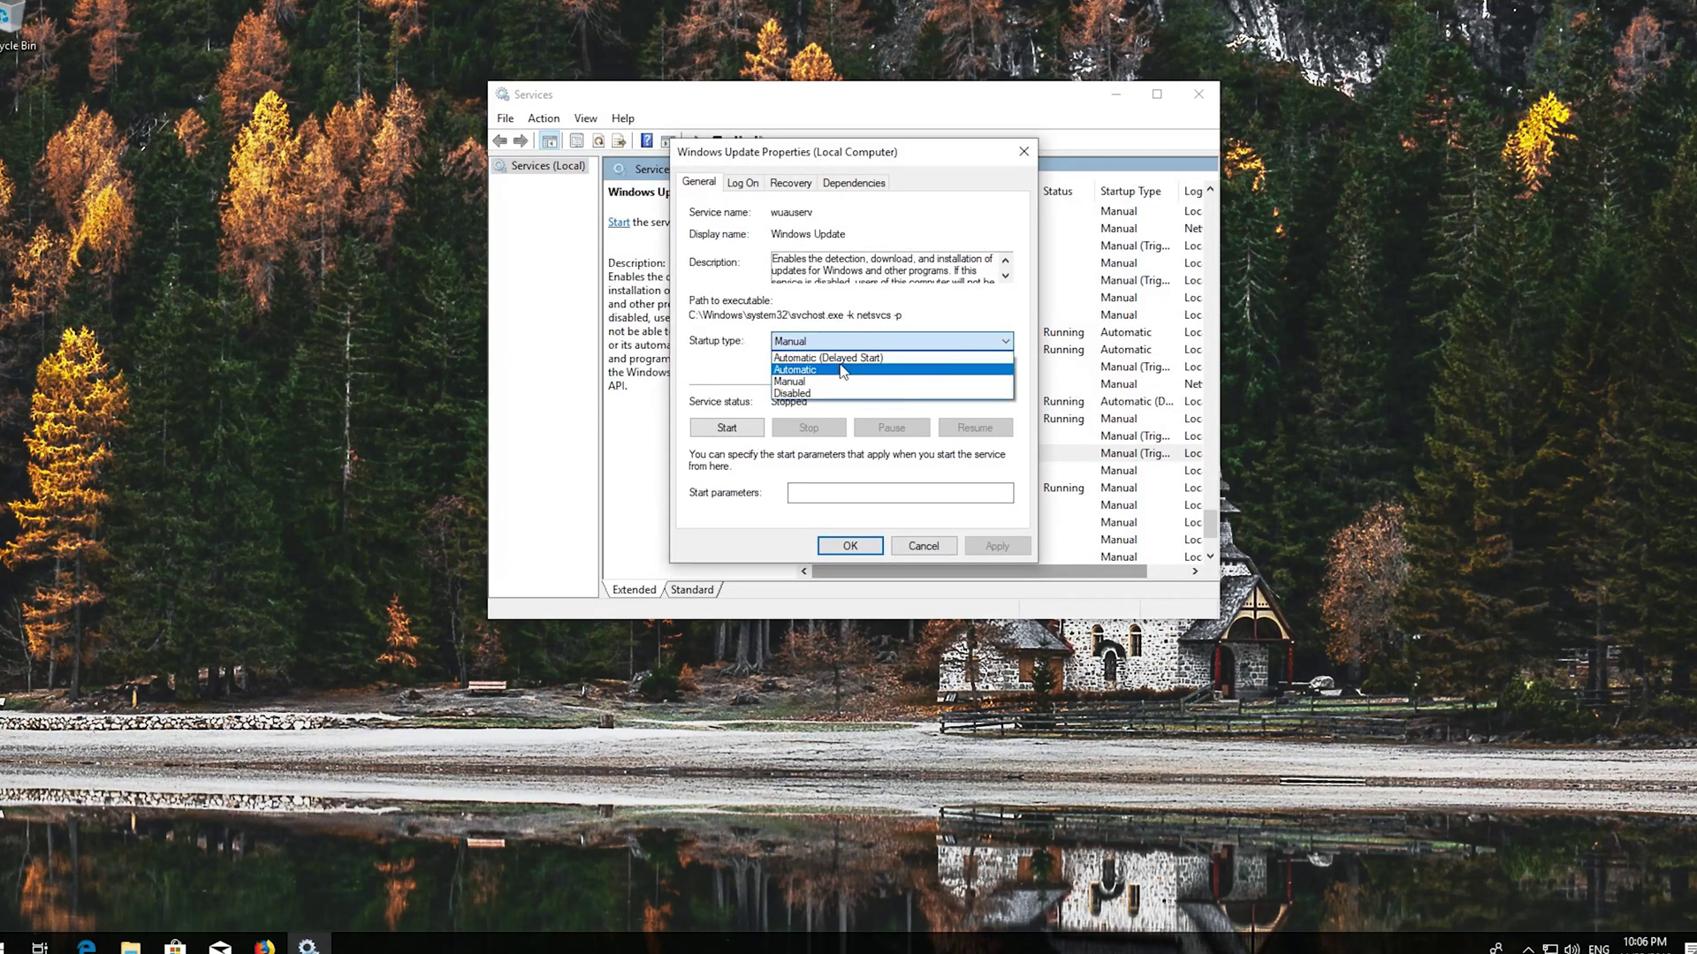
click(838, 370)
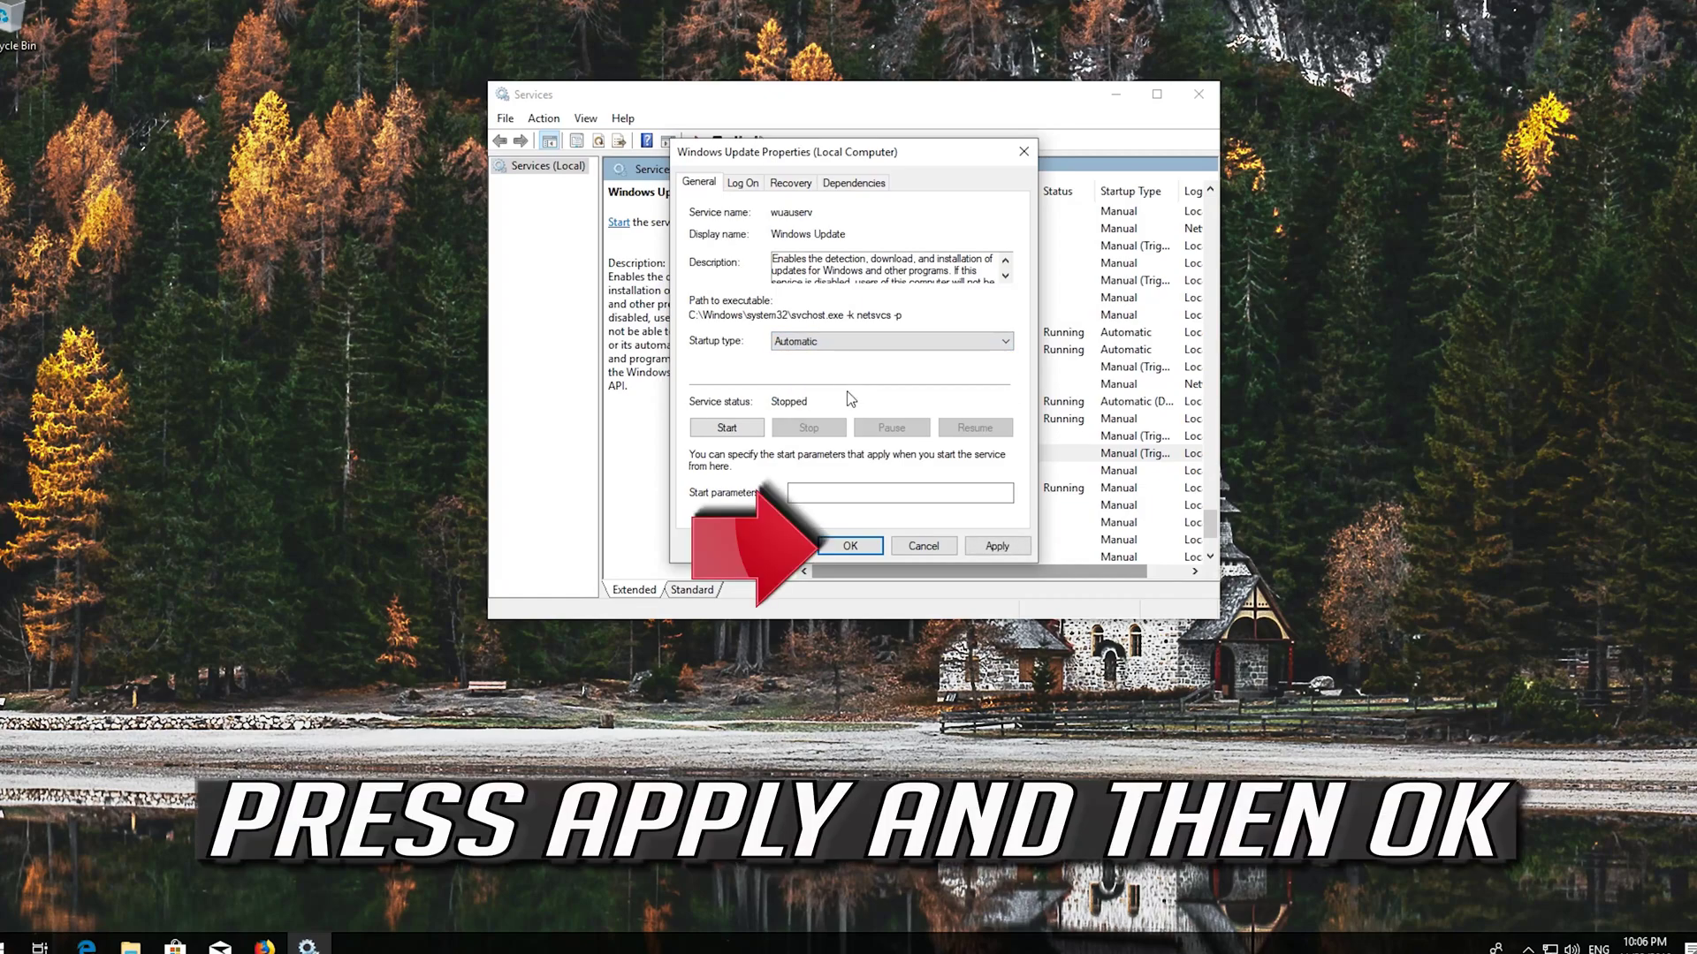
click(1000, 546)
click(850, 546)
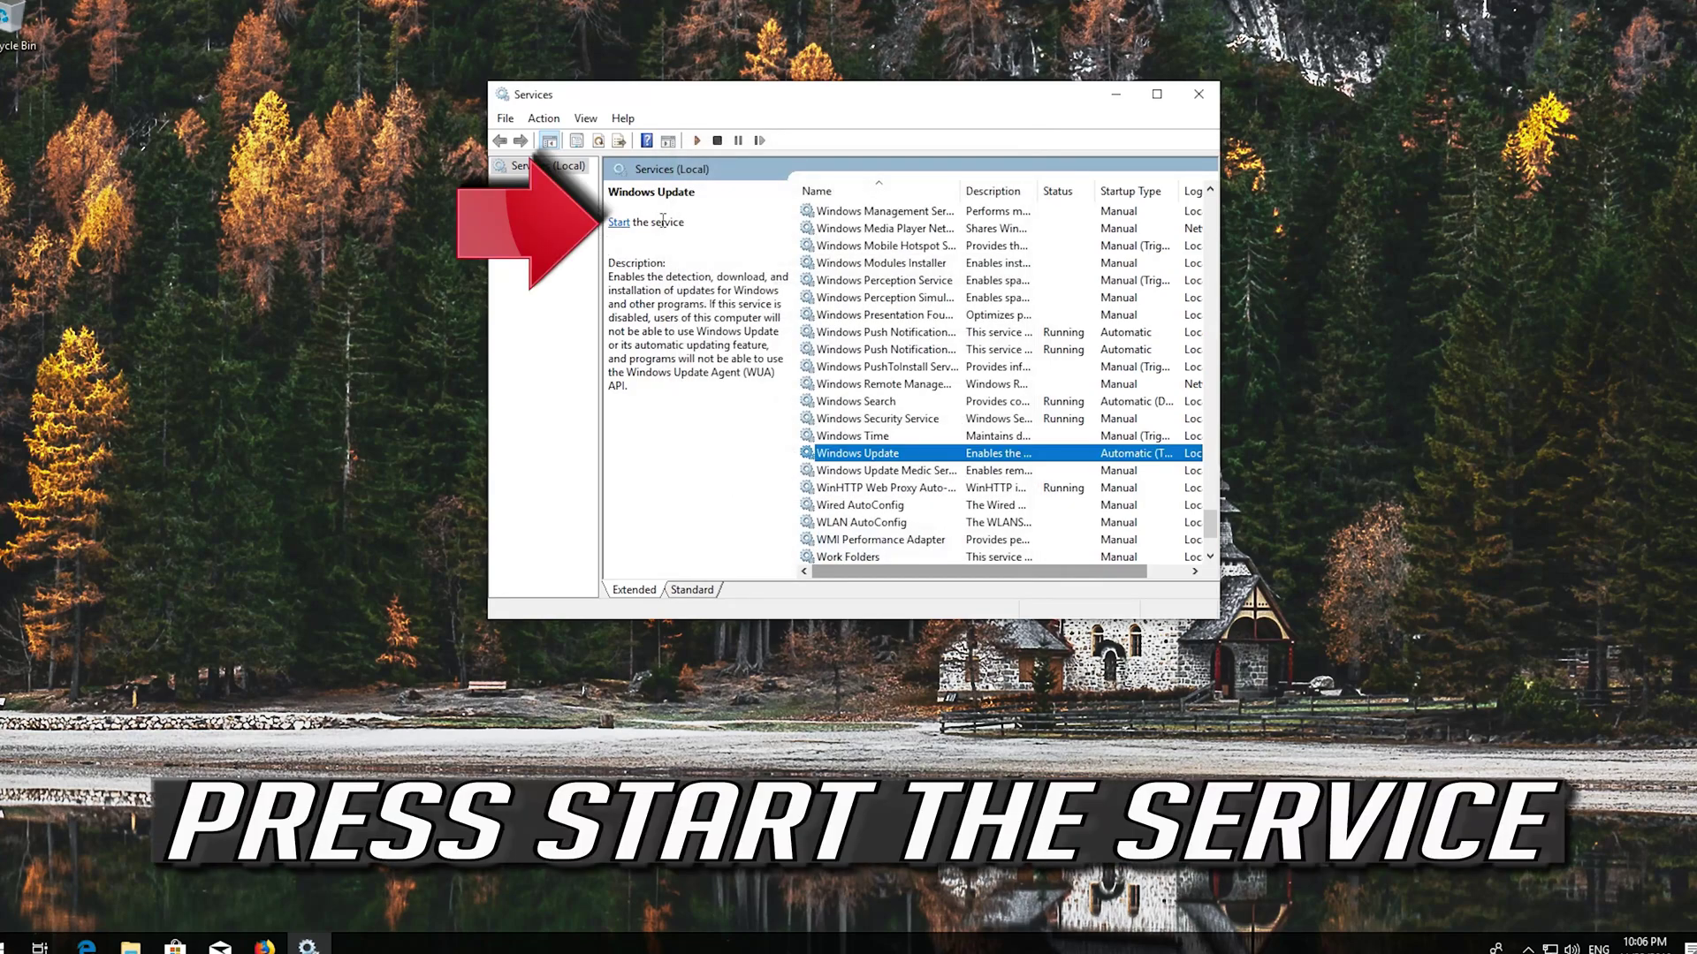
Start and restart the Windows Update service, then close the Services console
click(618, 224)
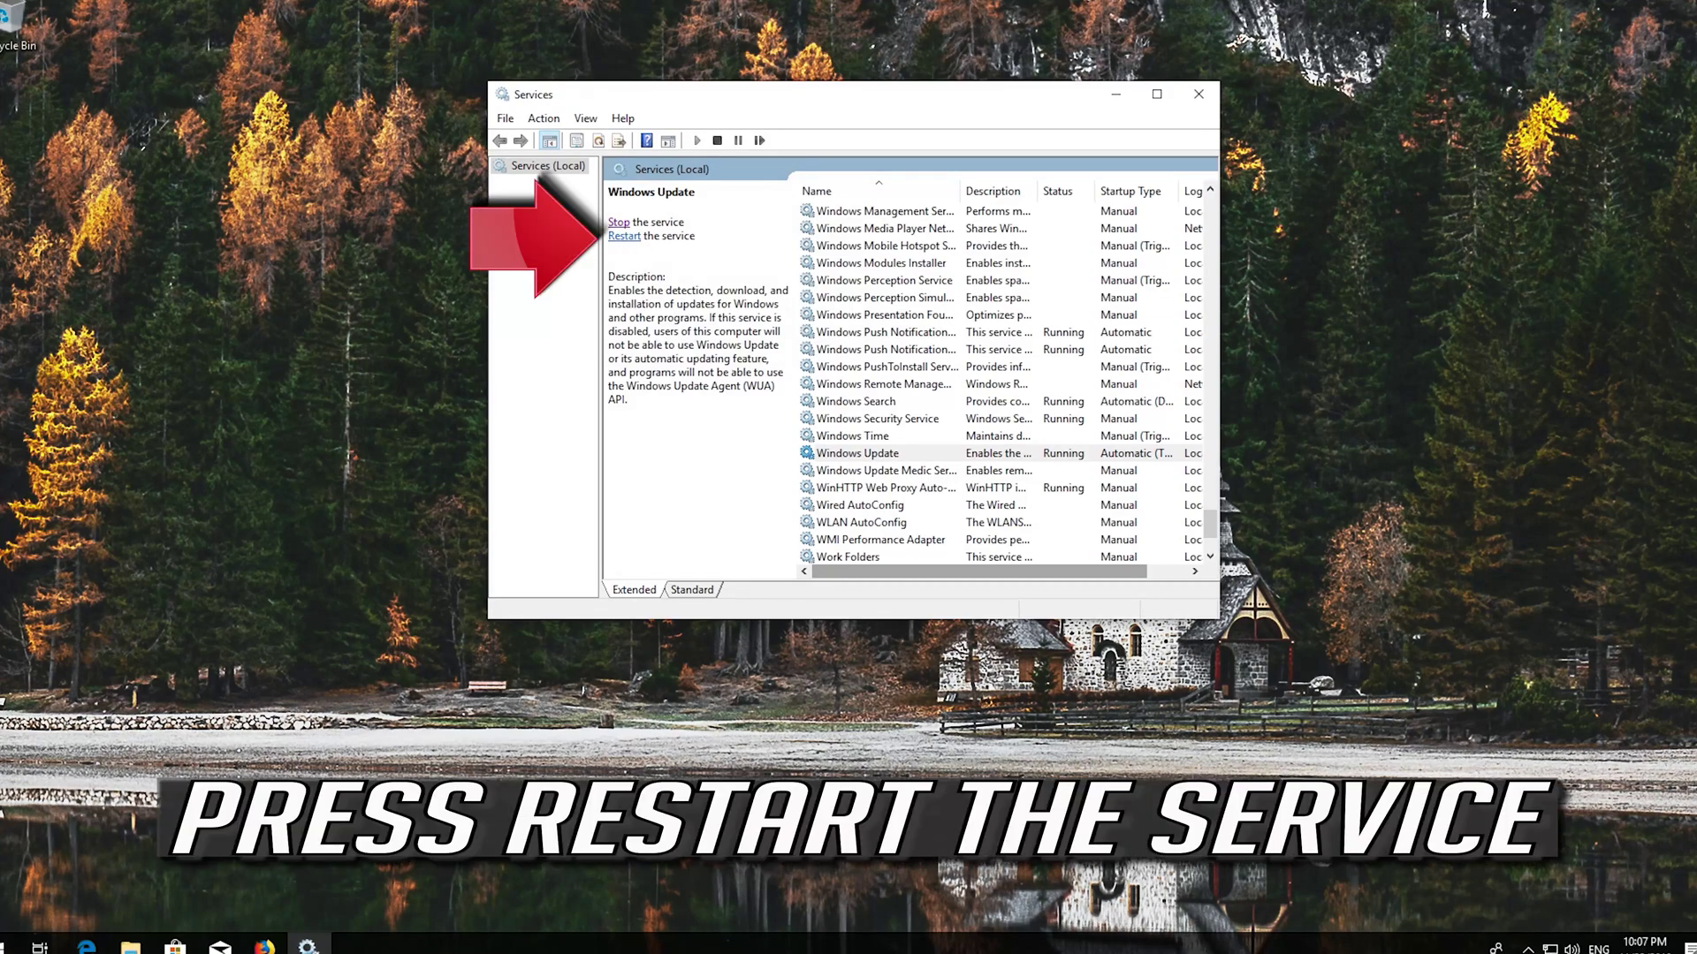
click(626, 237)
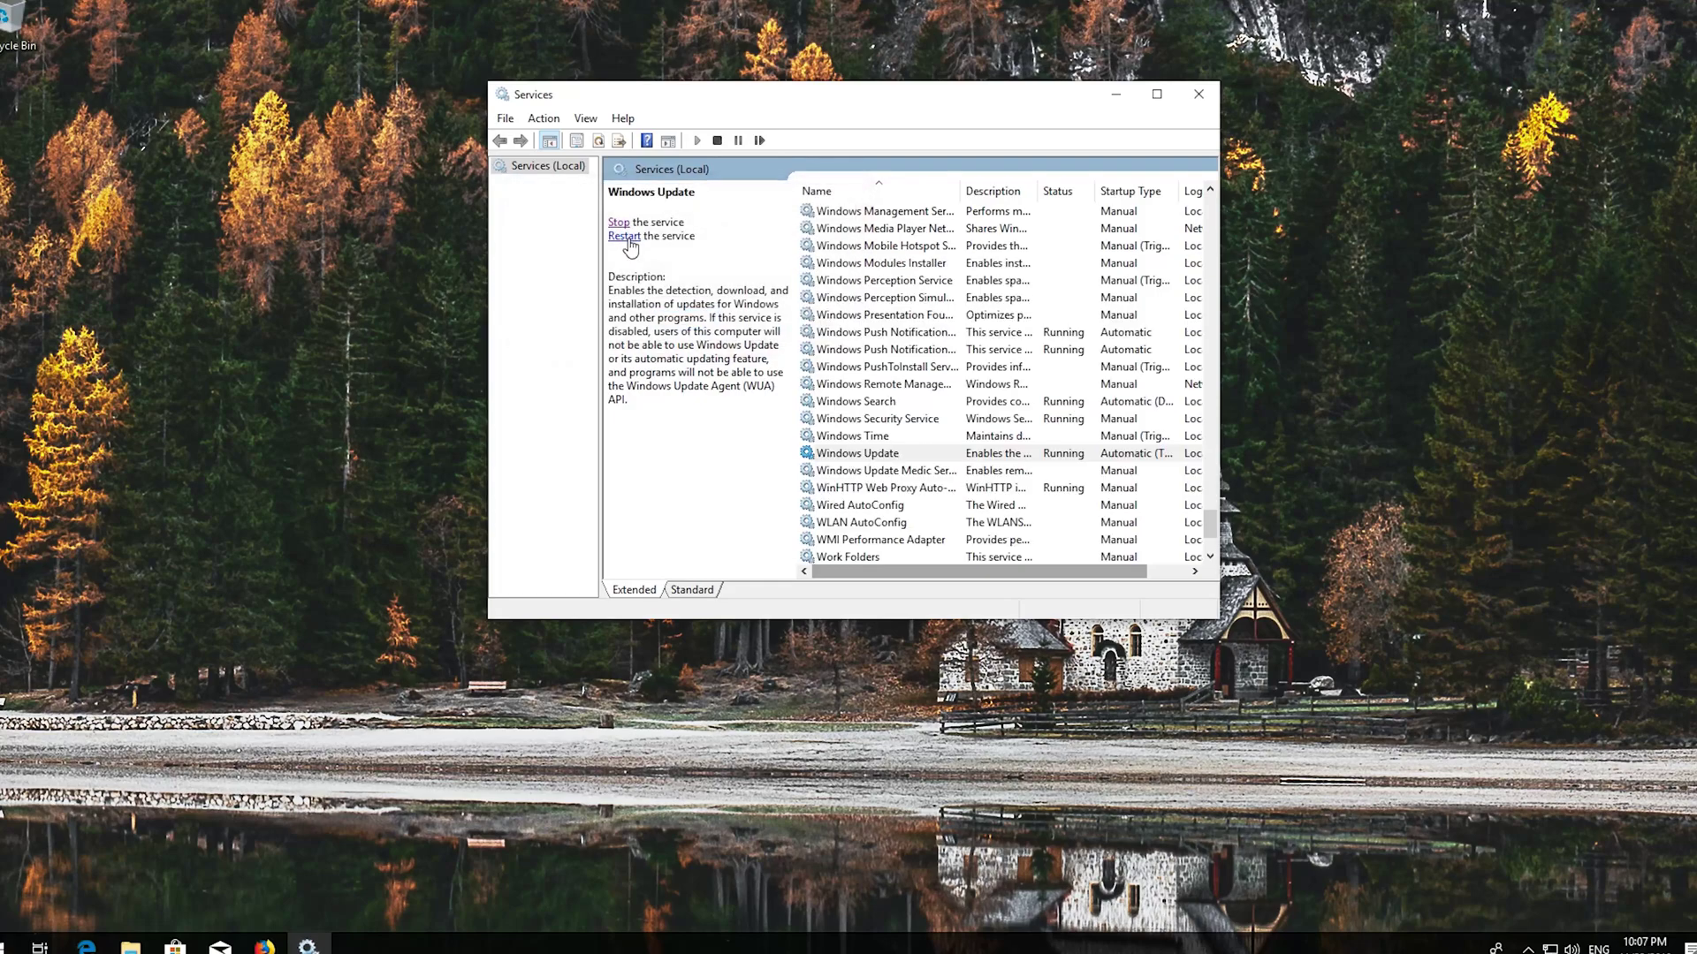
click(1215, 92)
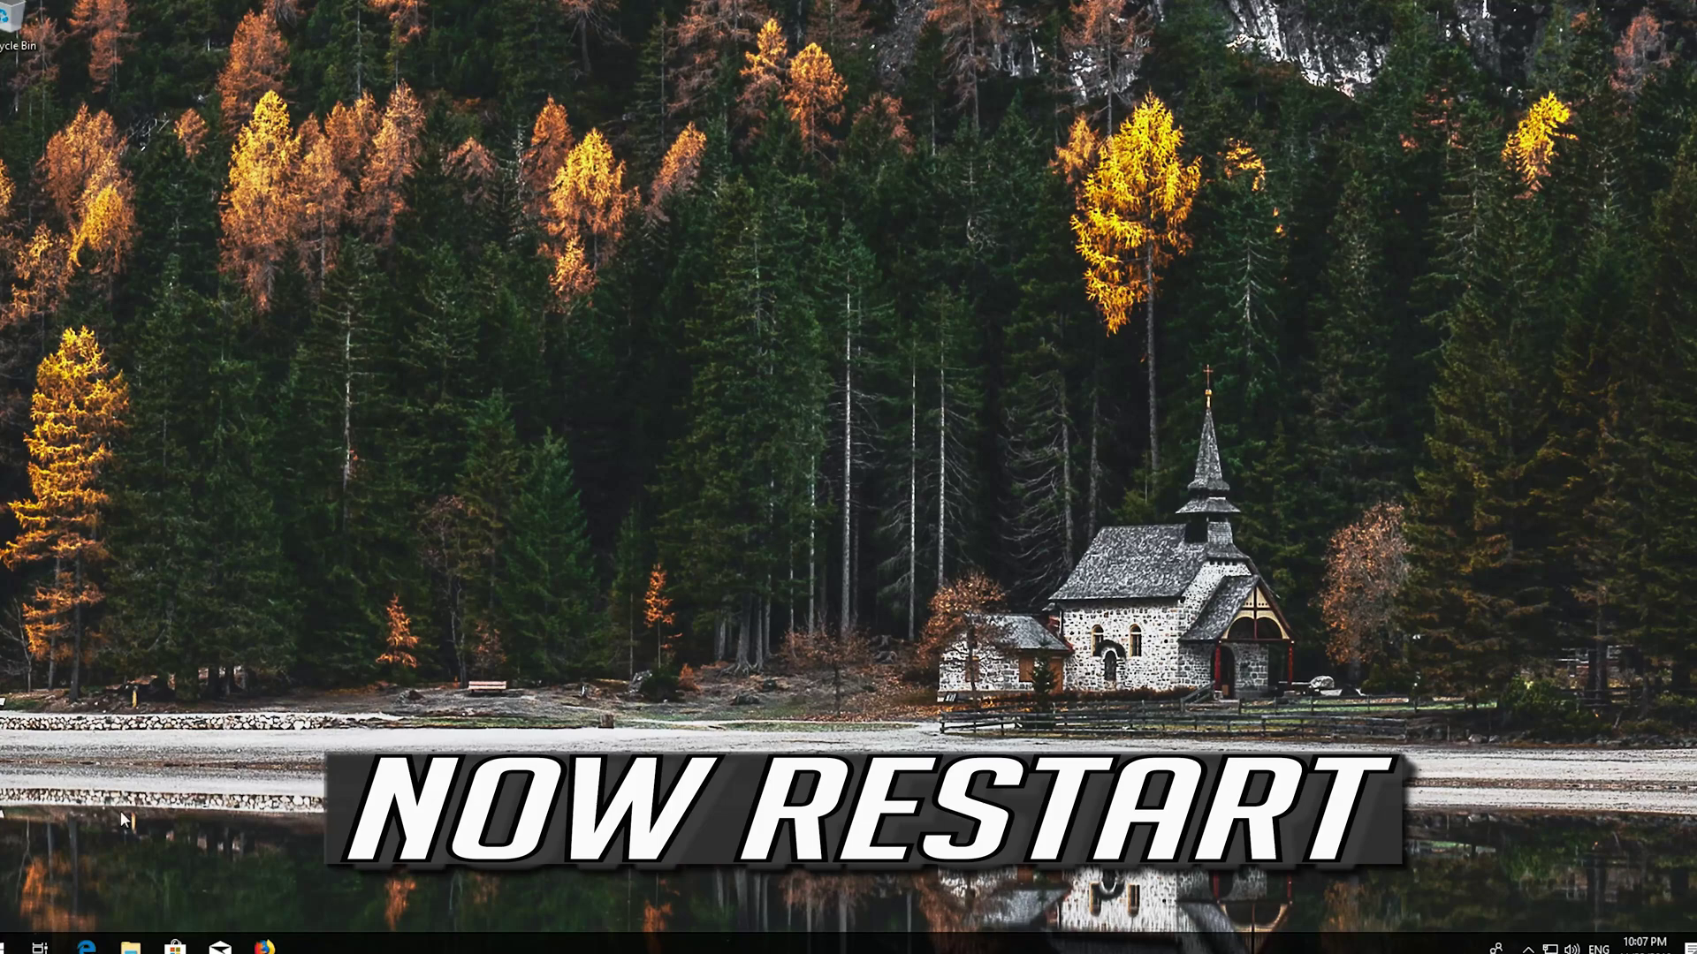
Restart the computer
click(18, 944)
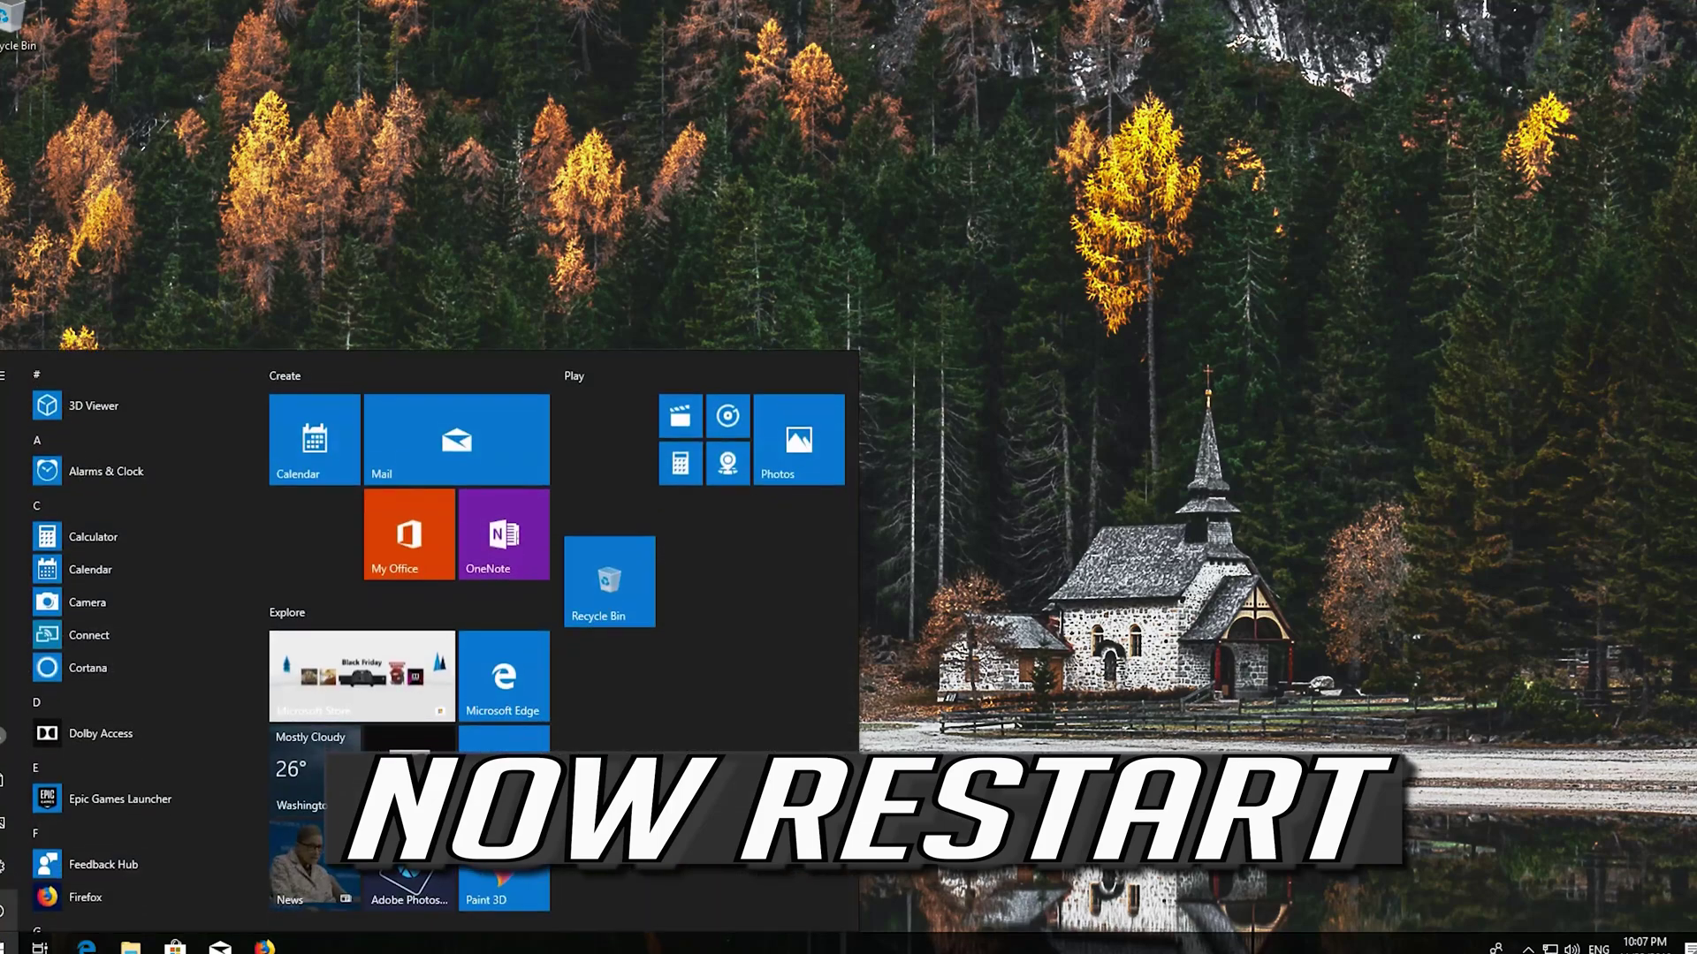
click(8, 910)
click(5, 866)
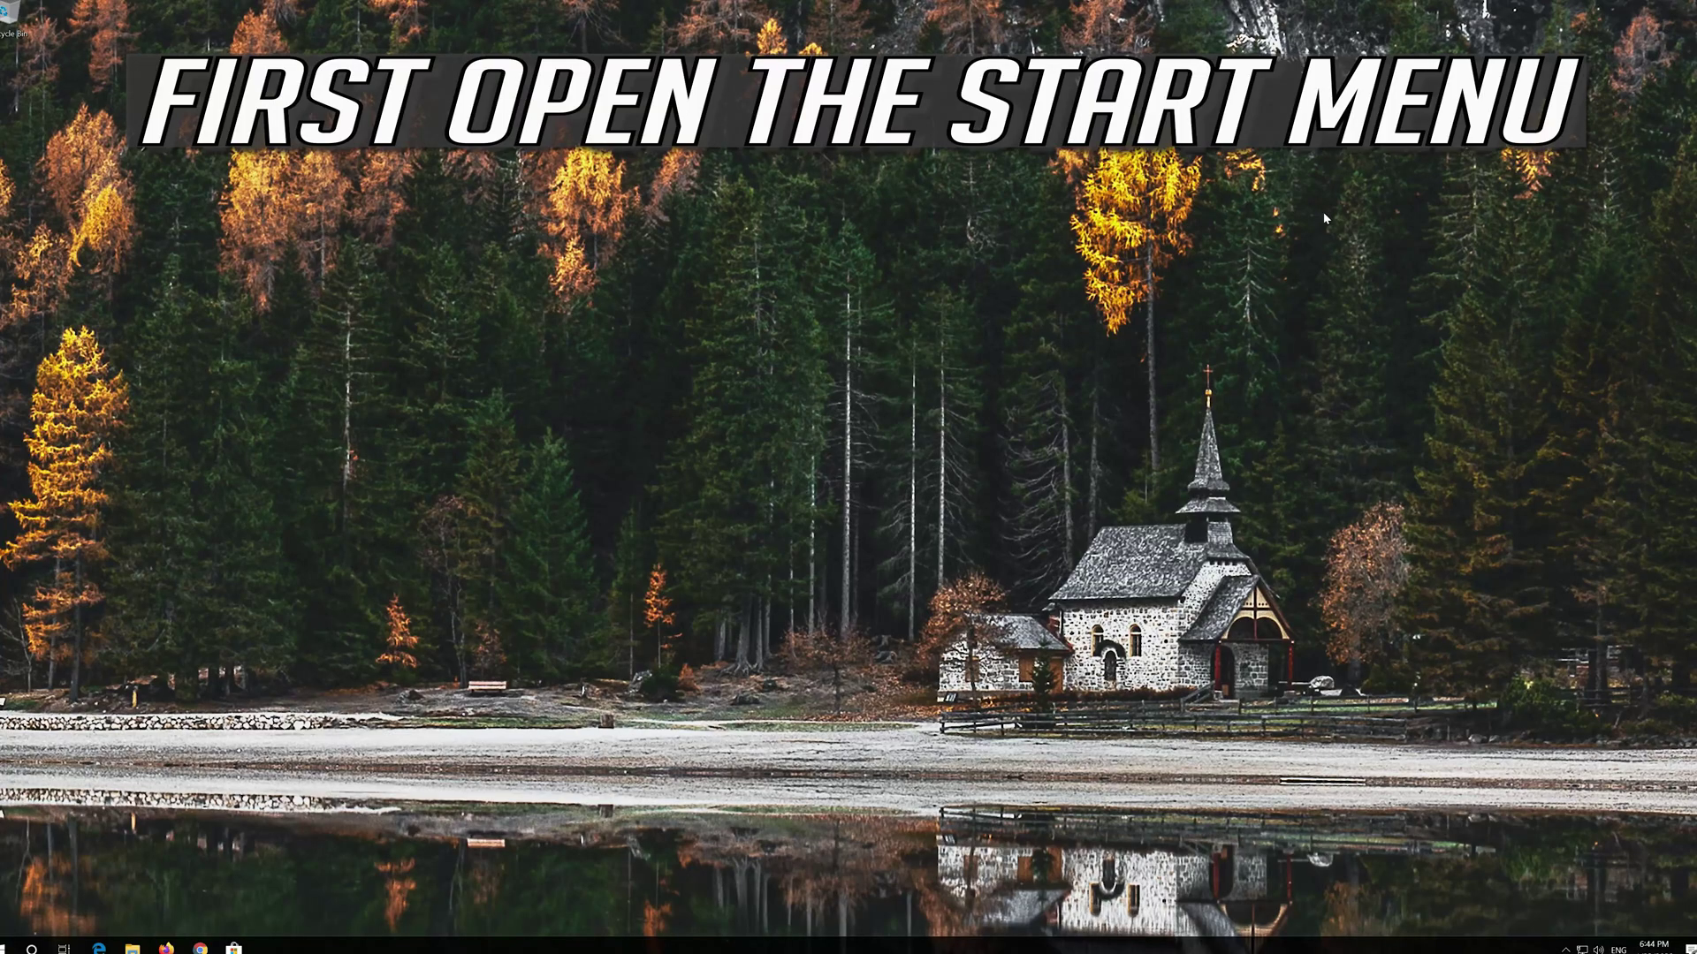
Open Windows Settings and go to the Troubleshoot page under Update & Security
key(super)
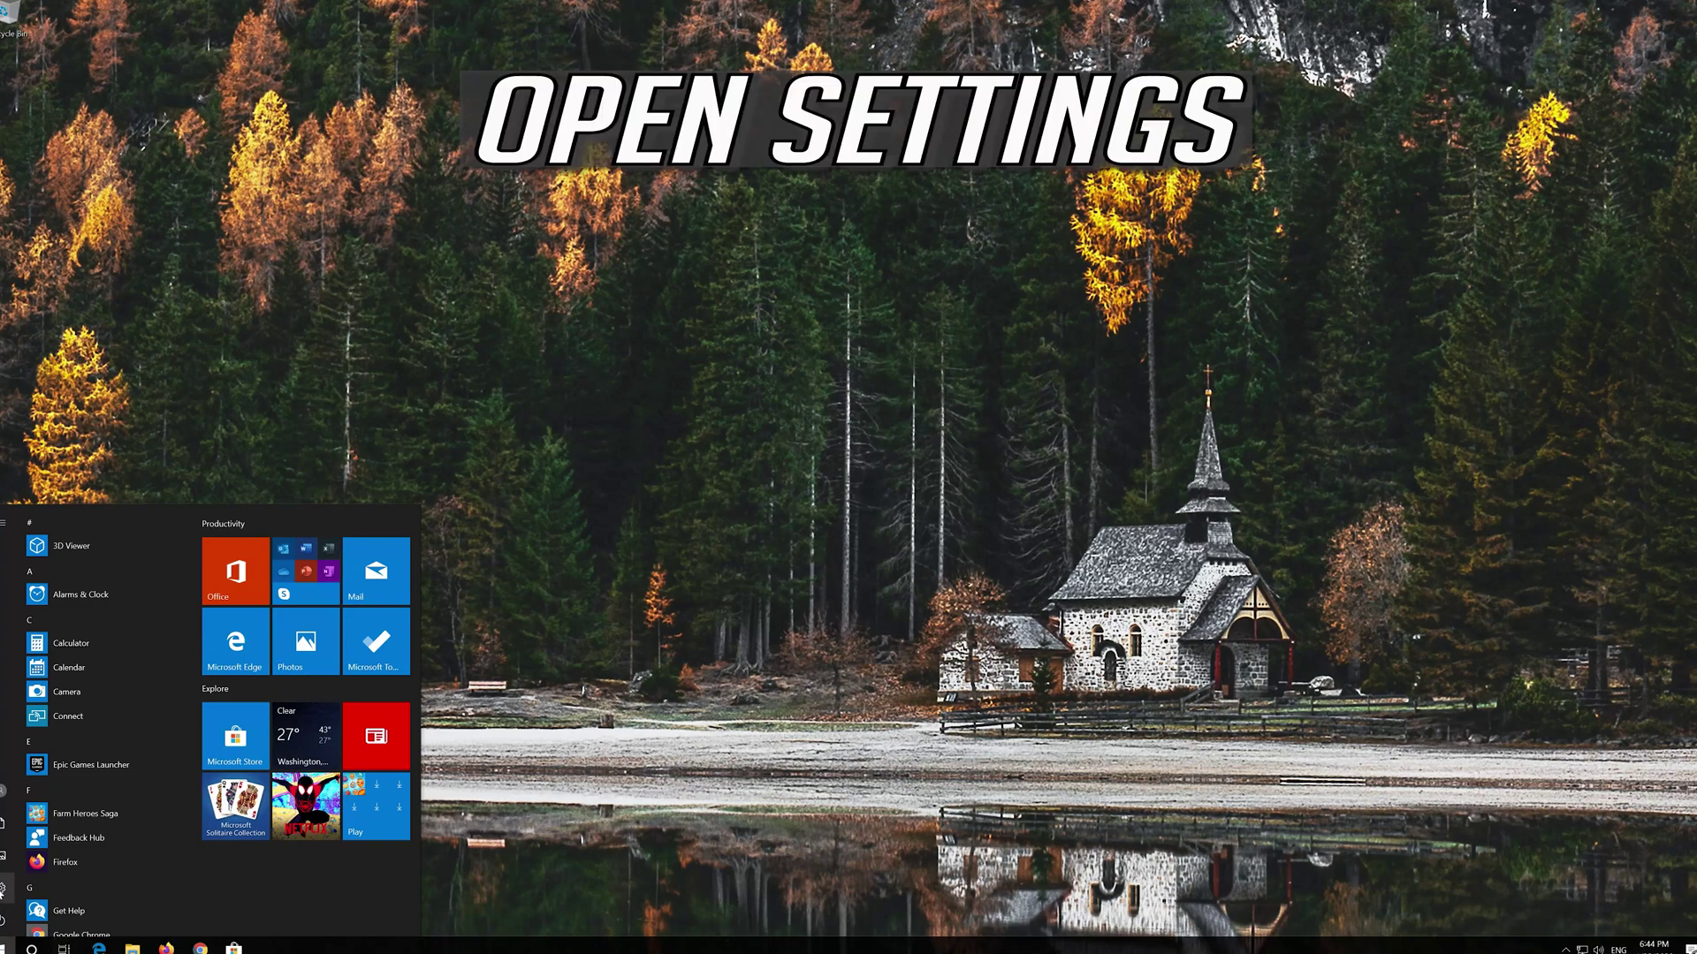
mouse_move(7, 887)
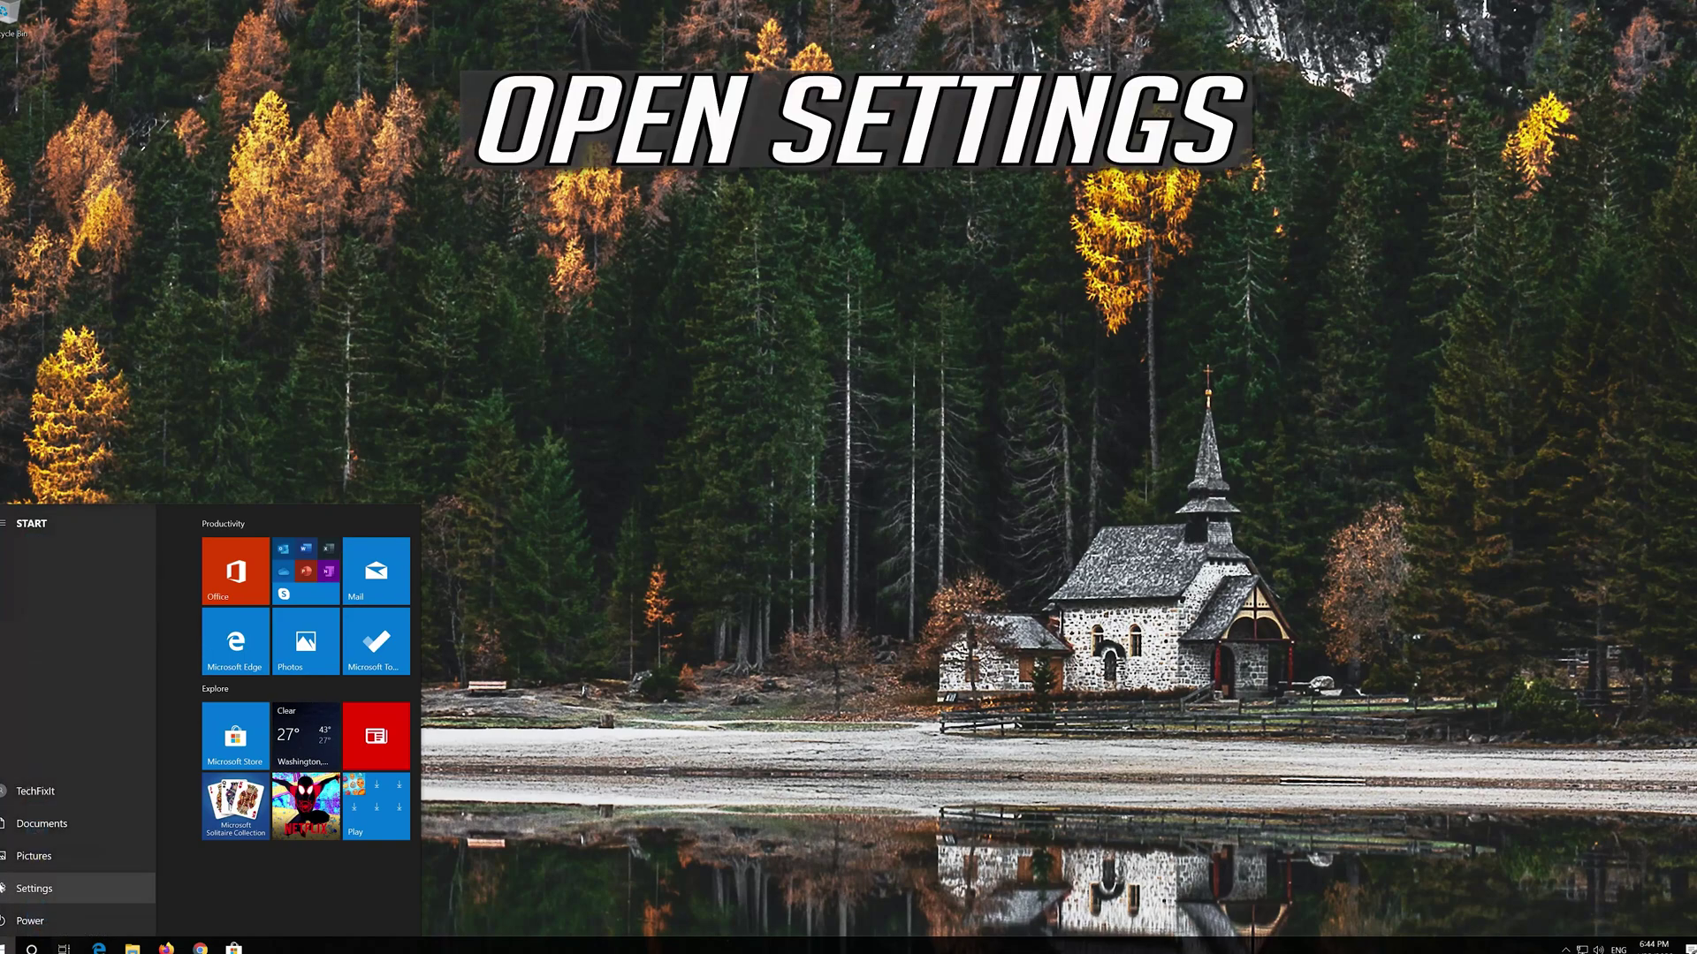
click(46, 888)
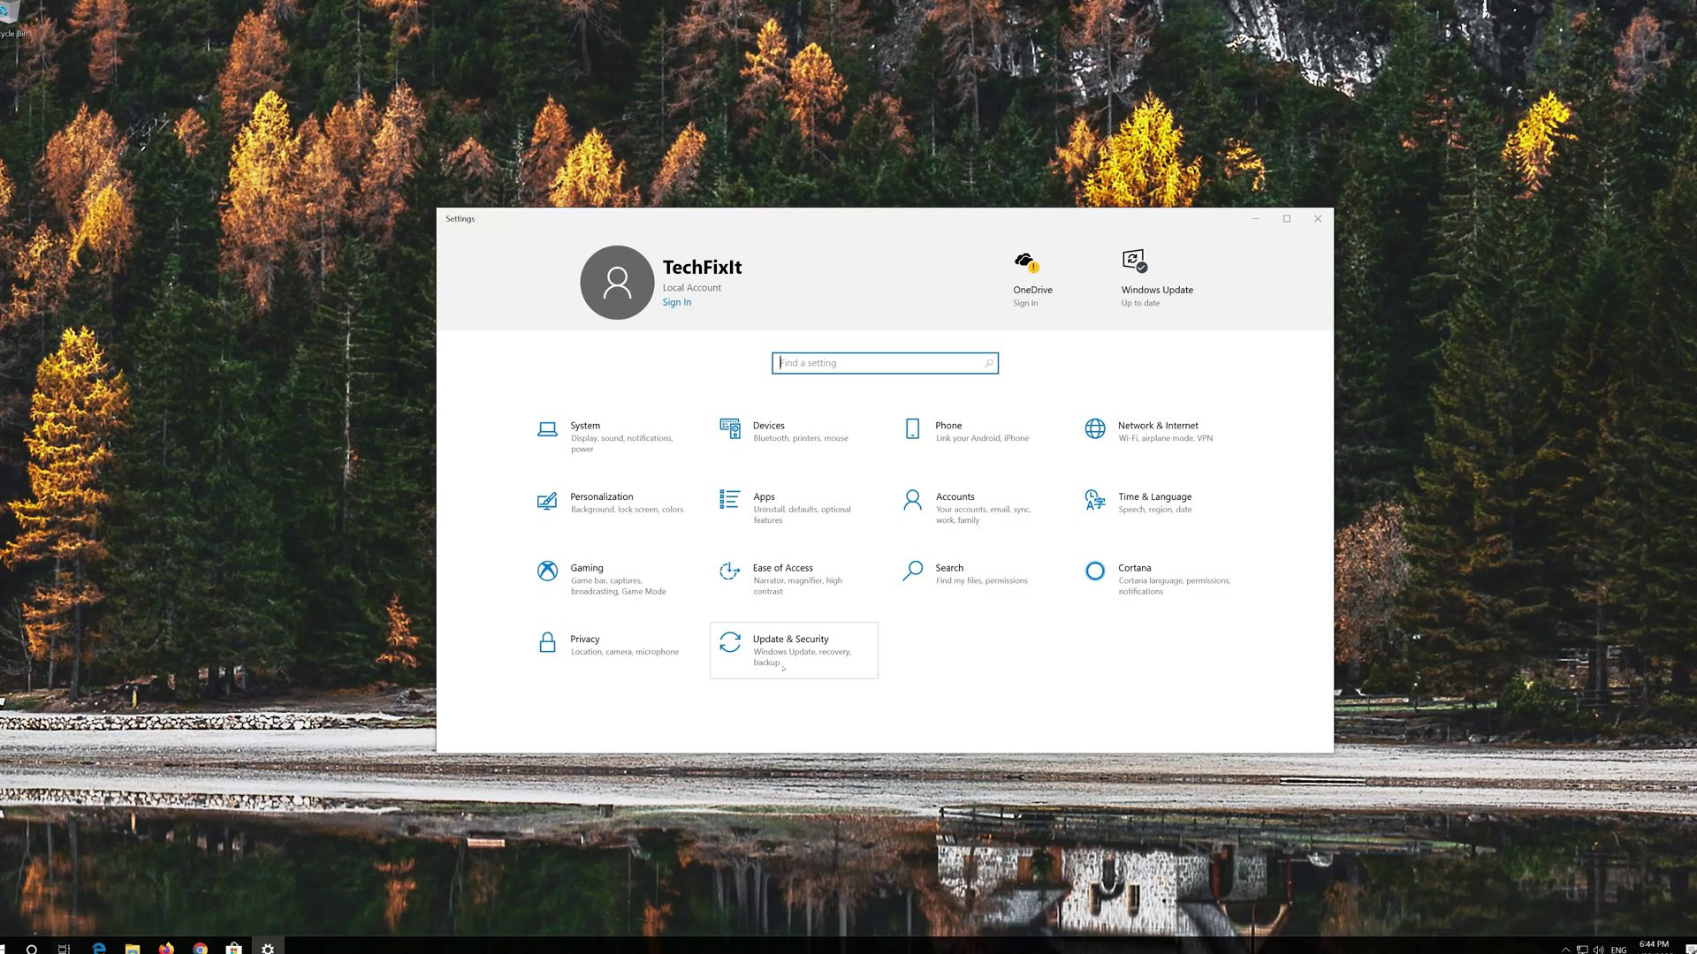
click(829, 652)
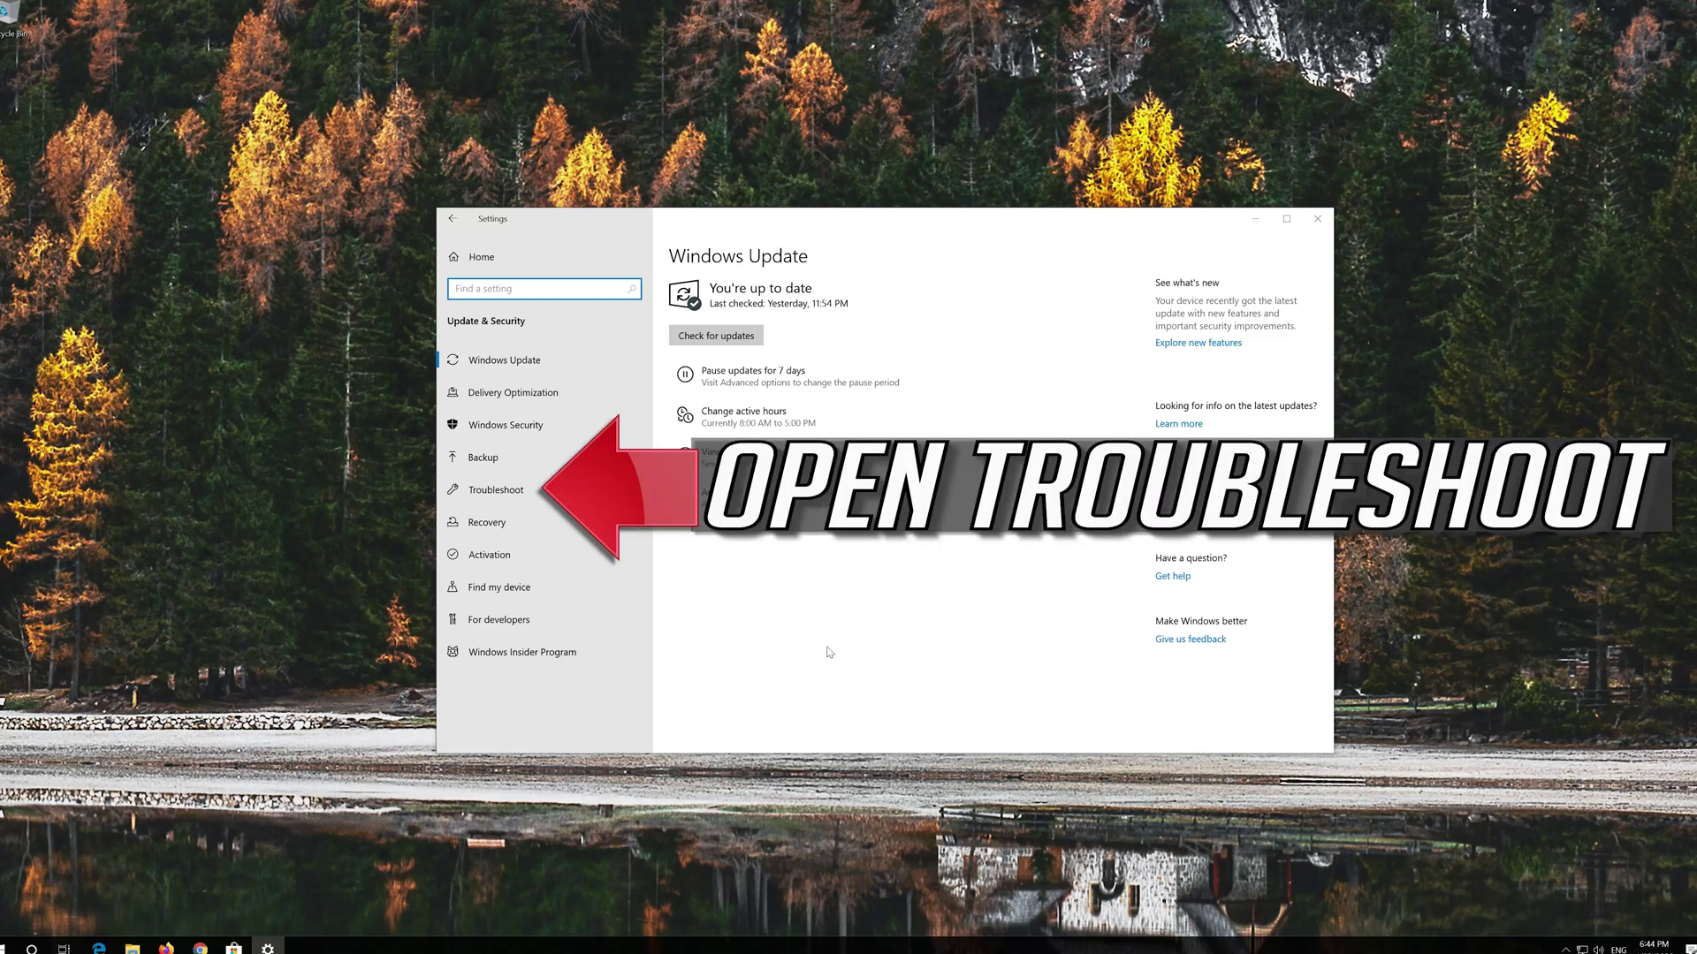
click(521, 493)
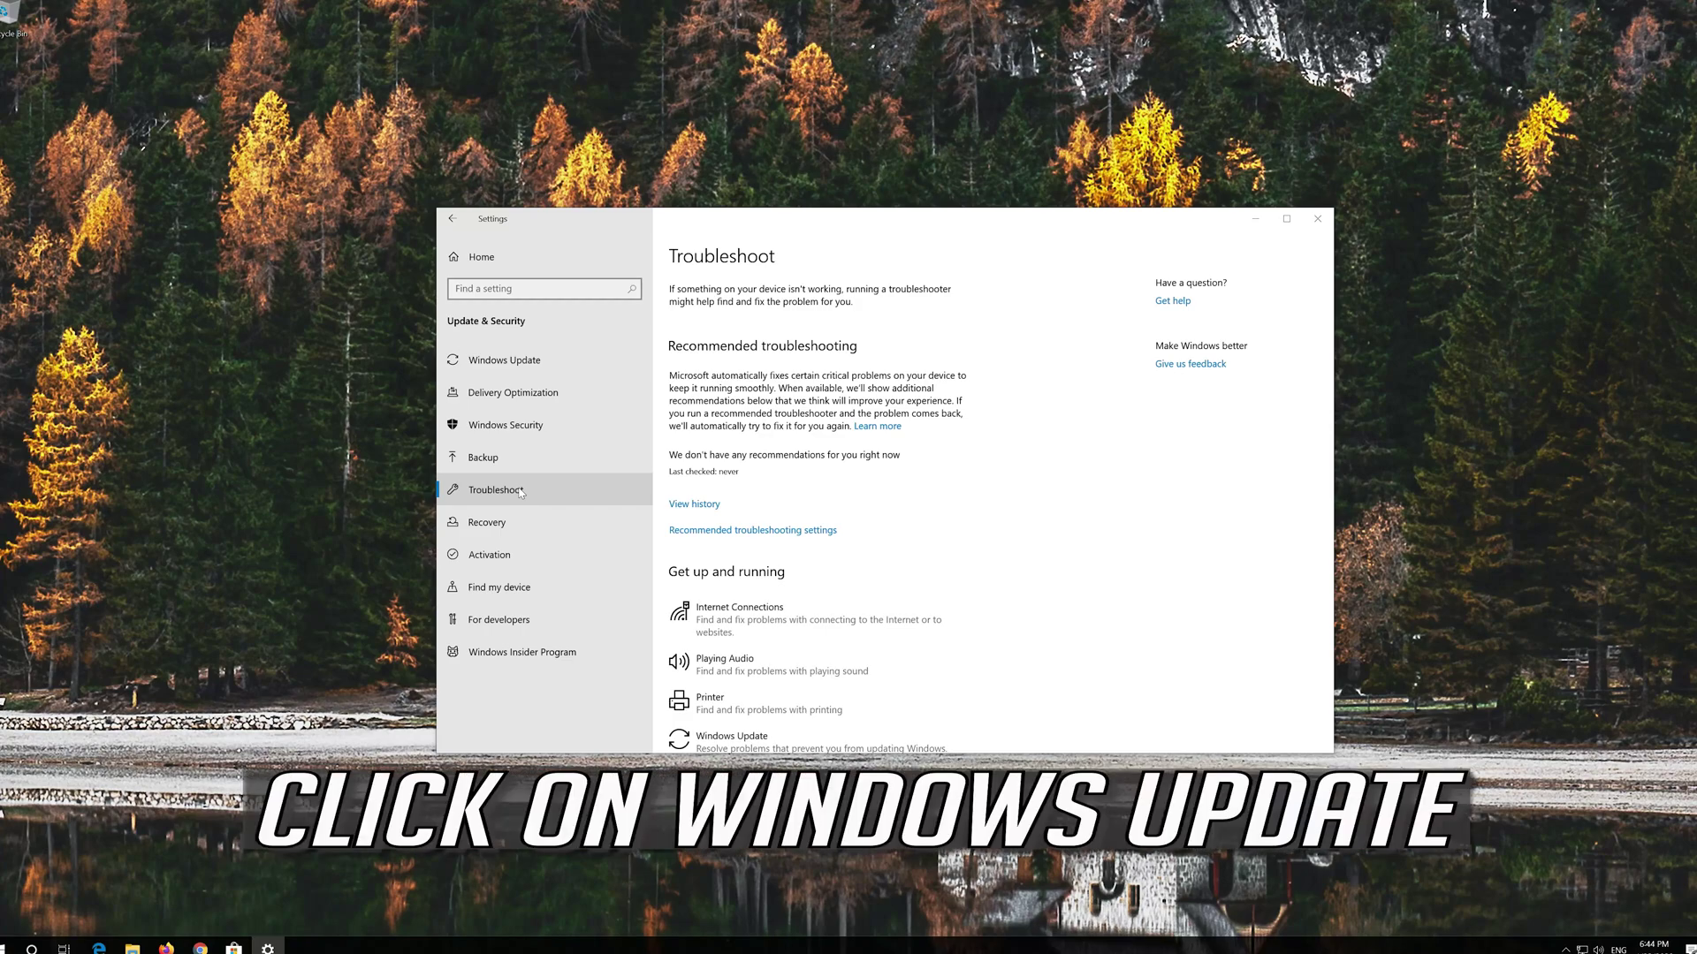
Run the Windows Update troubleshooter and bring its window to the front
scroll(803, 538, down, 2)
scroll(803, 538, down, 2)
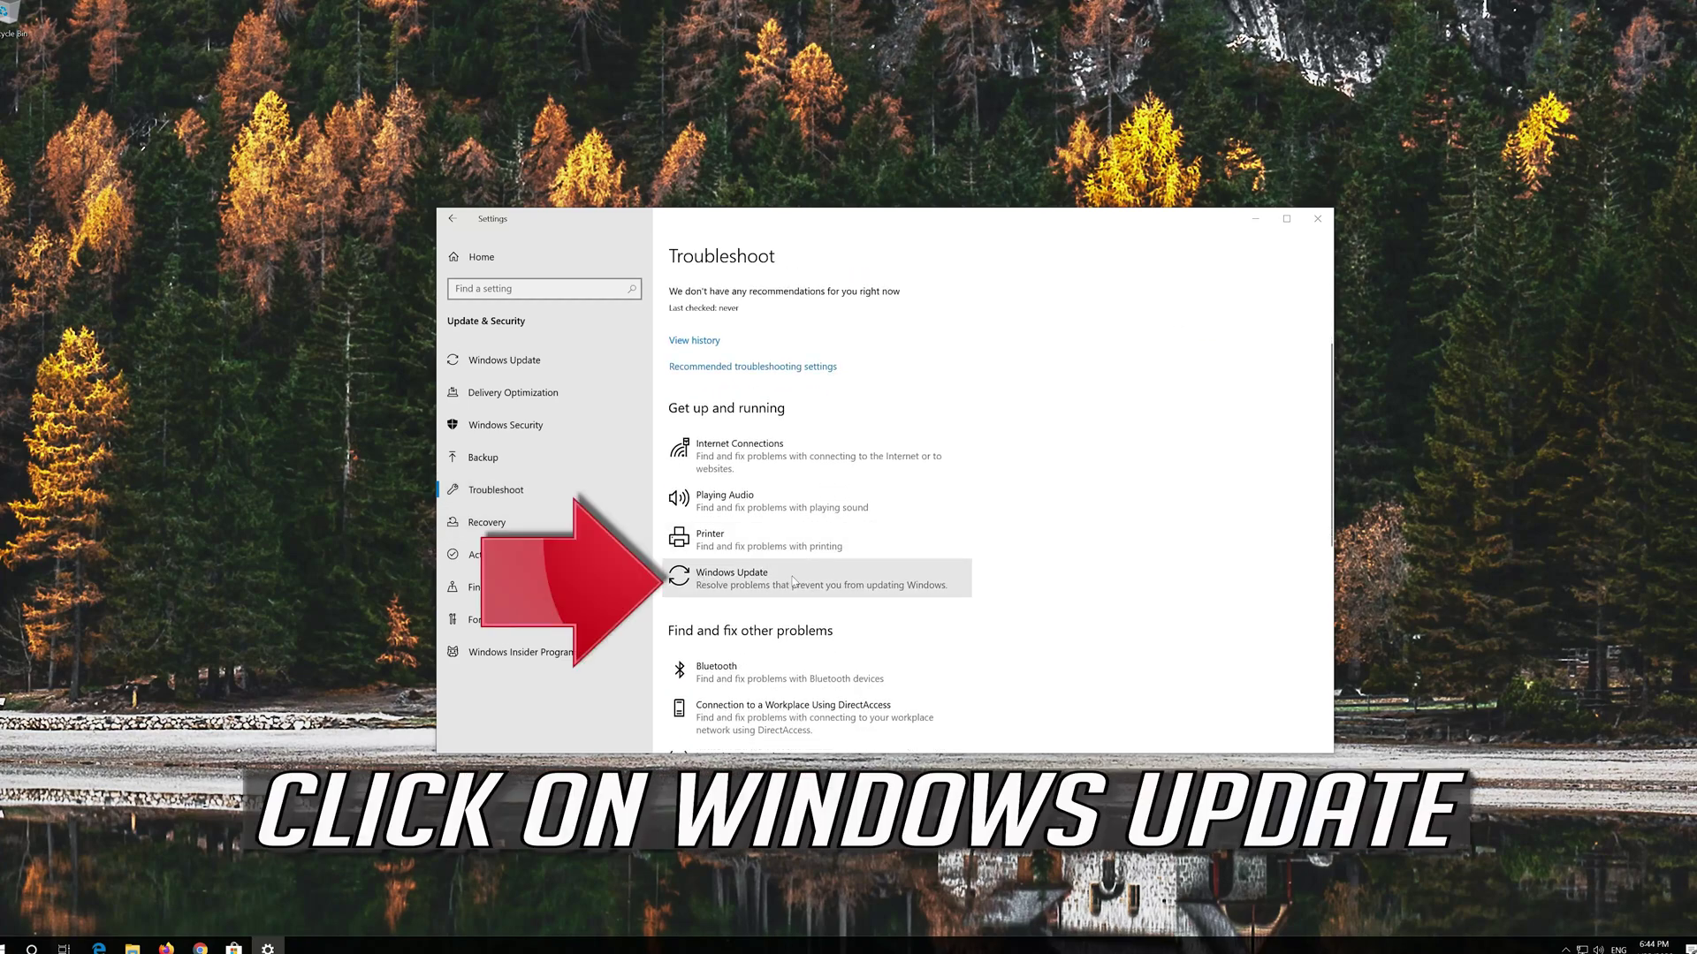
click(745, 586)
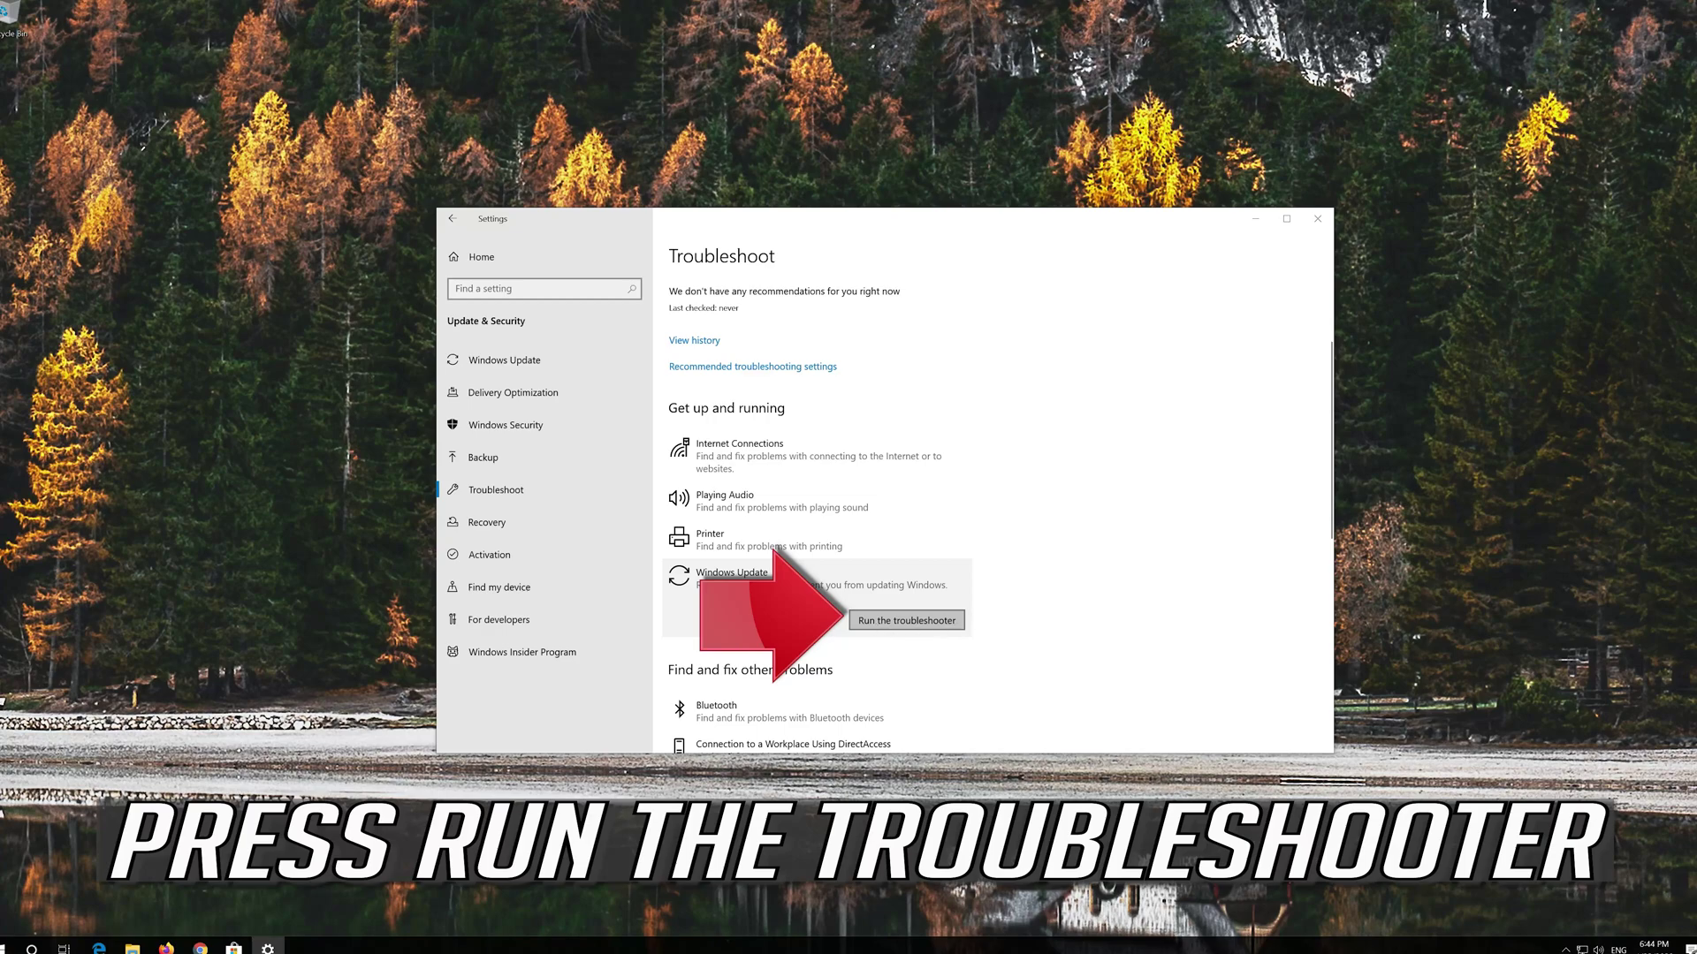
click(885, 623)
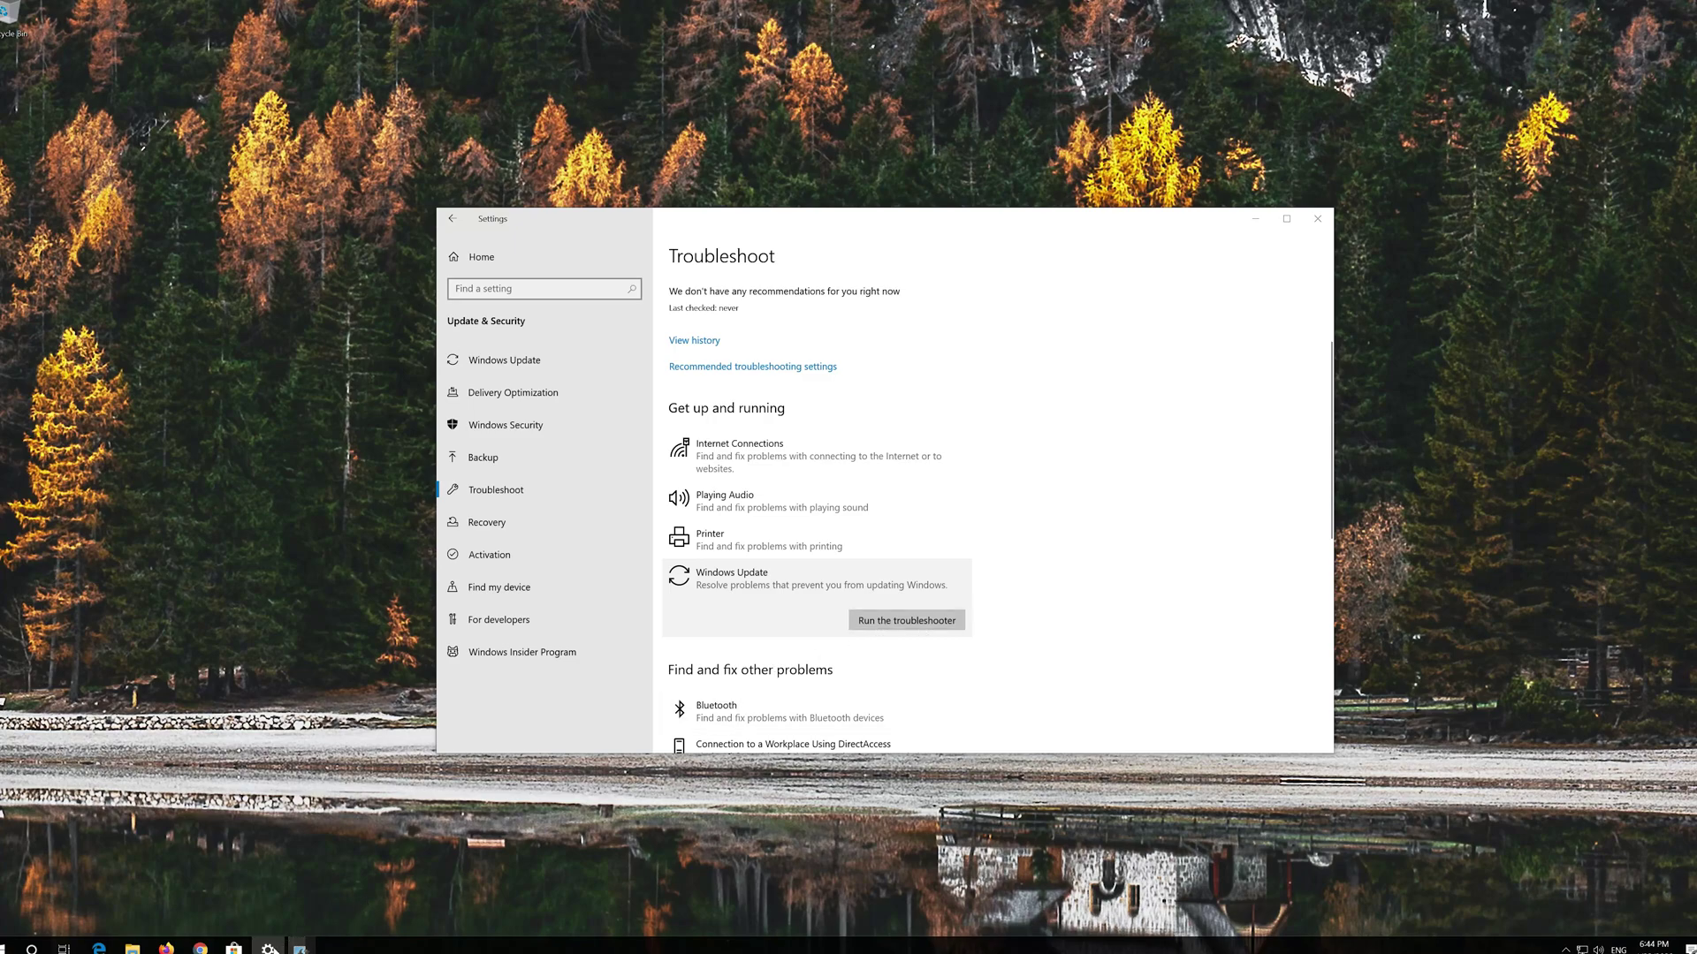
click(301, 946)
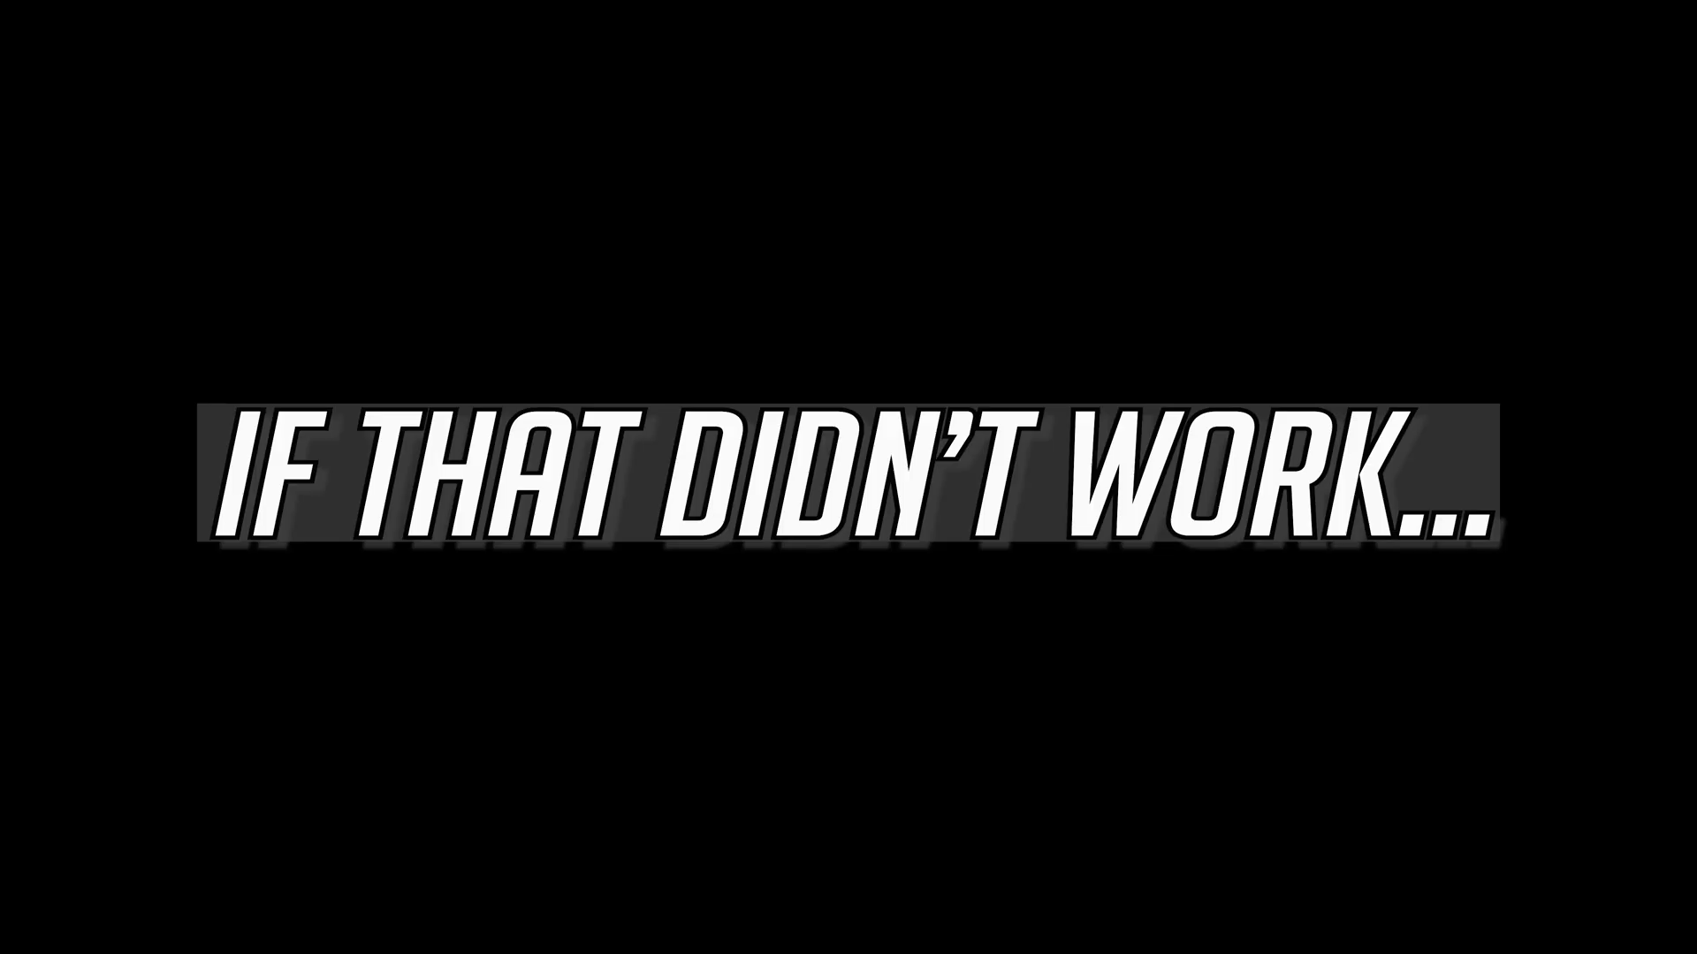
Search for Notepad and open it with an empty document
key(super)
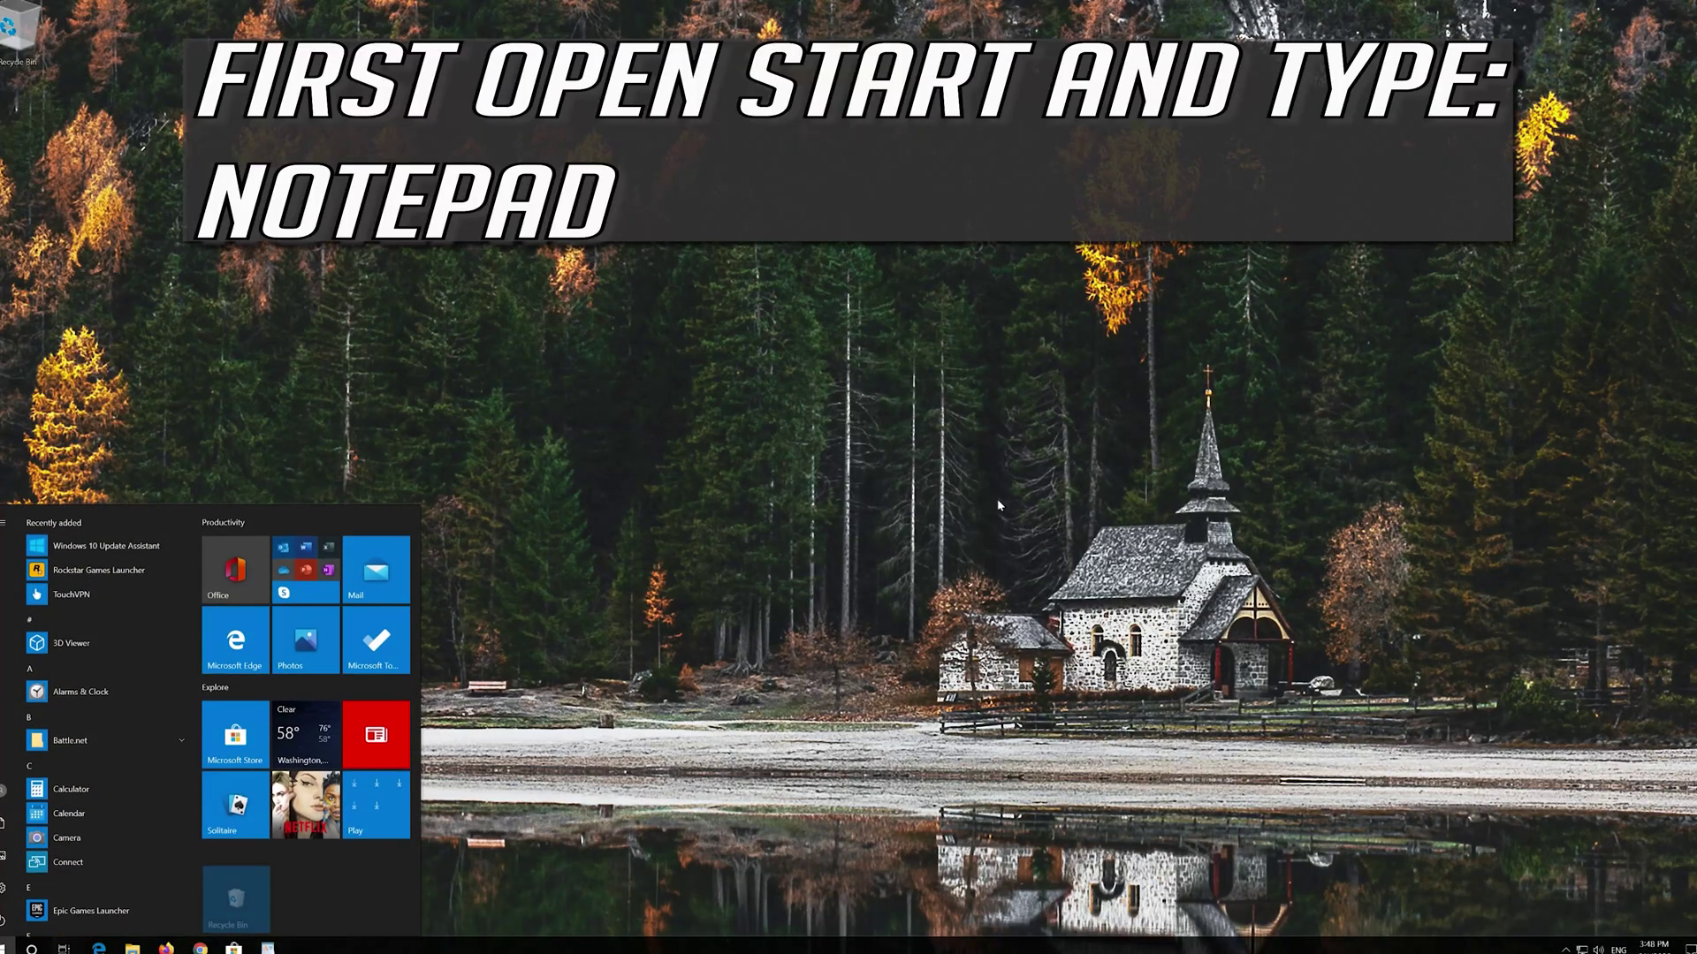
text(not)
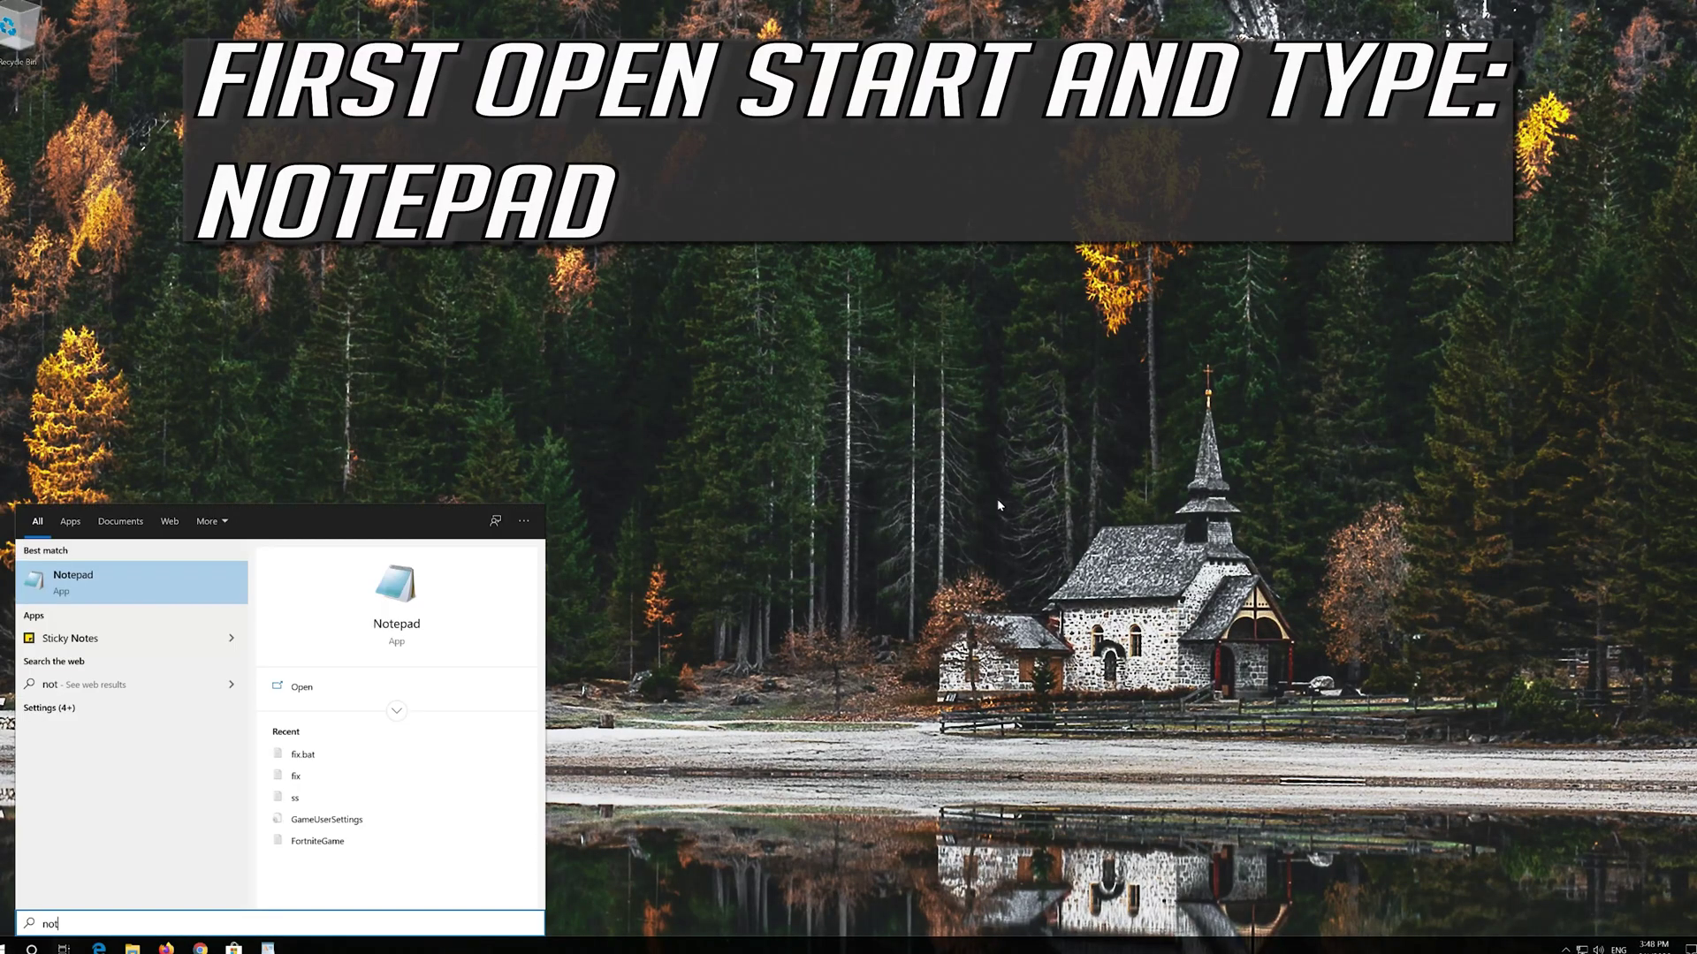
text(epad)
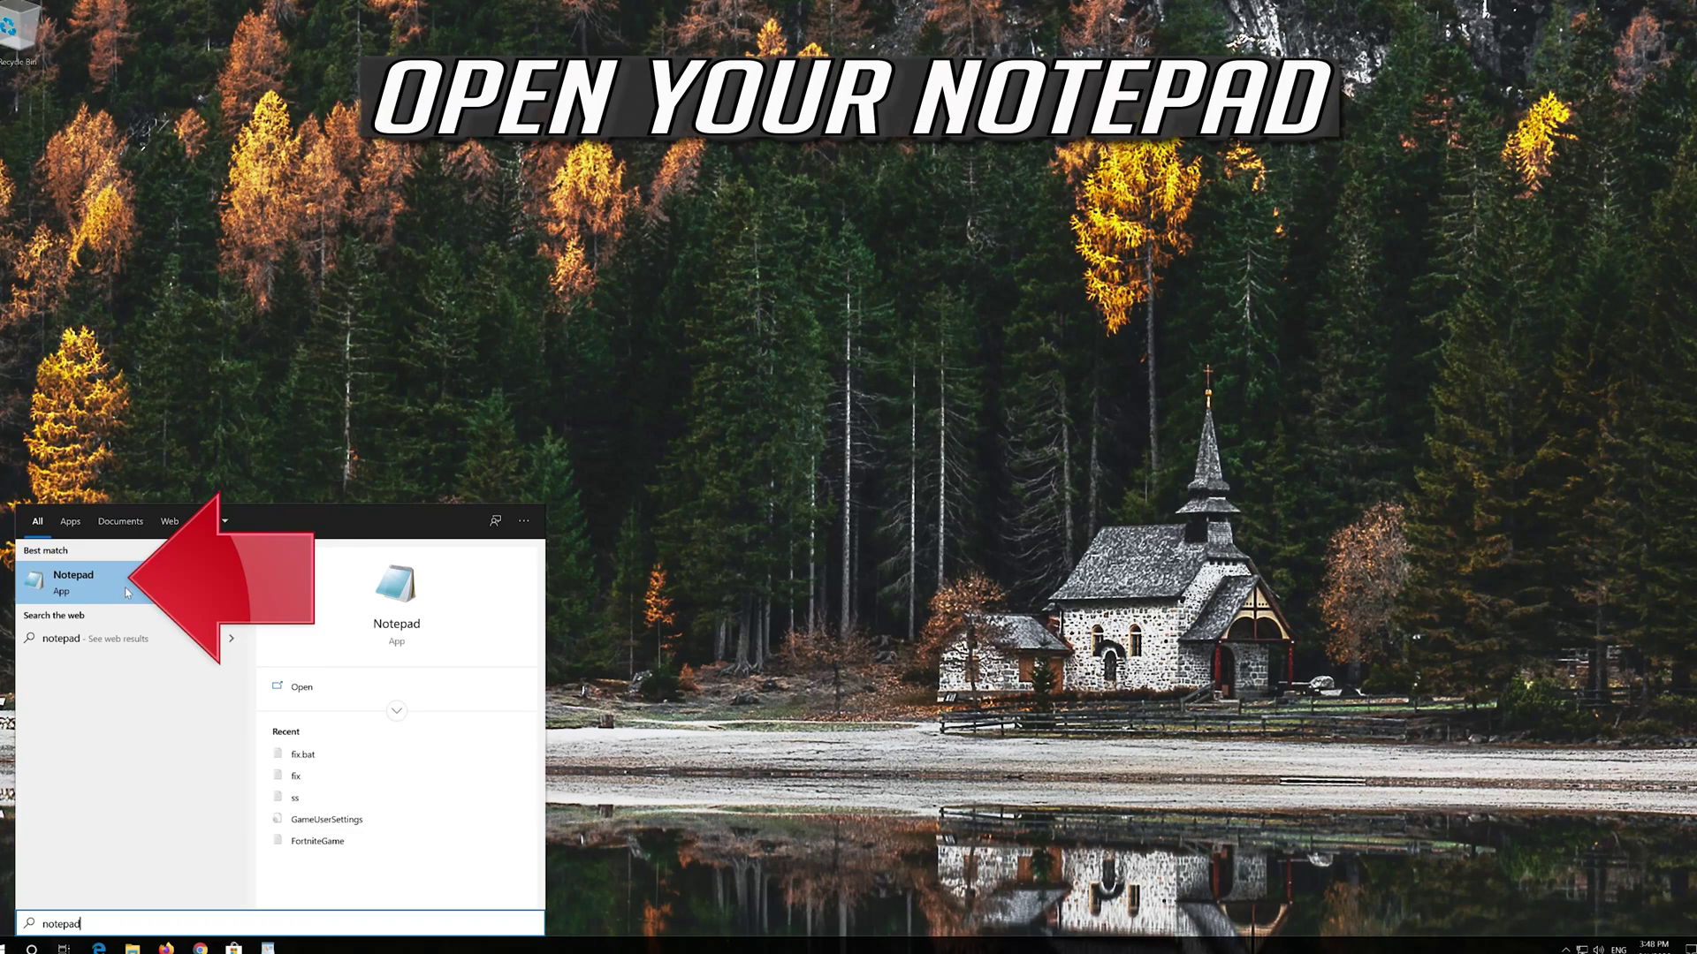
click(154, 579)
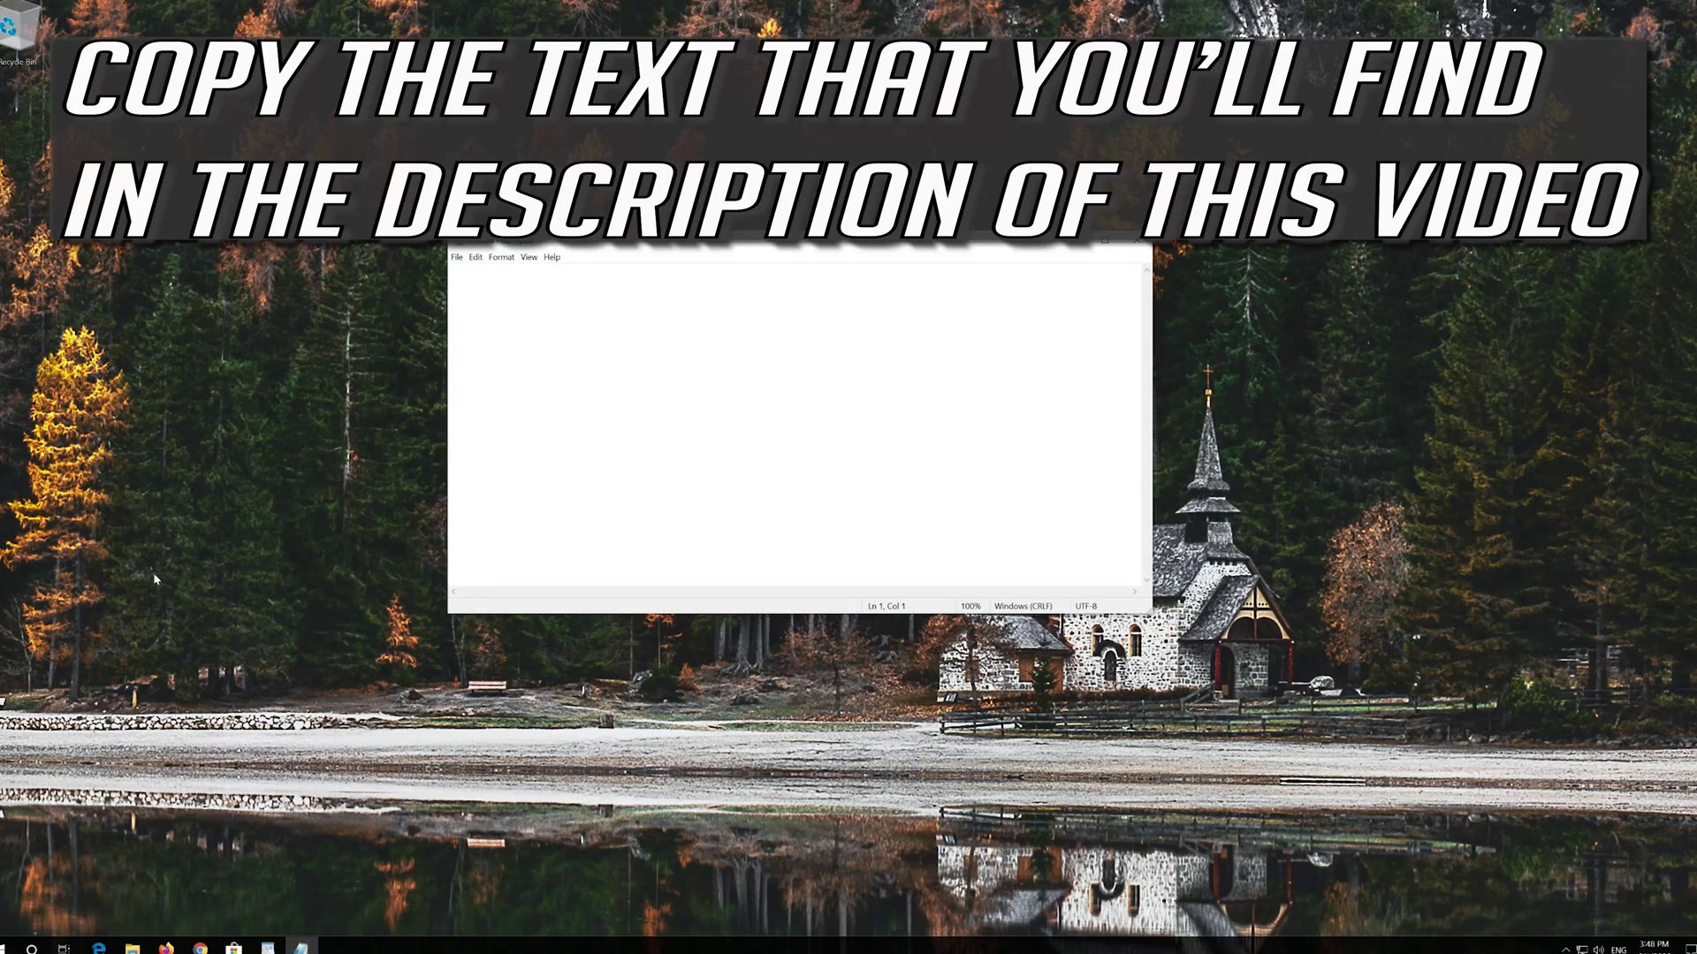
Copy the full command list, from "net stop bits" onward, out of the WordPad document and paste it into the empty Notepad file
click(268, 947)
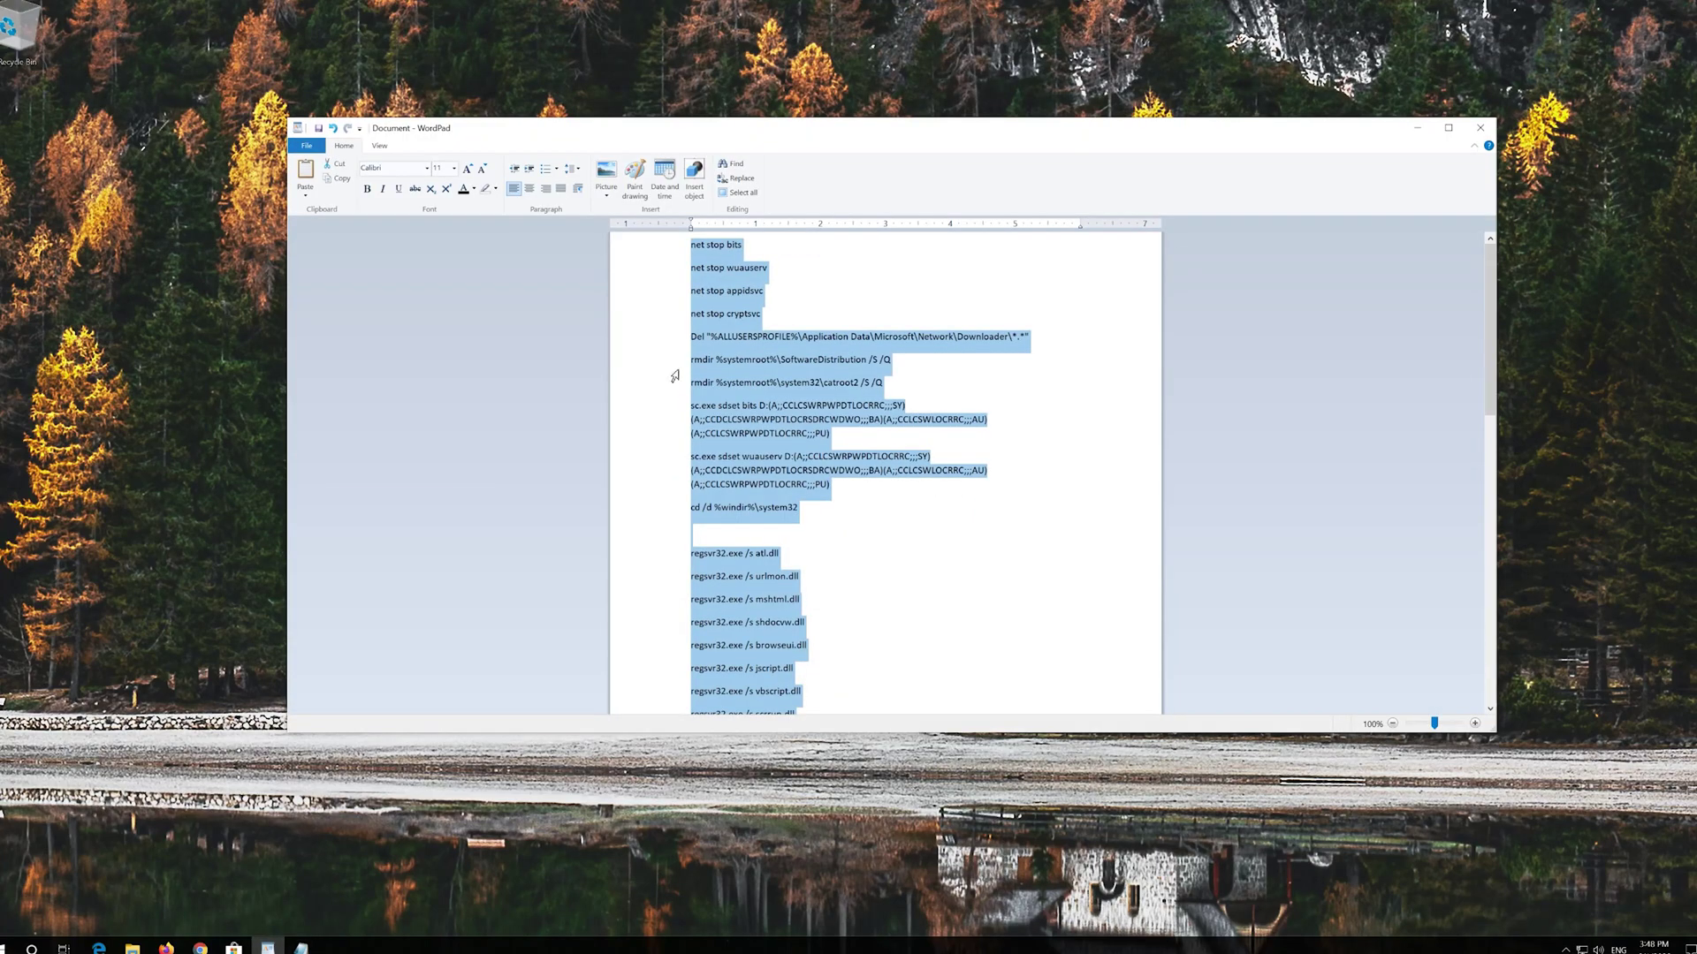
click(696, 248)
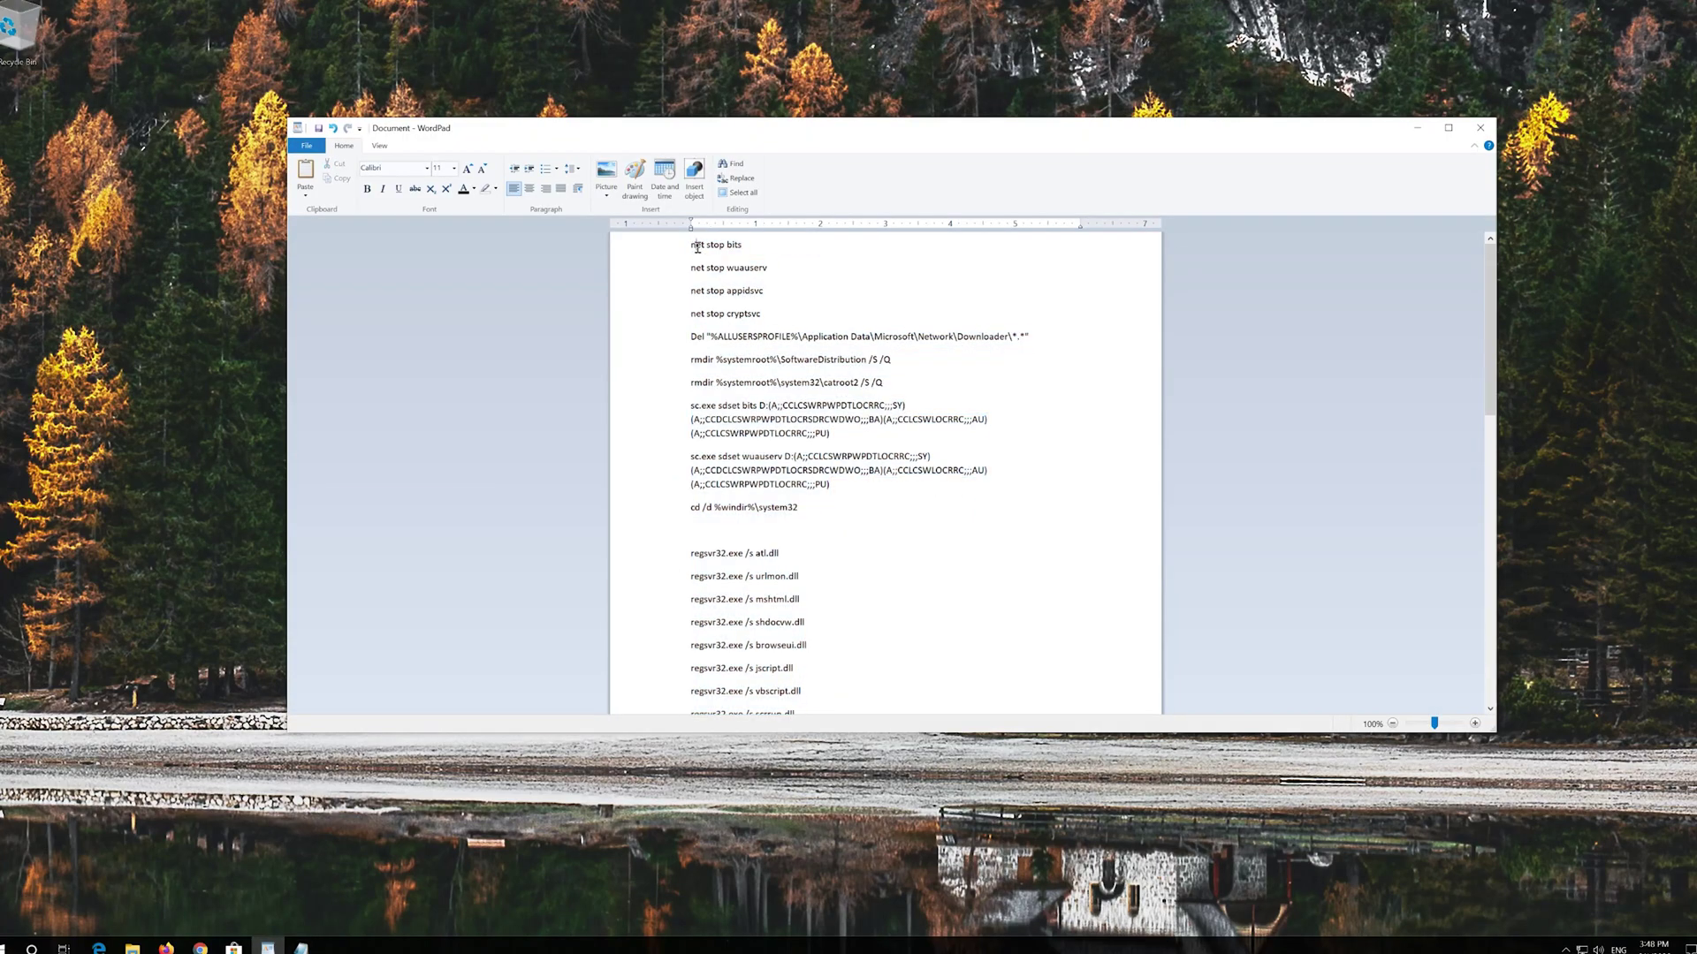
drag(694, 245, 769, 717)
scroll(773, 530, up, 1)
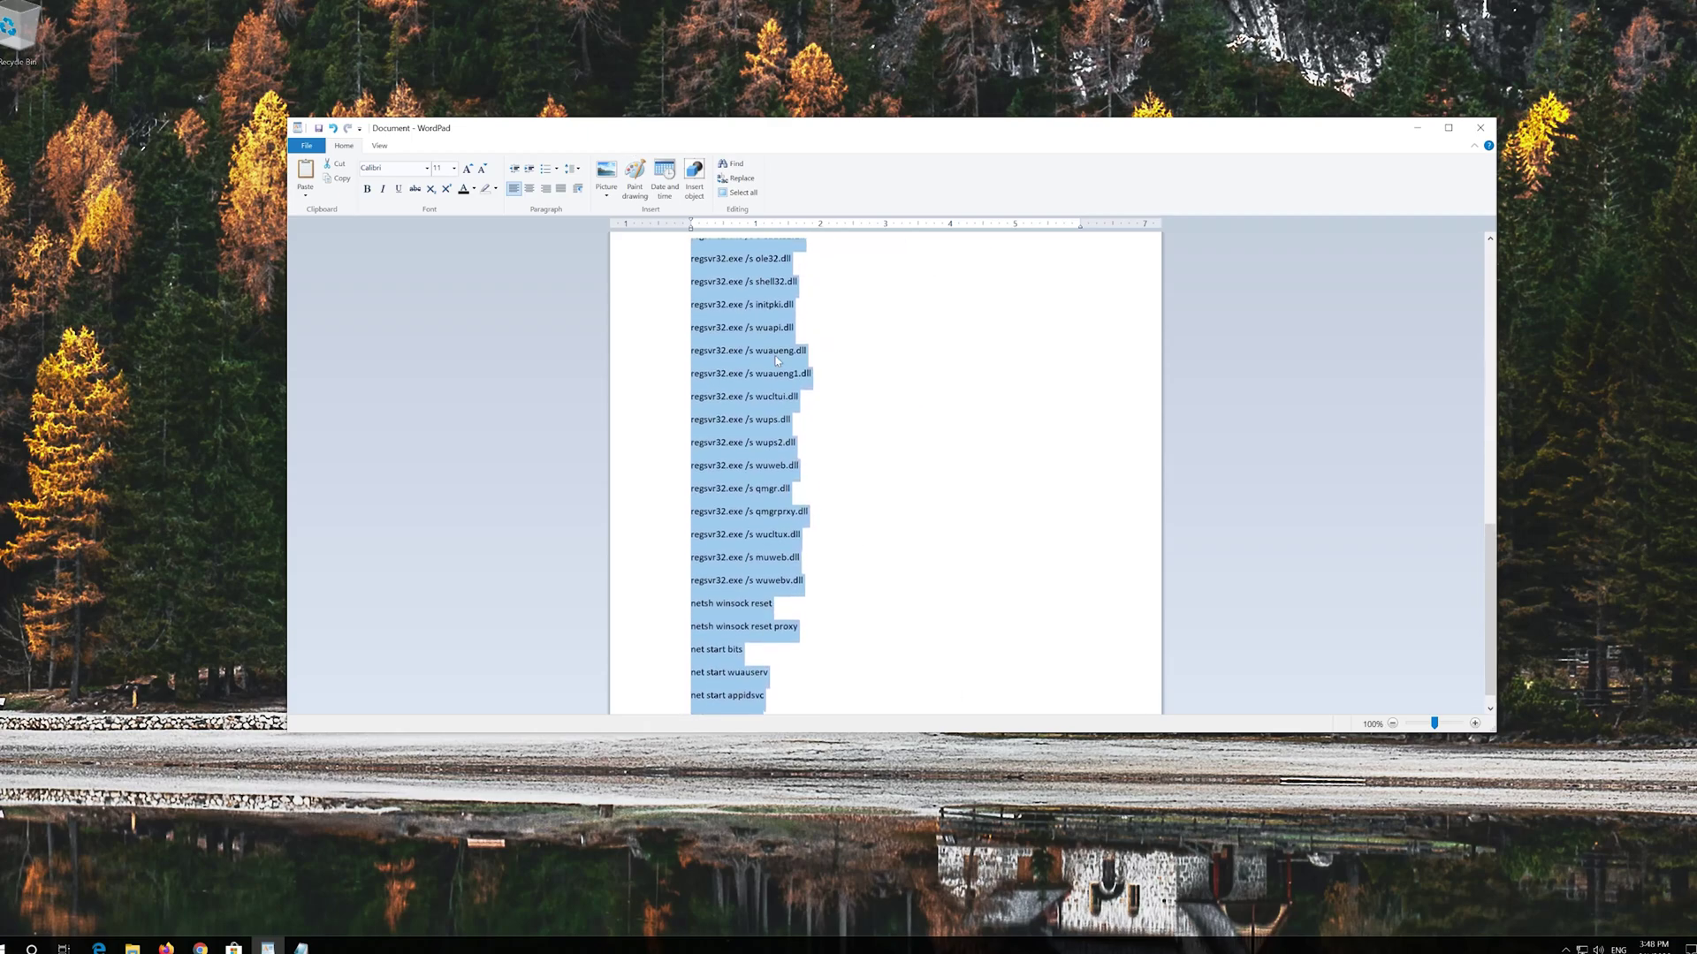
right_click(773, 389)
scroll(772, 389, up, 1)
key(Escape)
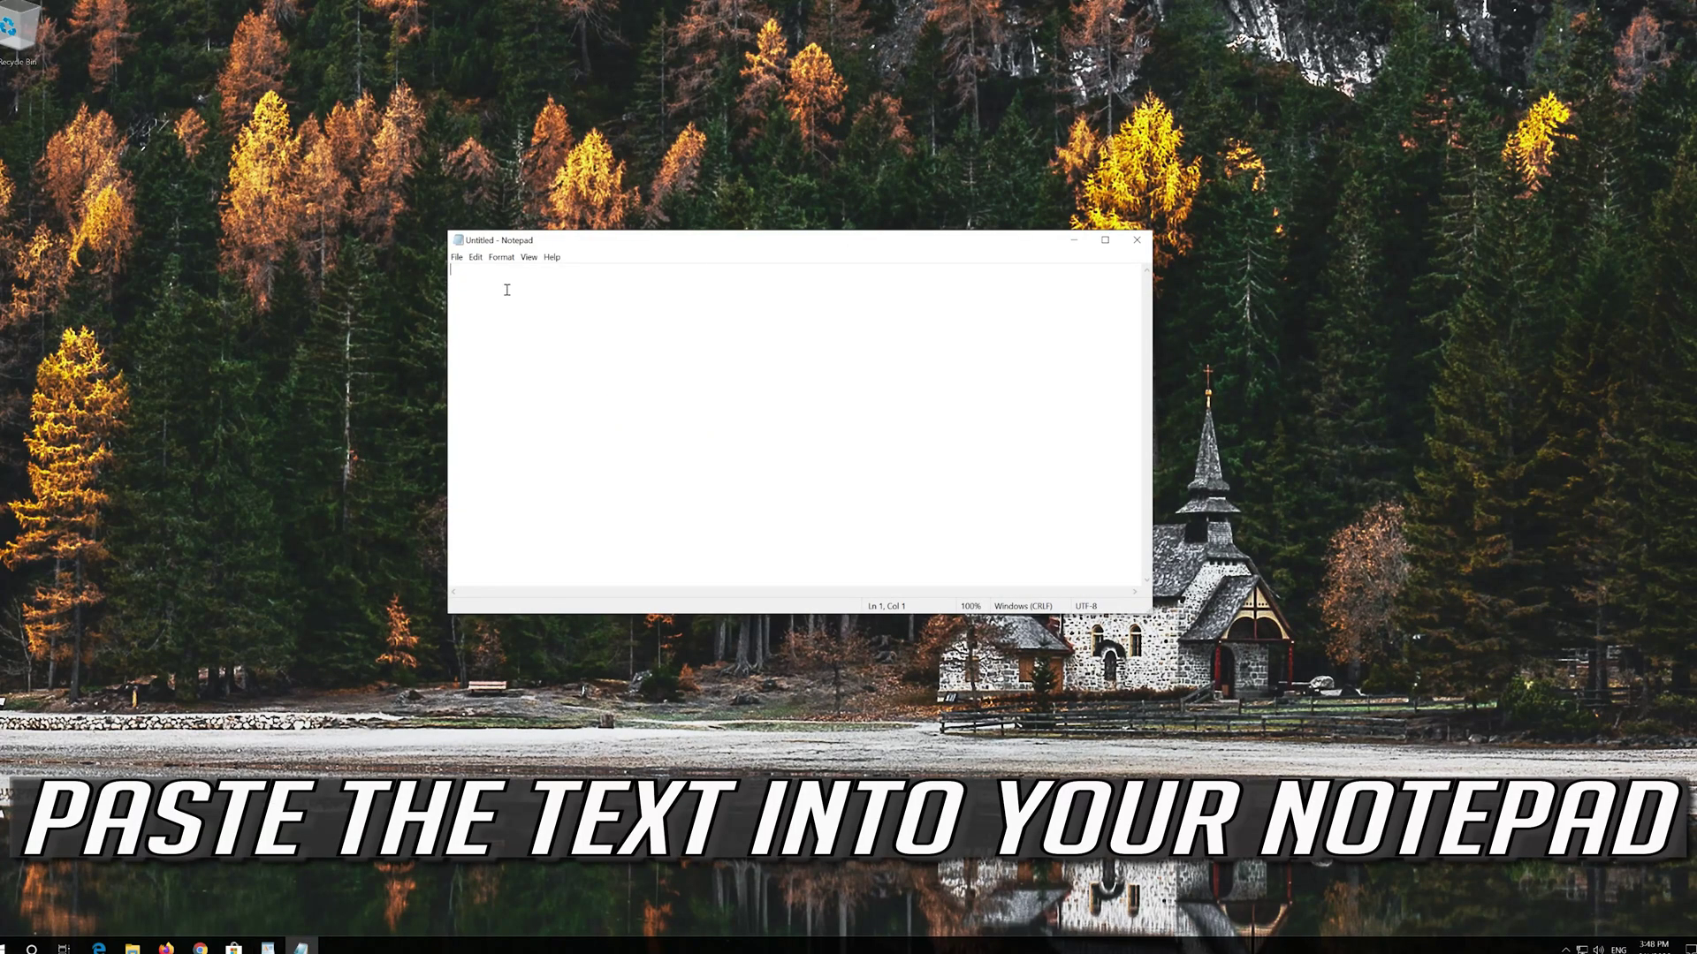
click(475, 257)
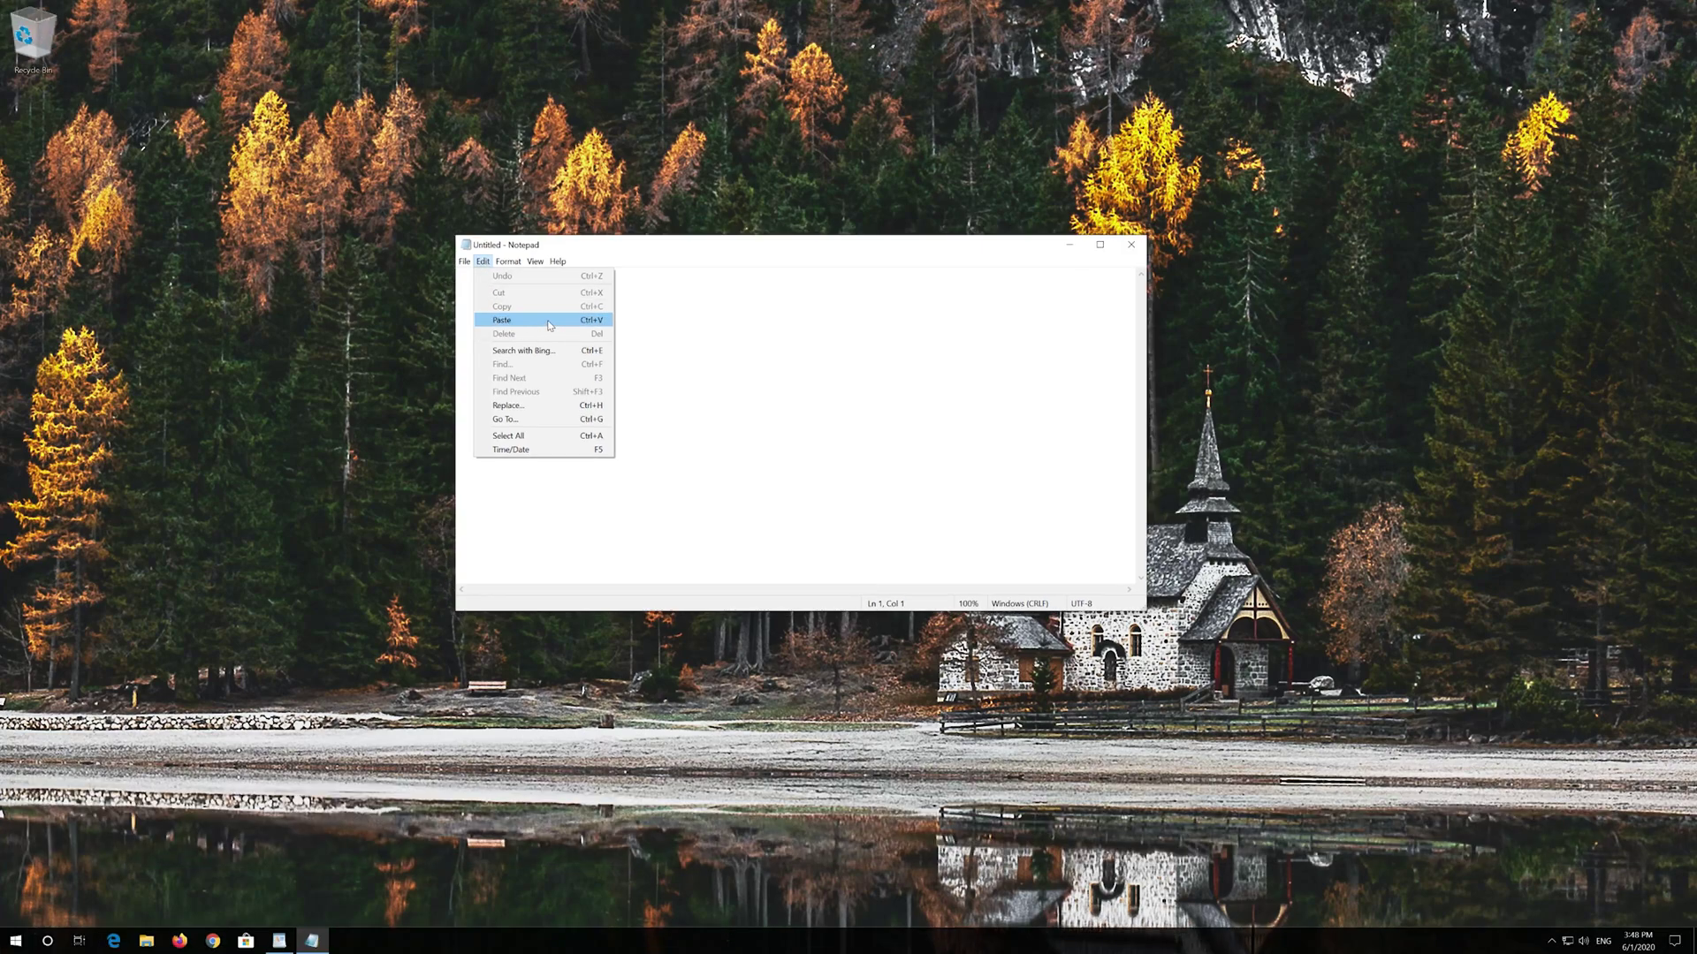
click(548, 324)
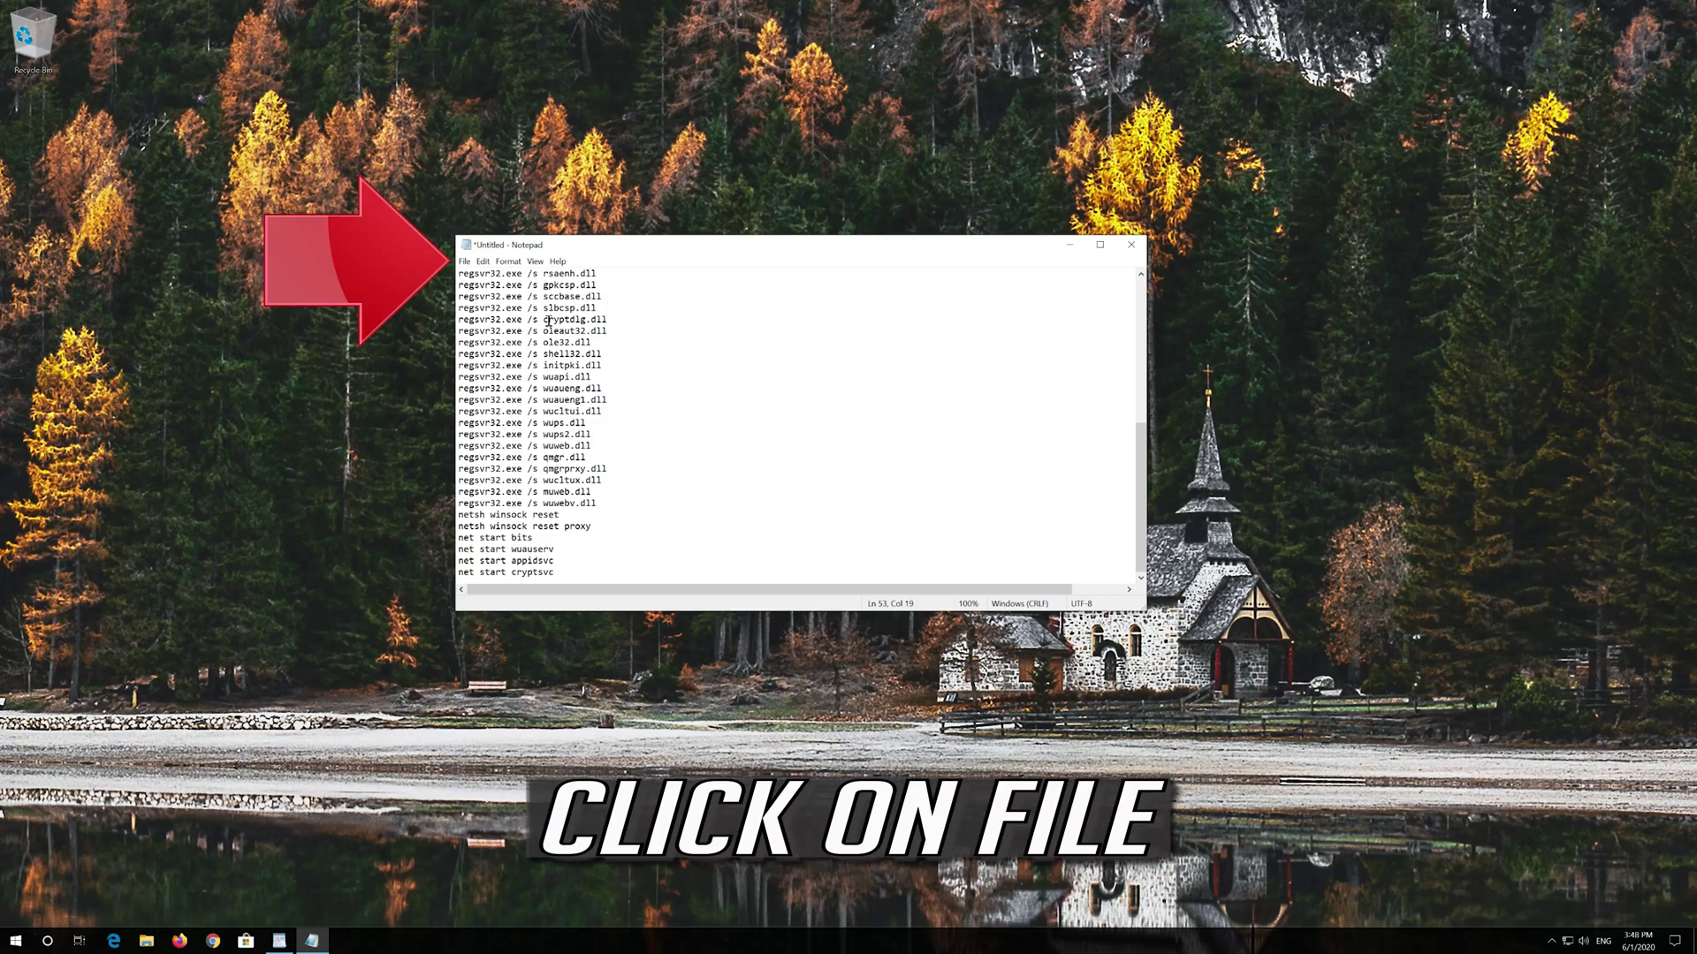
Save the command list to the Desktop as fix.bat with the file type All Files, and close Notepad
click(464, 262)
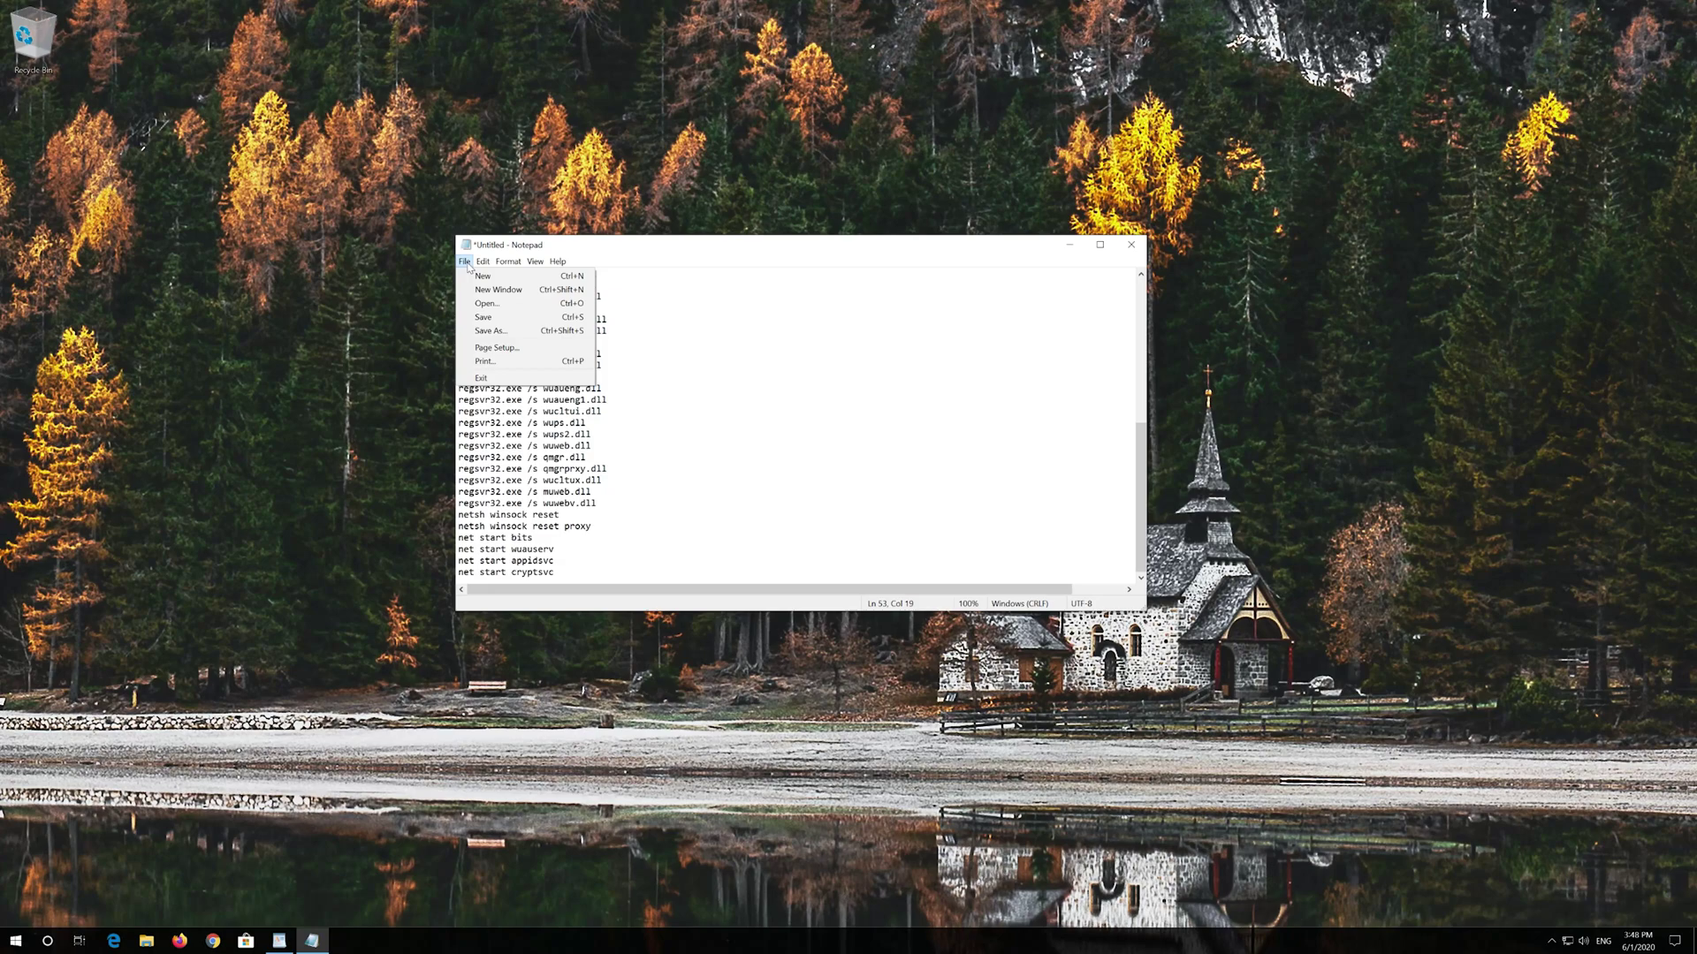
click(484, 333)
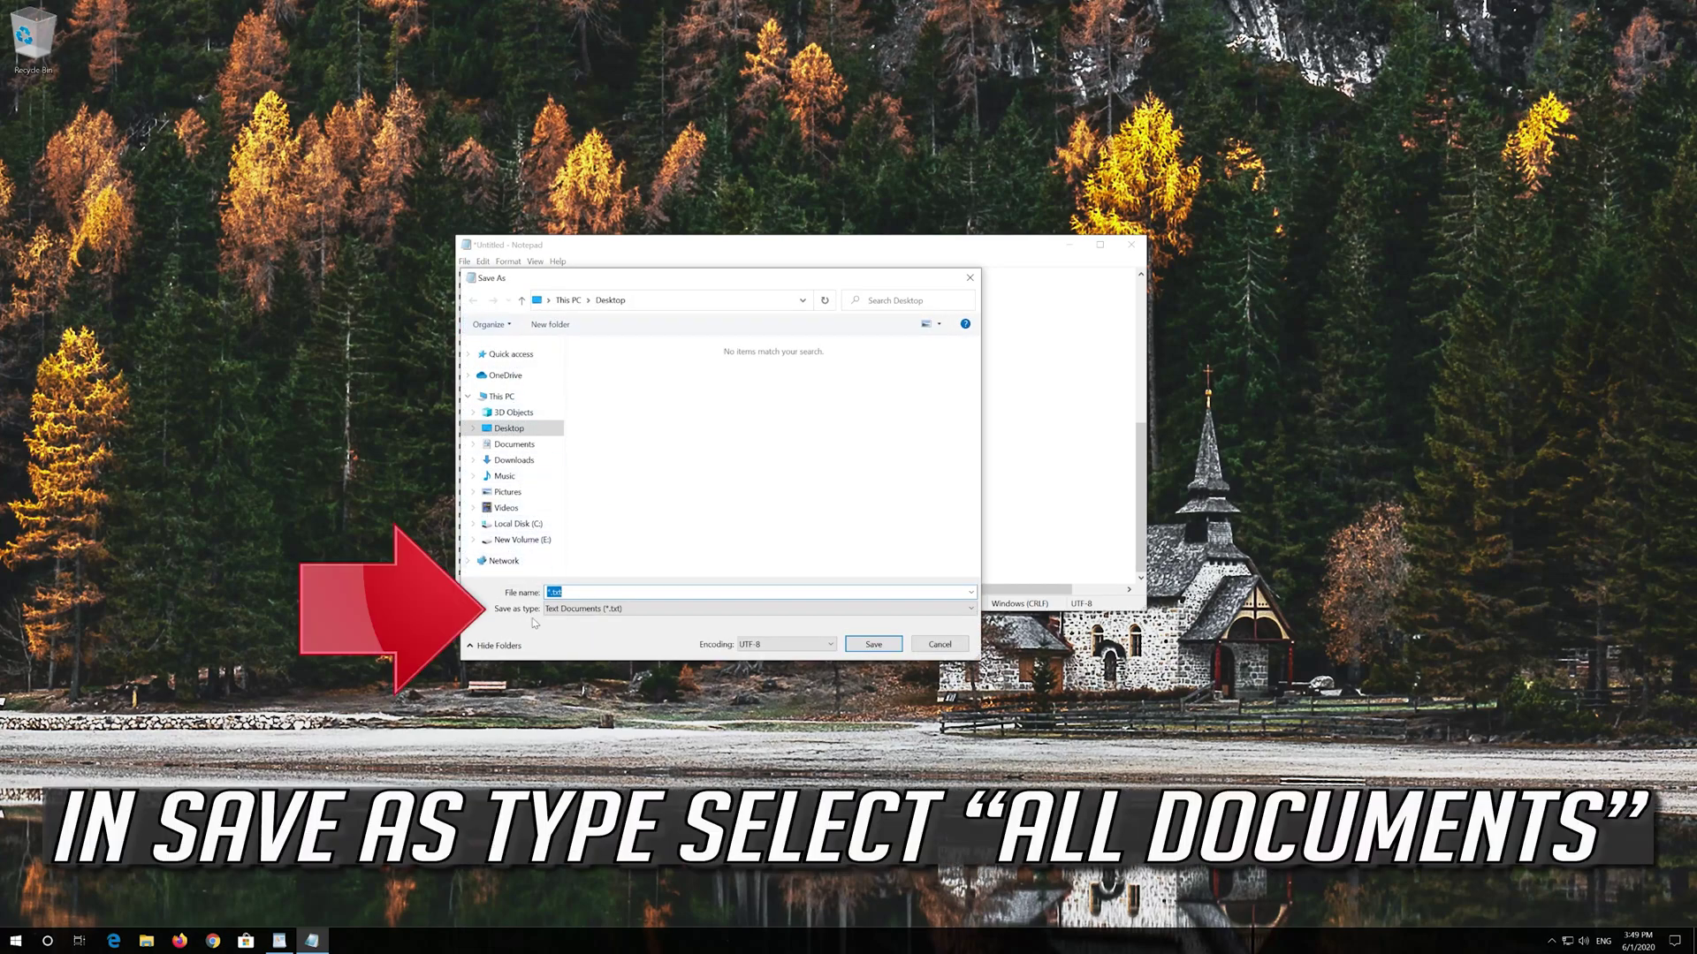
click(573, 611)
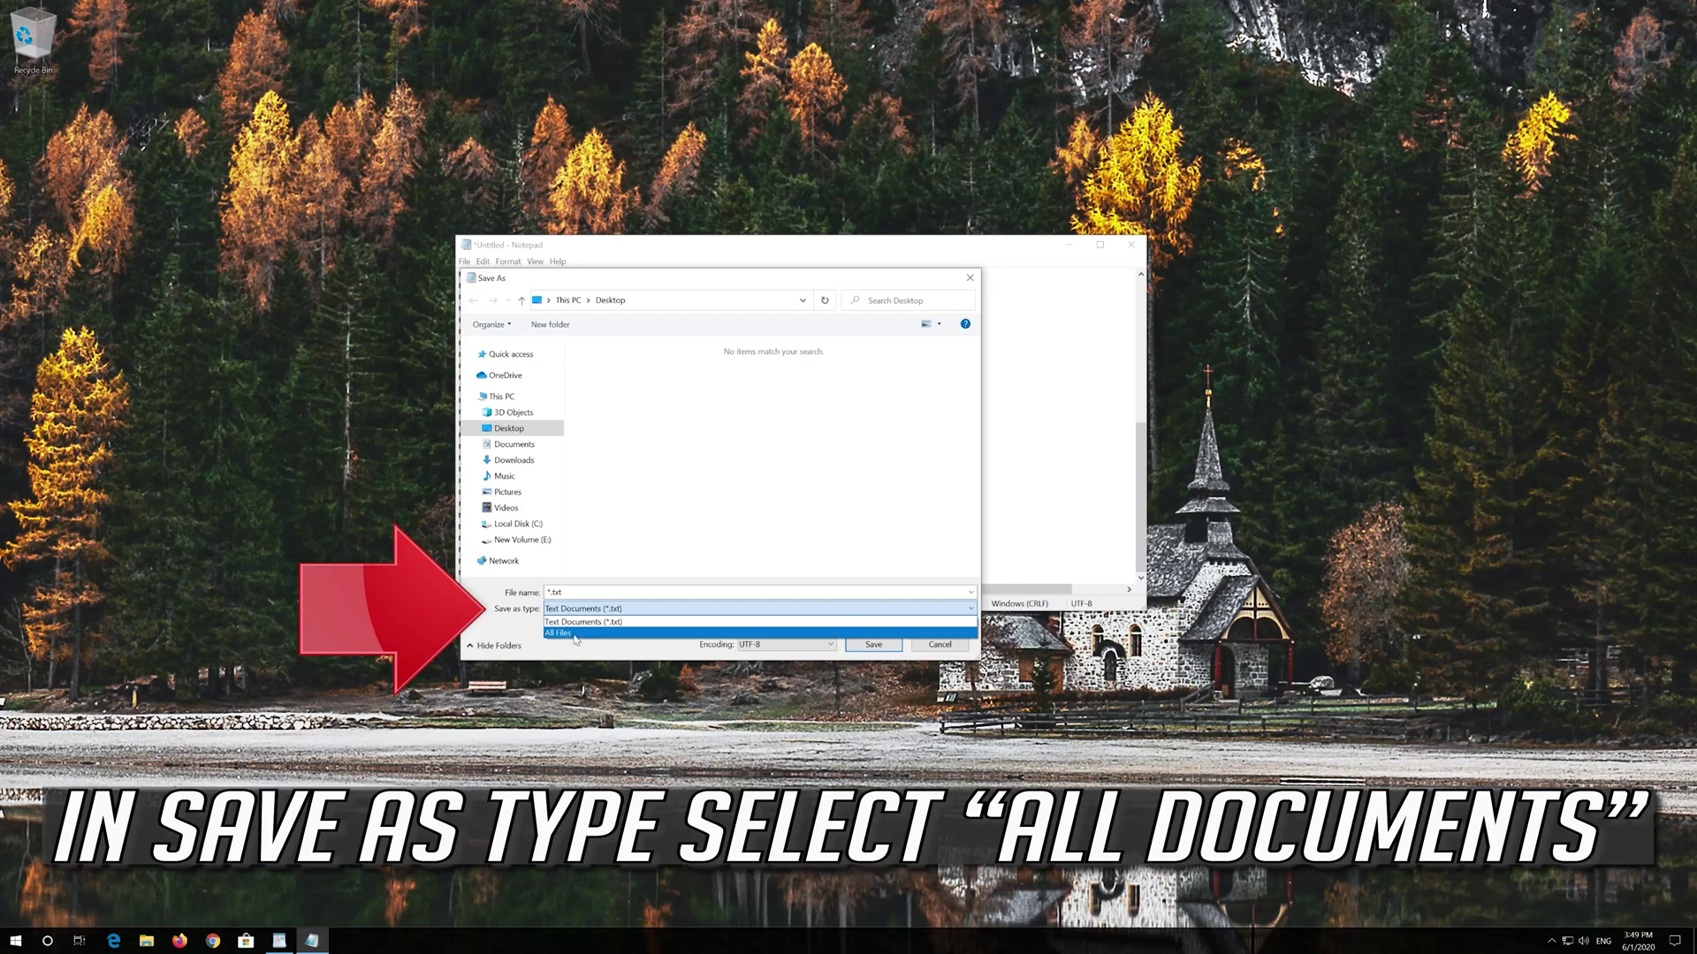
click(575, 633)
click(556, 592)
key(ctrl+a)
key(BackSpace)
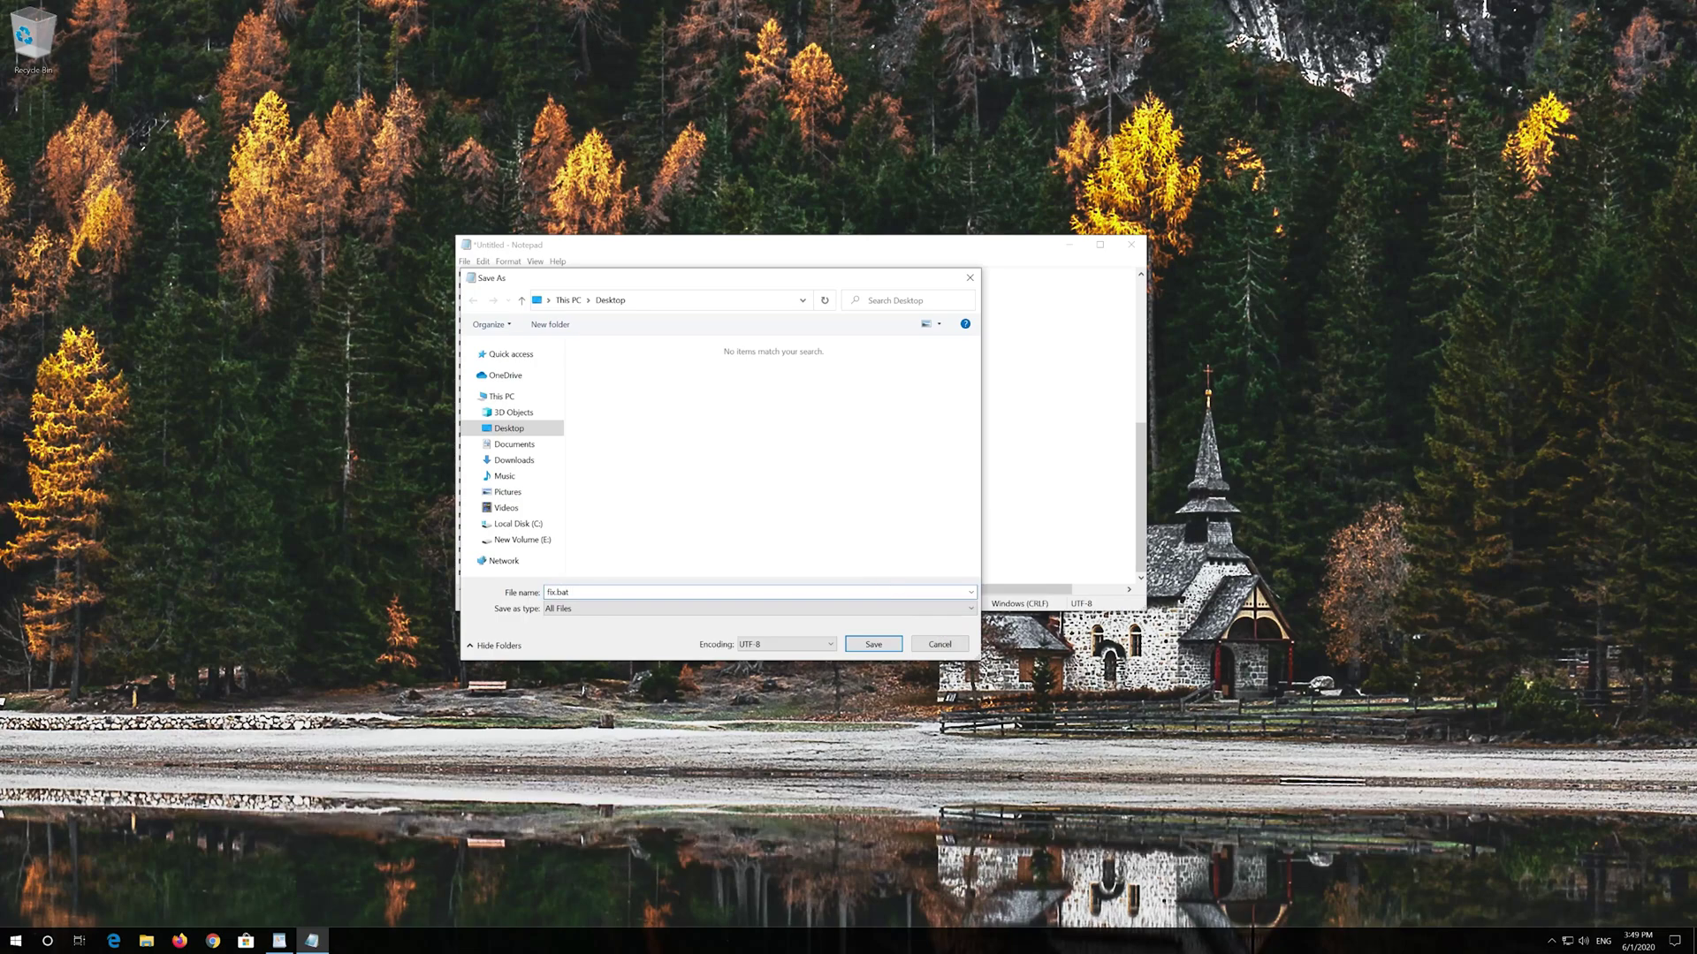
click(874, 644)
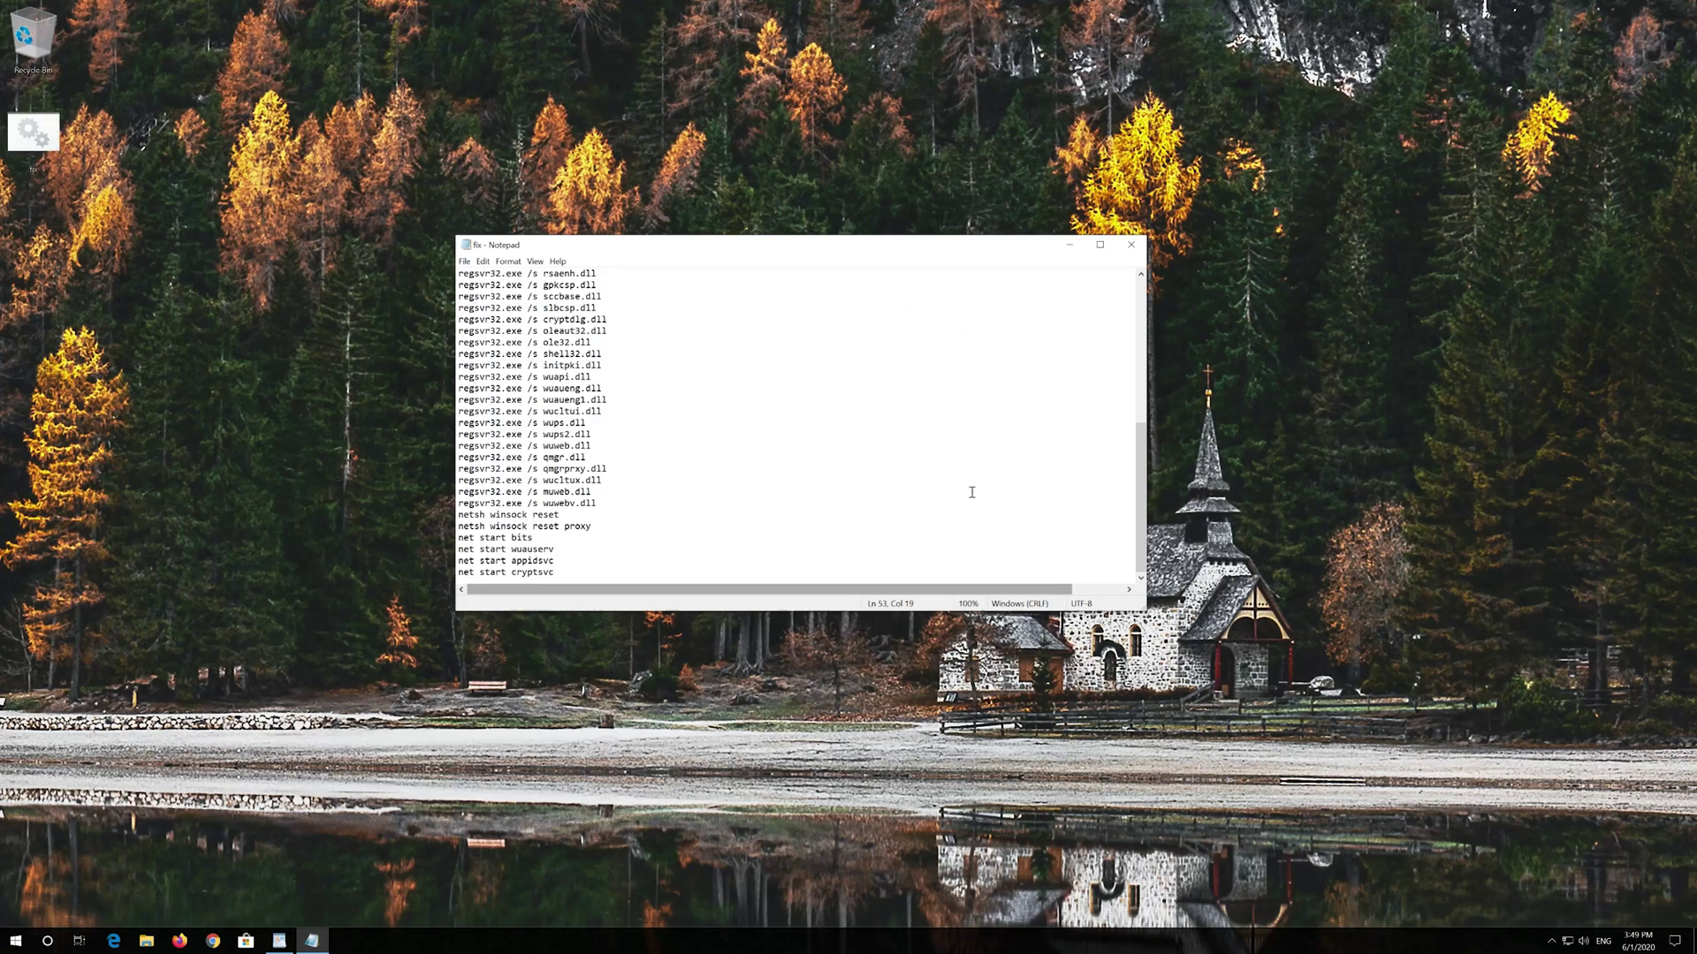
click(1131, 245)
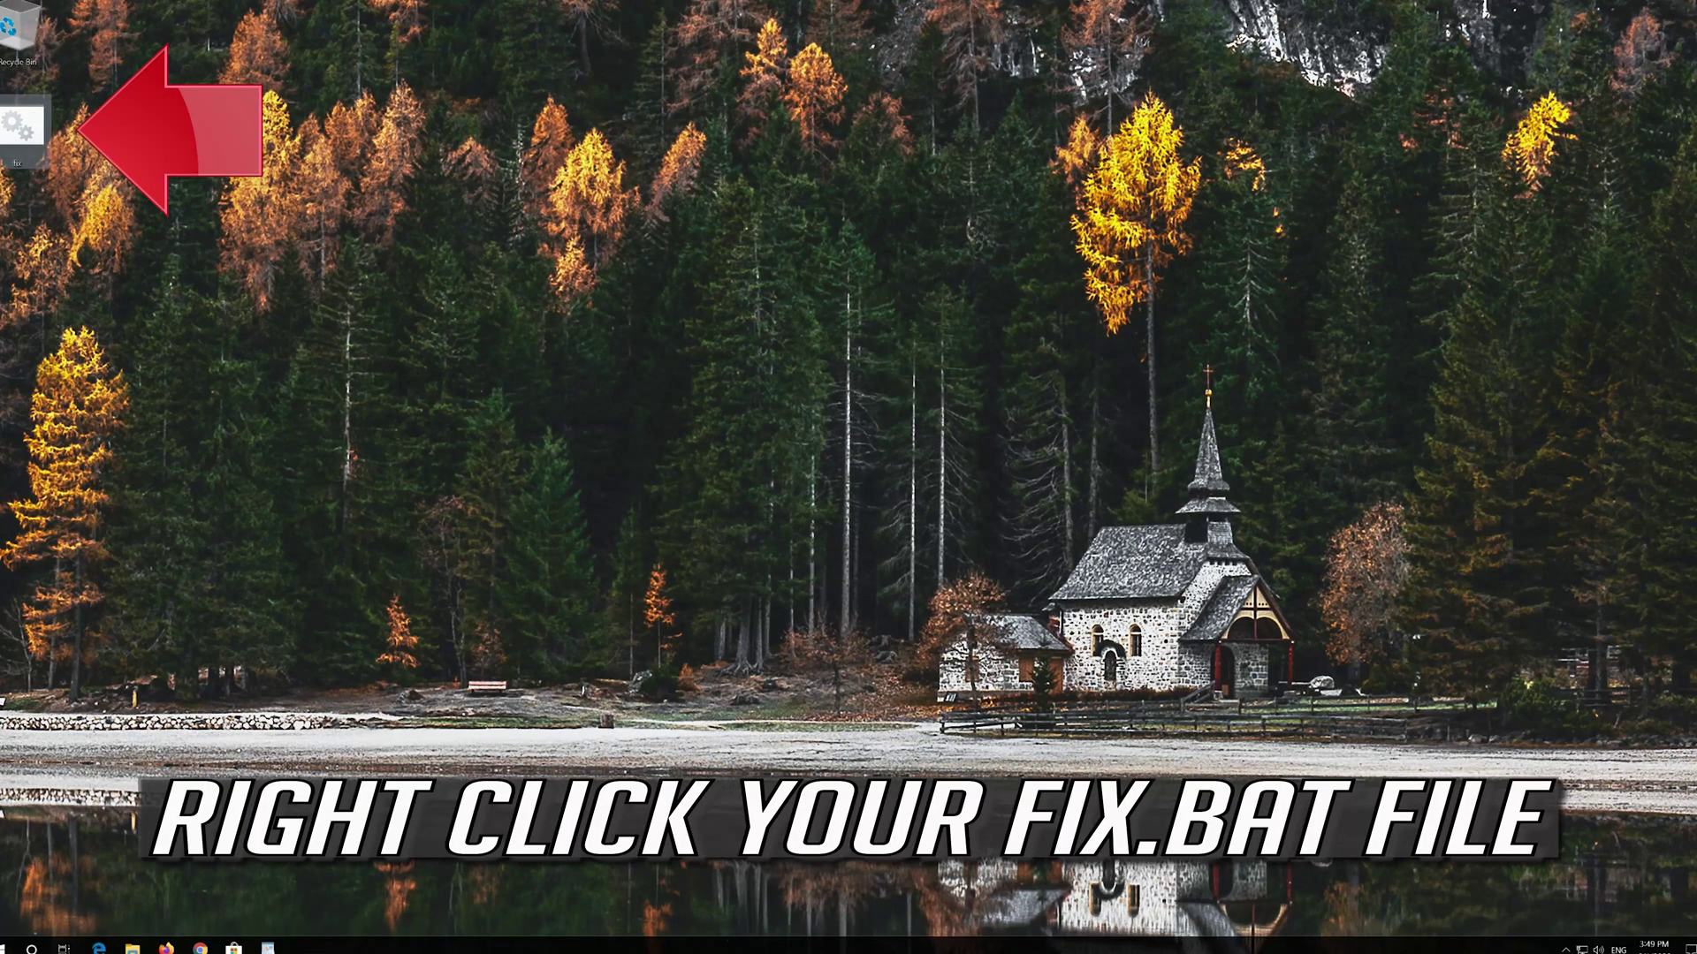
Run fix.bat from the desktop as administrator, allow the changes, and answer Y to the Downloader folder deletion prompt
right_click(3, 128)
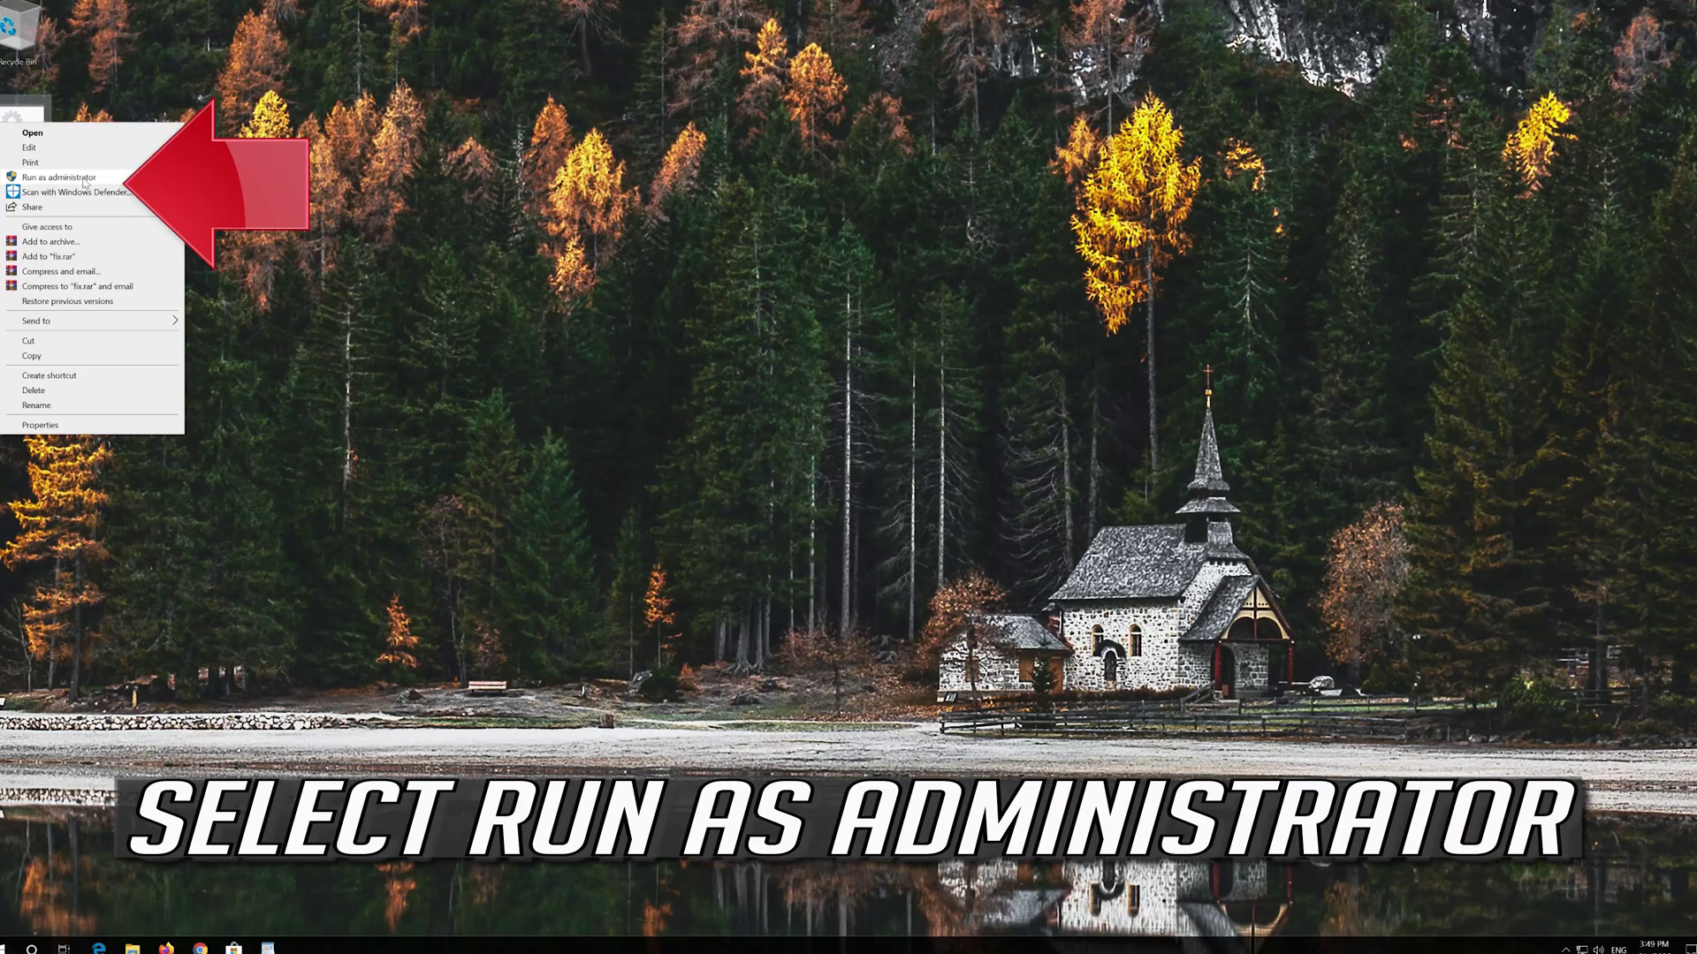
click(85, 178)
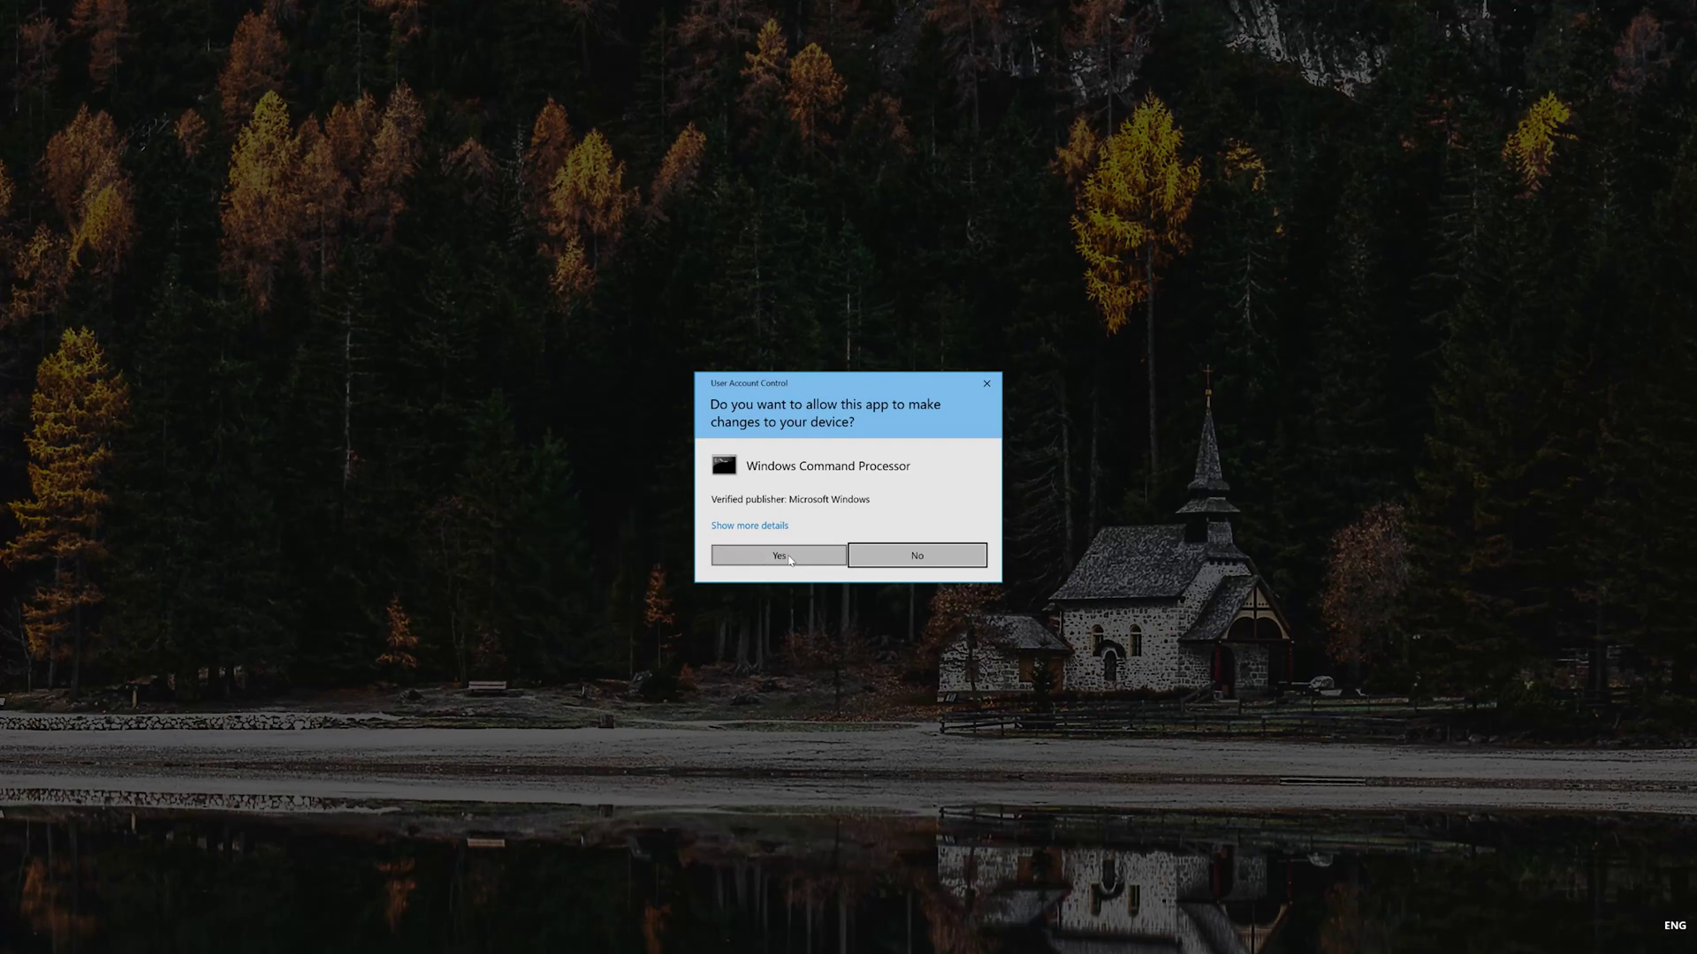
click(789, 559)
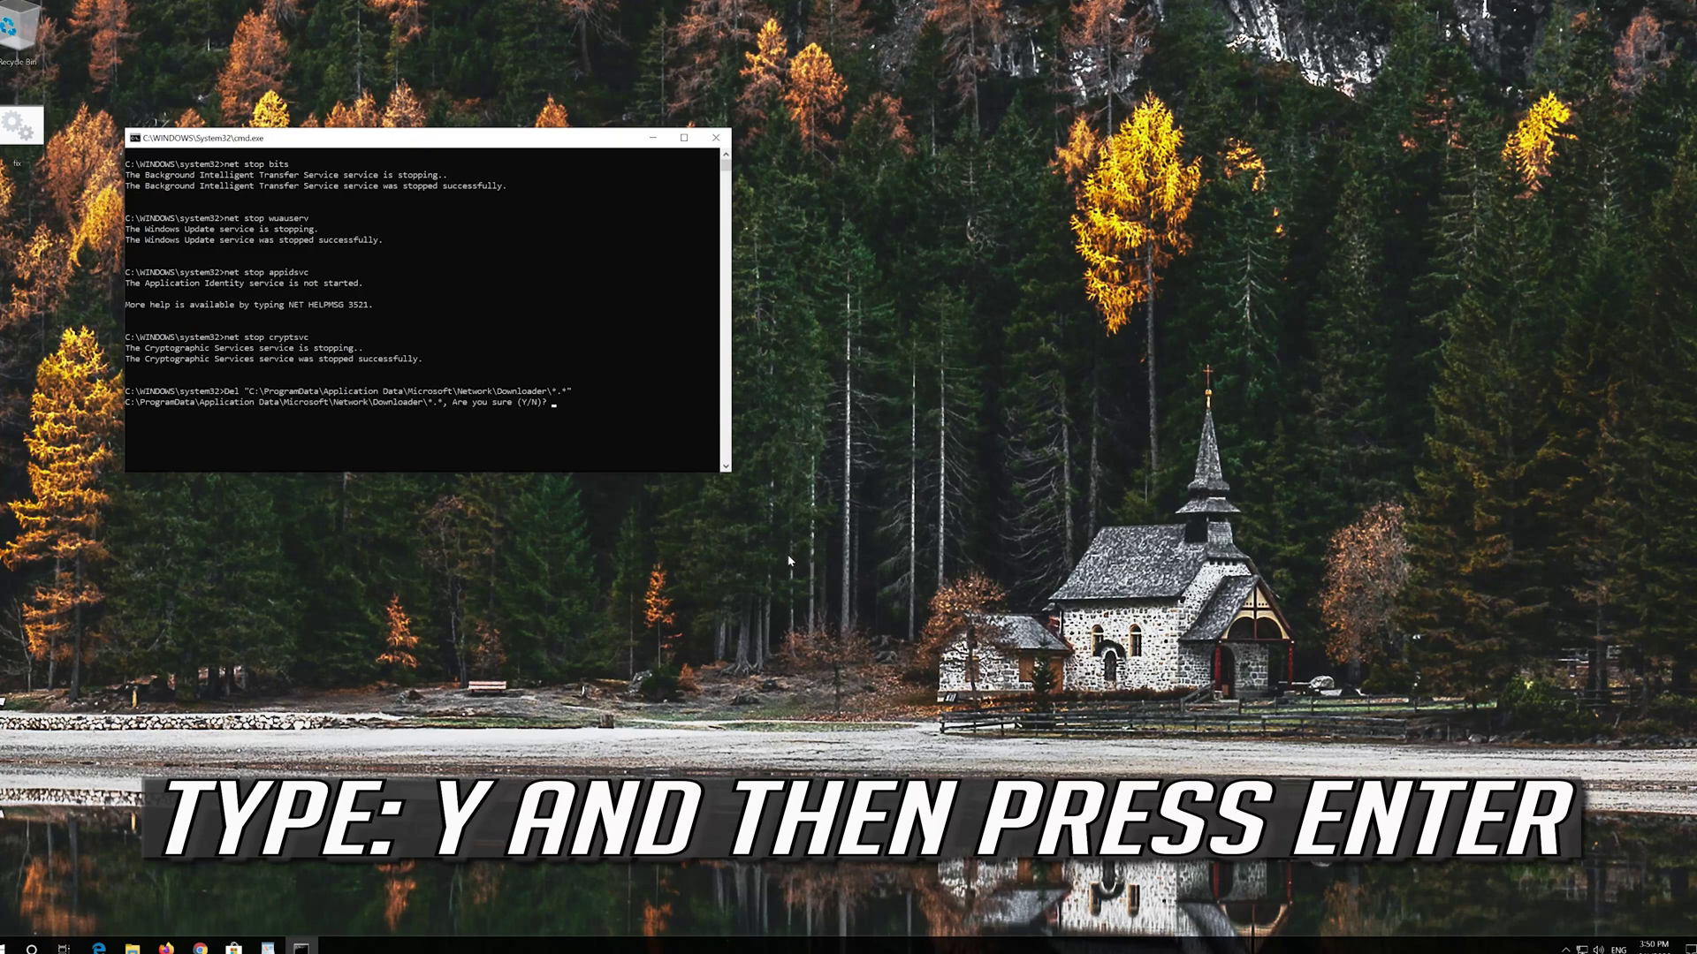
text(Y)
key(Return)
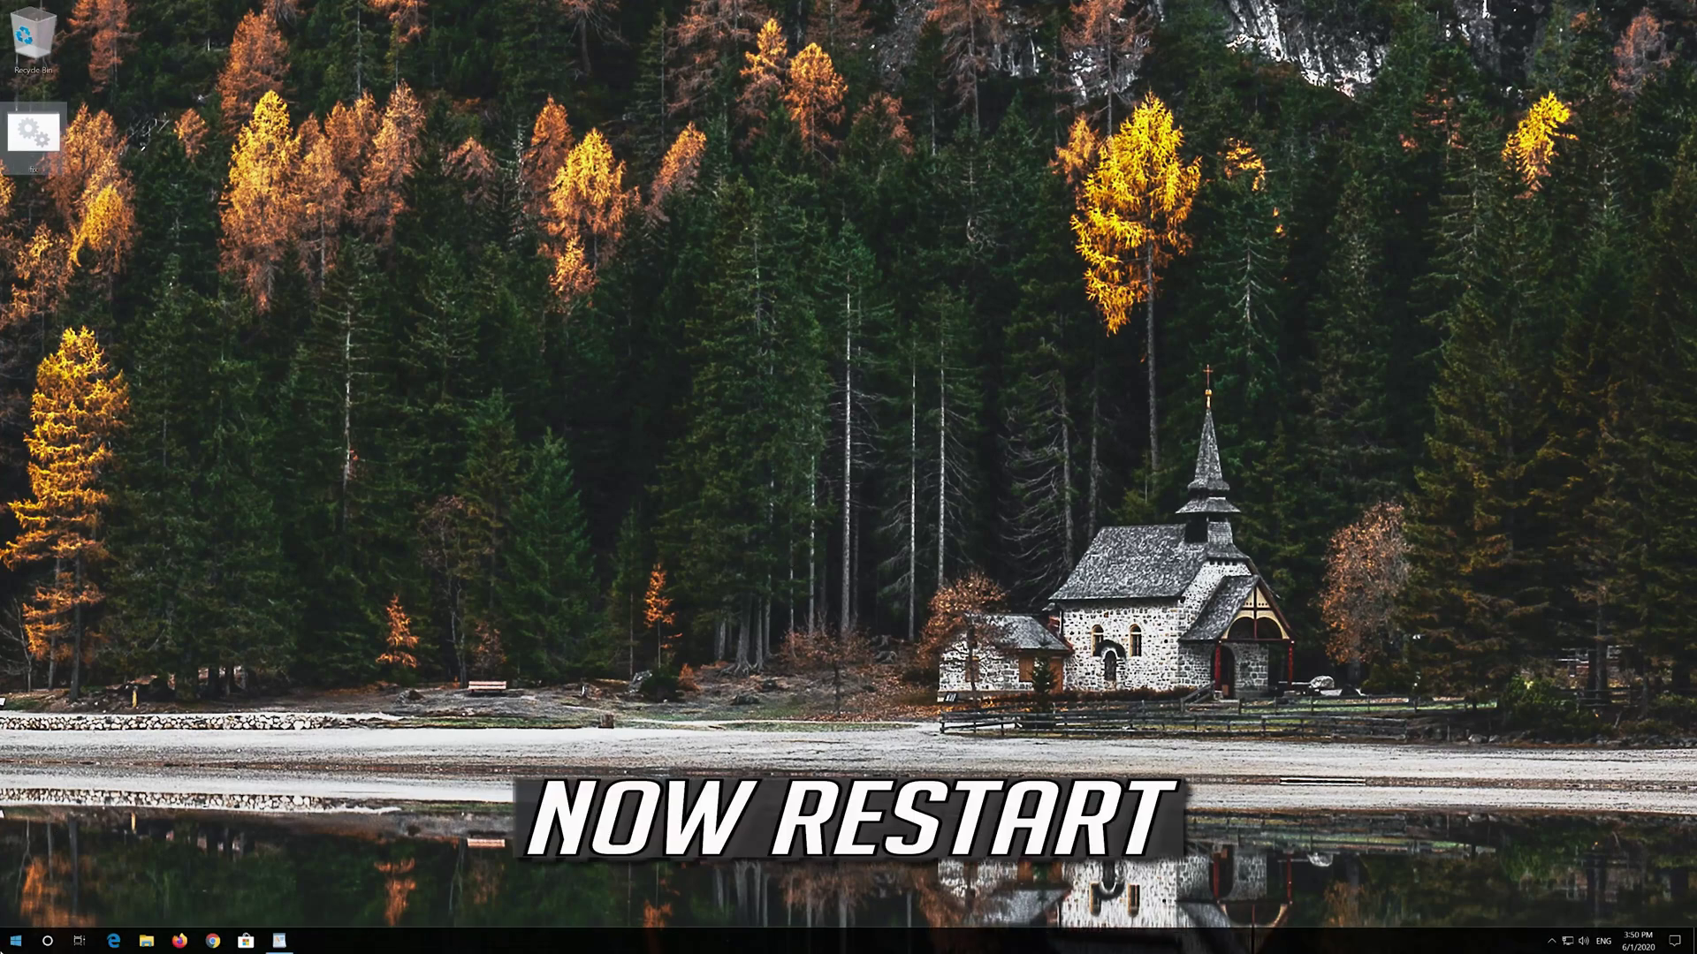
Restart the computer
click(16, 941)
mouse_move(2, 926)
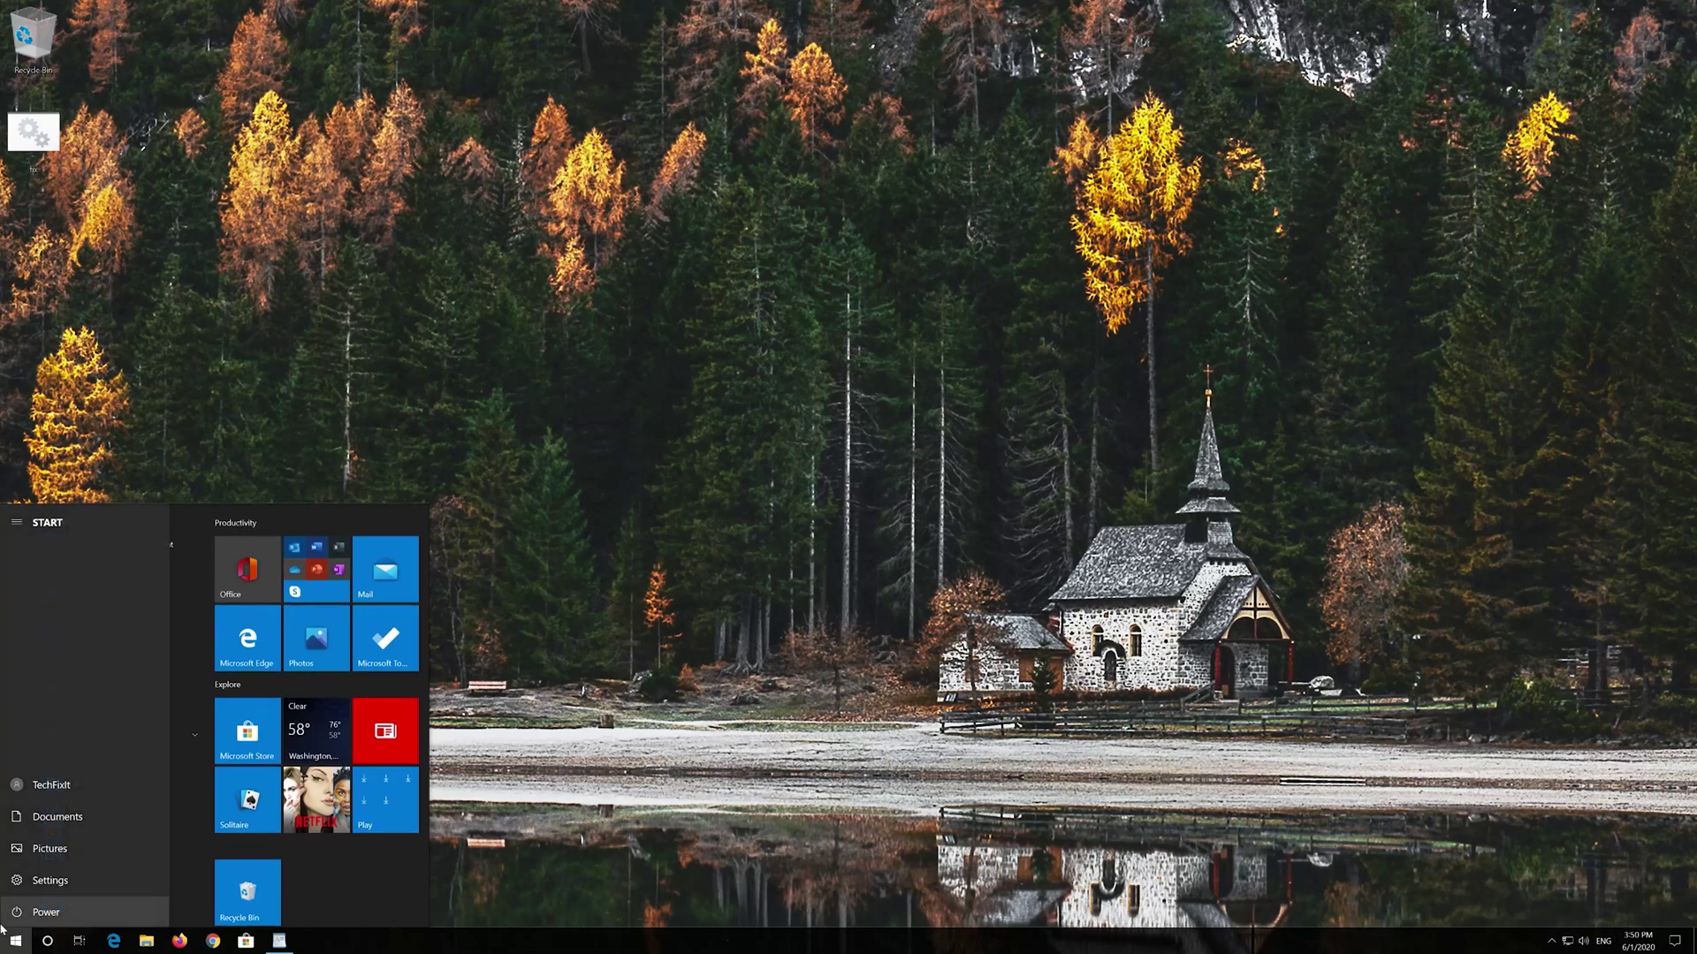
click(27, 910)
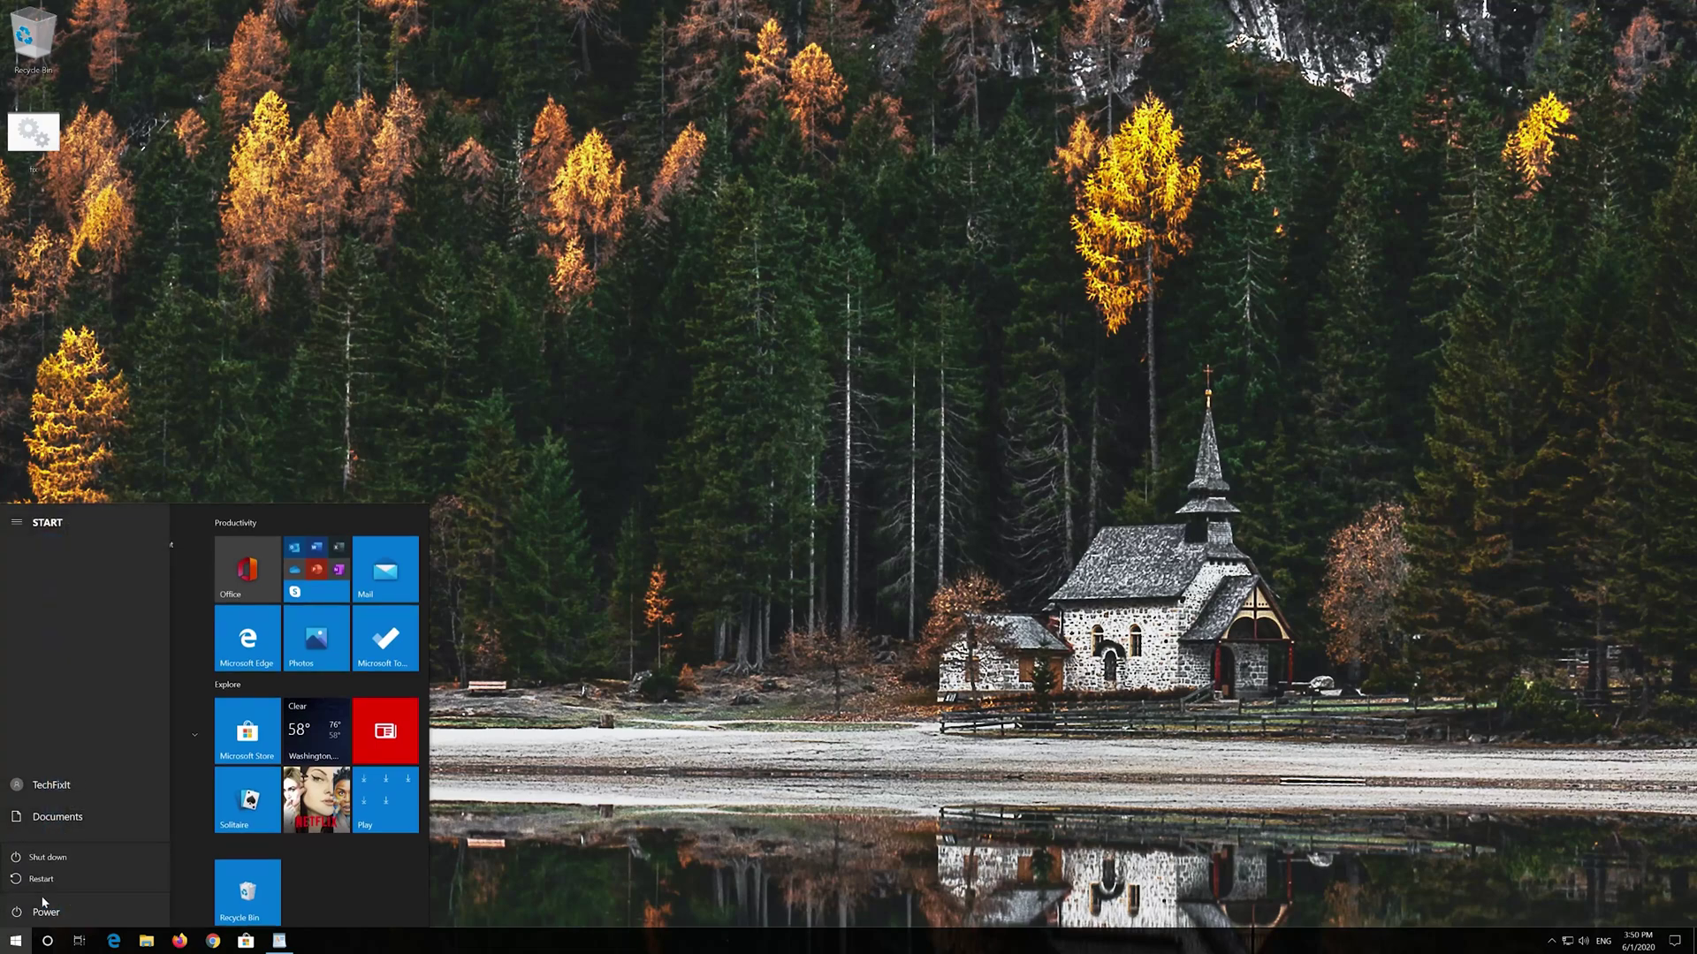
click(50, 886)
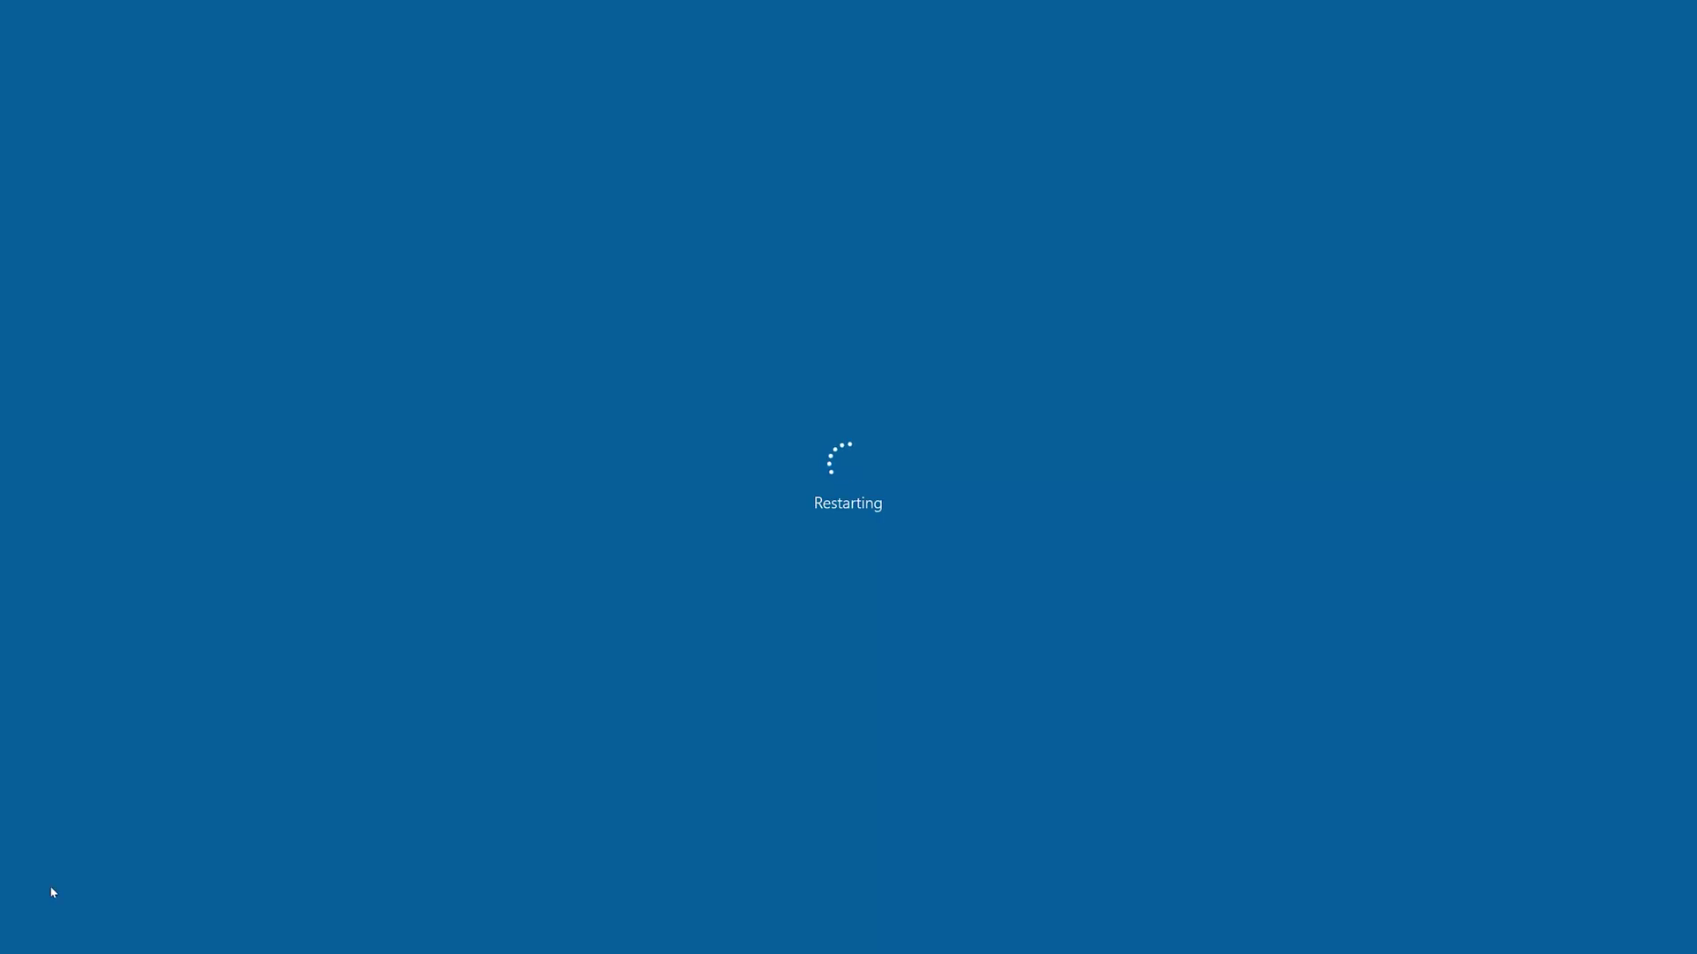
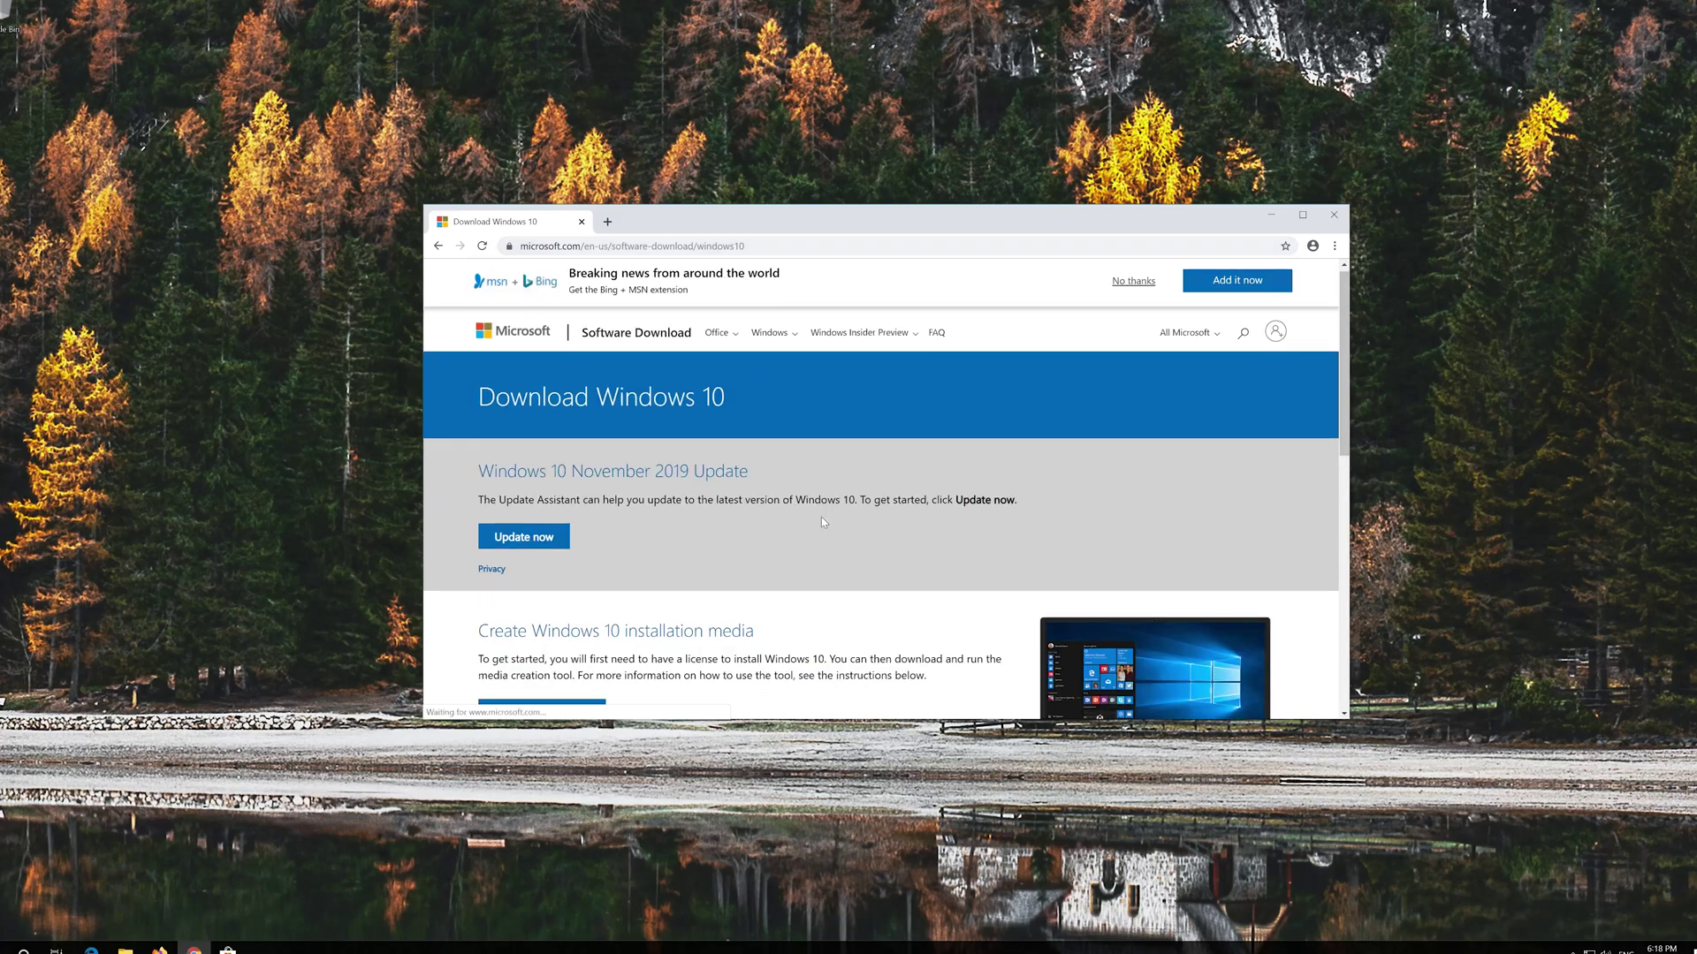
Download the Windows 10 media creation tool from the Microsoft Download Windows 10 page and close the browser
scroll(821, 519, down, 1)
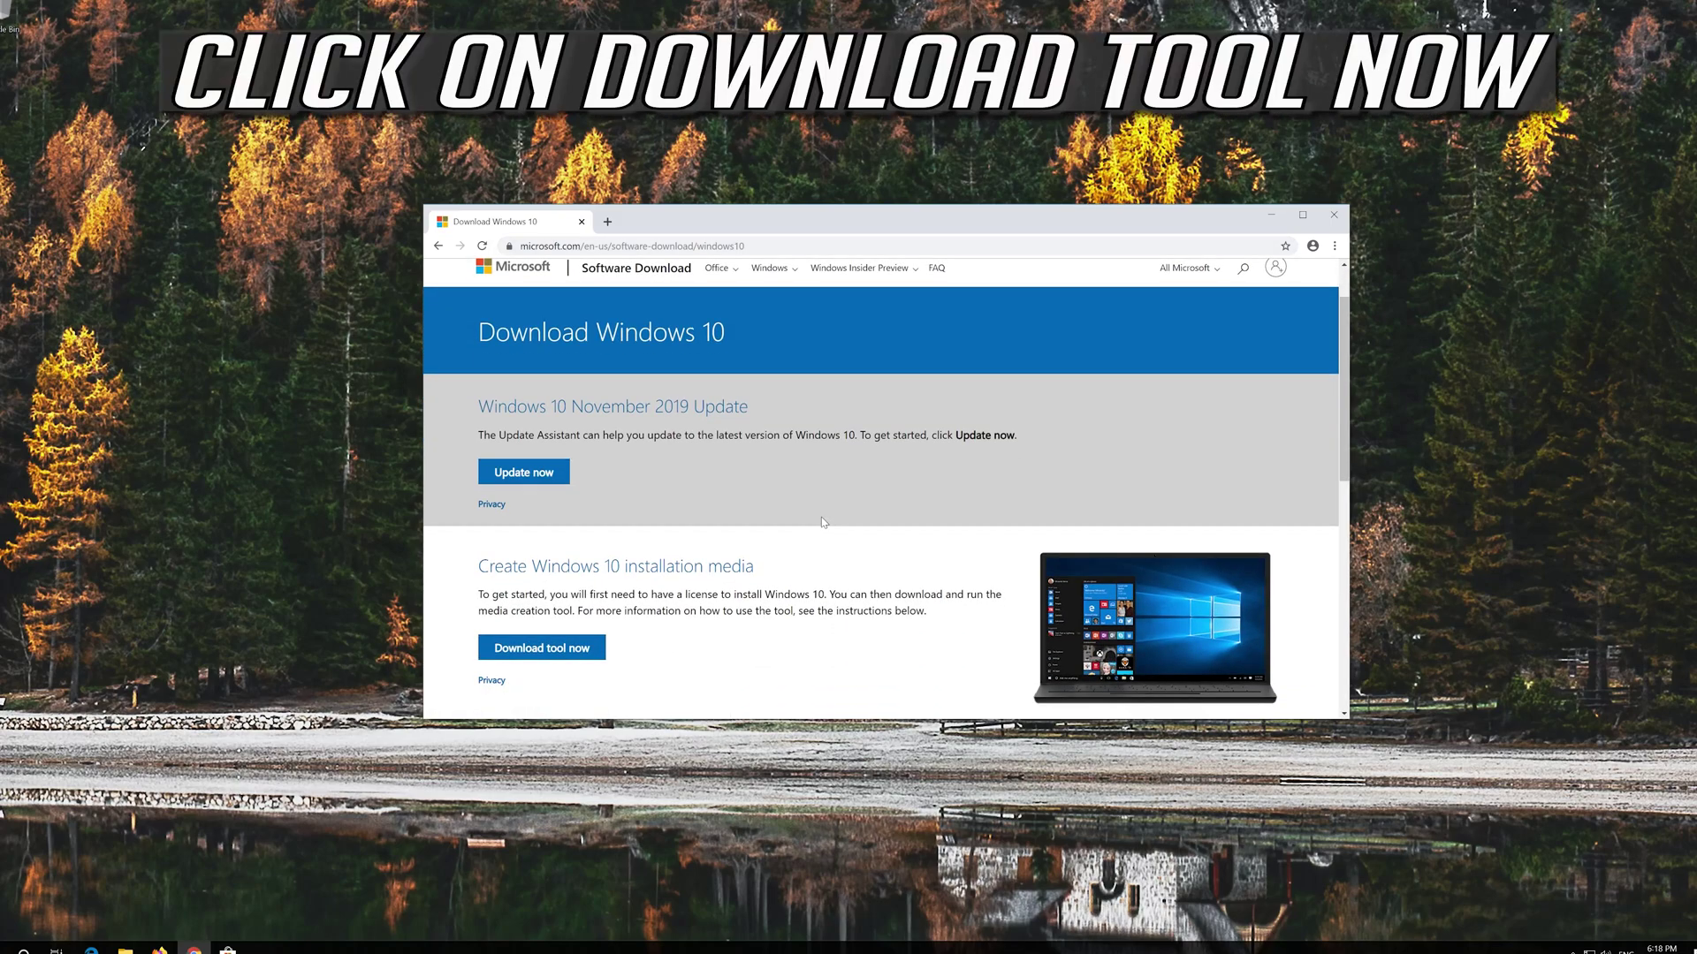
click(575, 651)
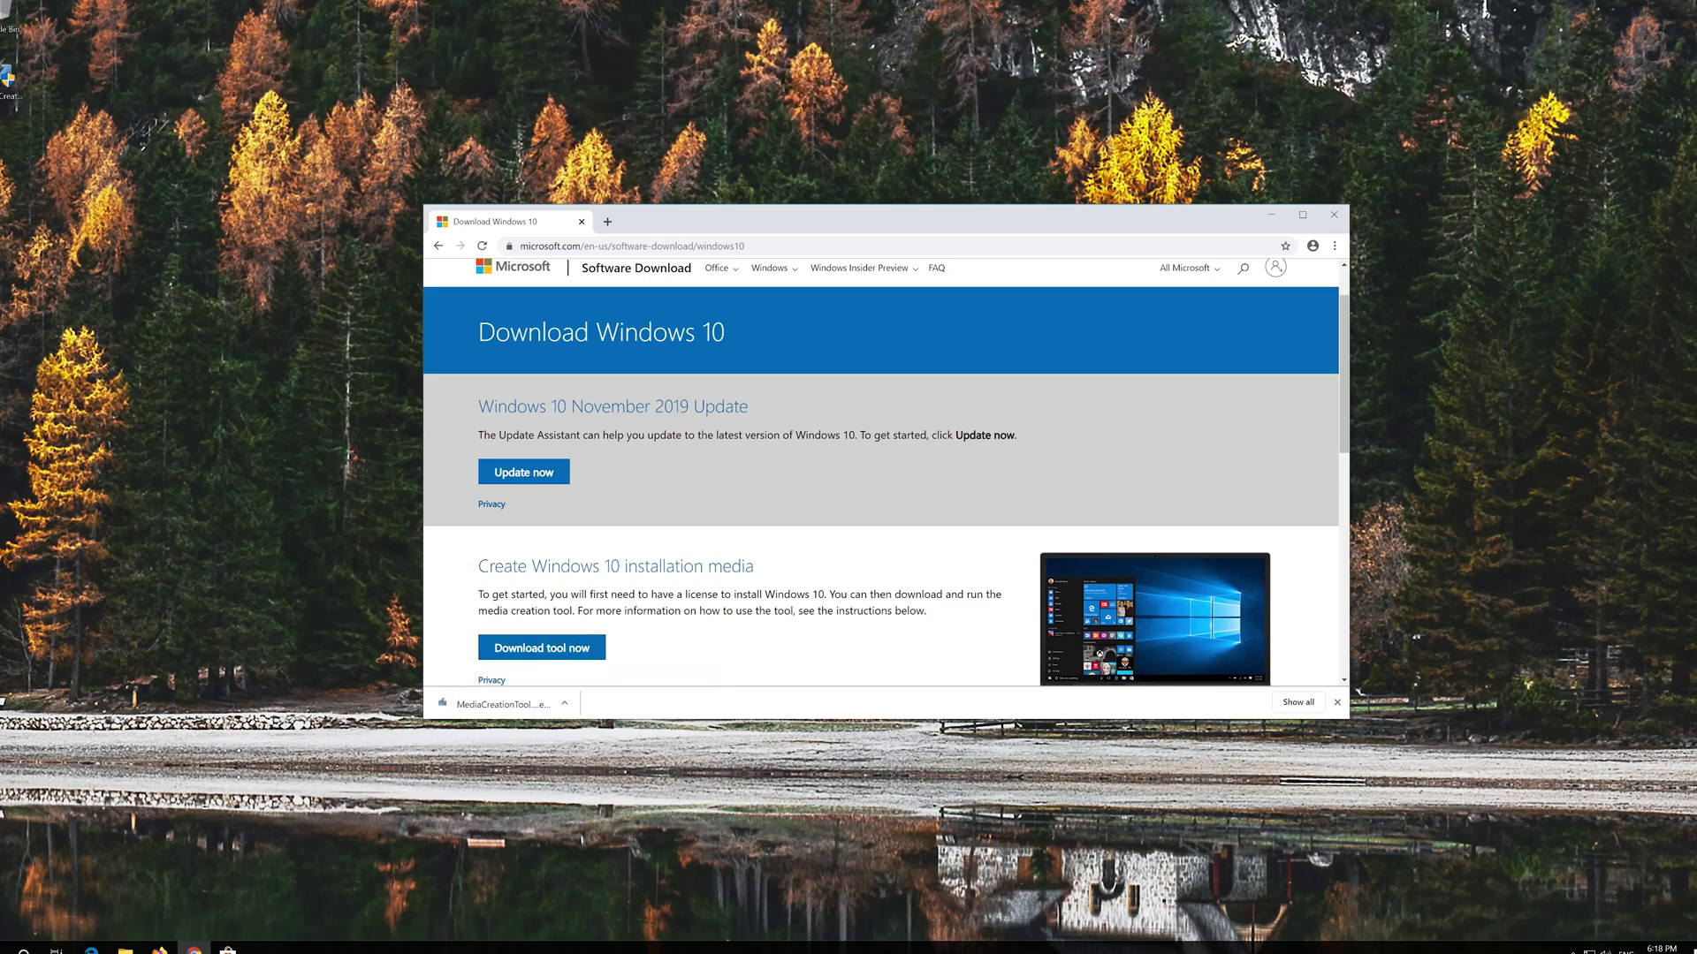
click(1334, 216)
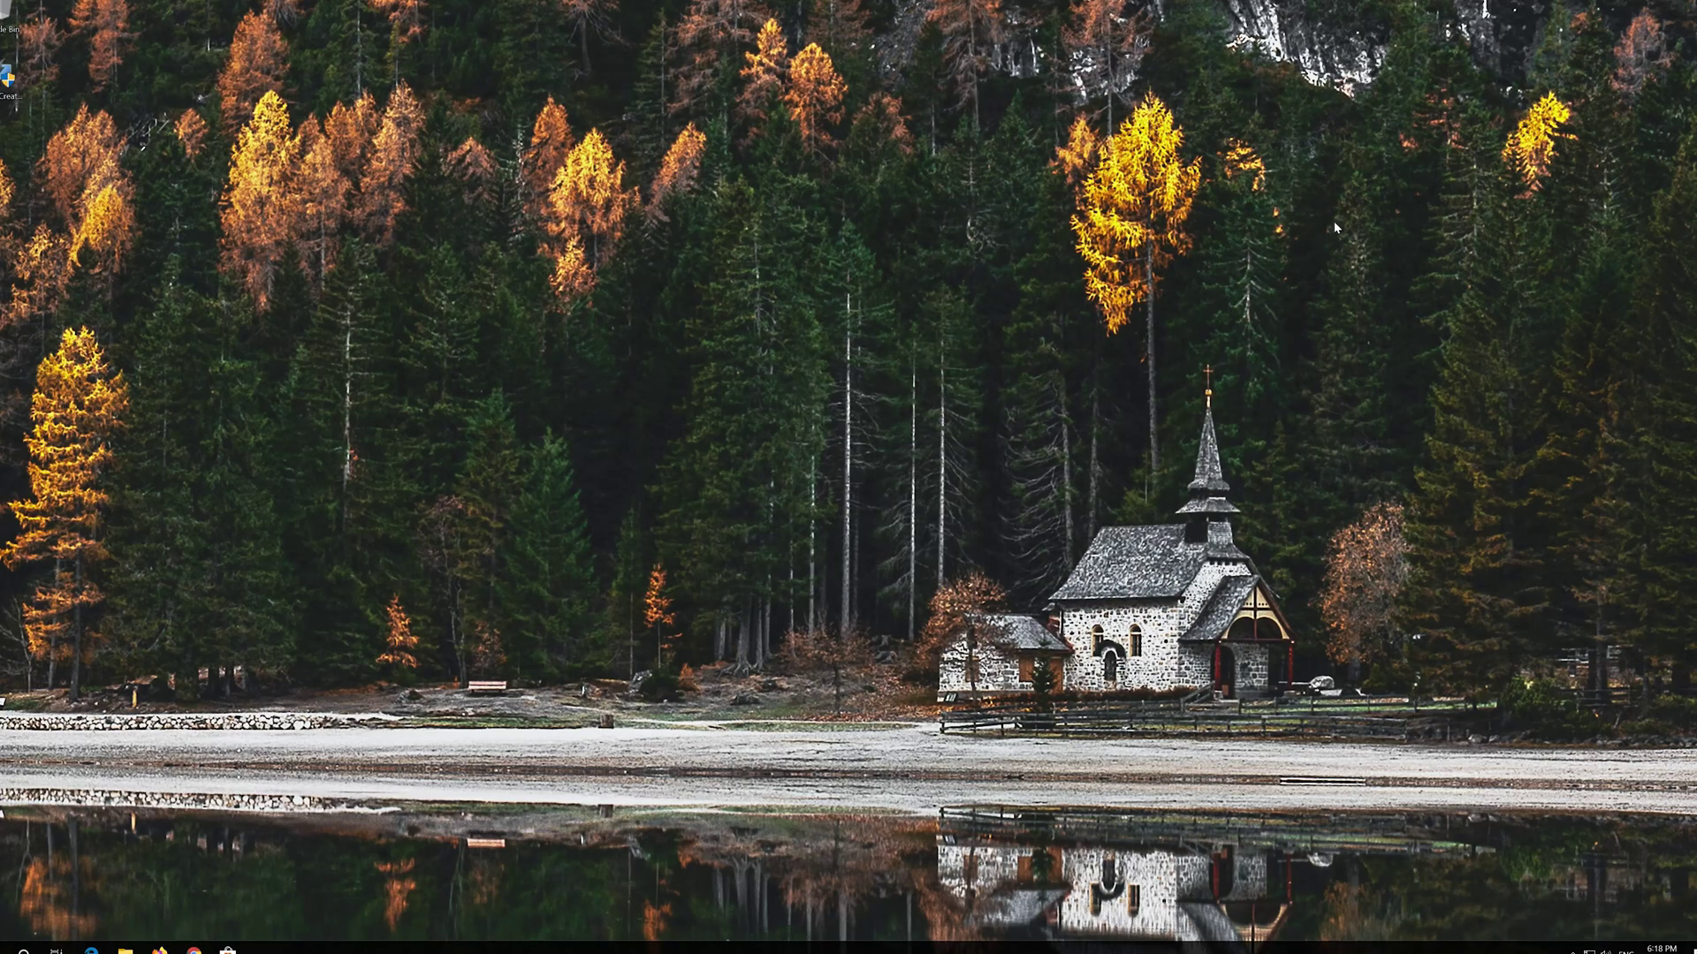
Launch the downloaded media creation tool from the desktop, allow it to make changes, and accept its license terms
double_click(6, 82)
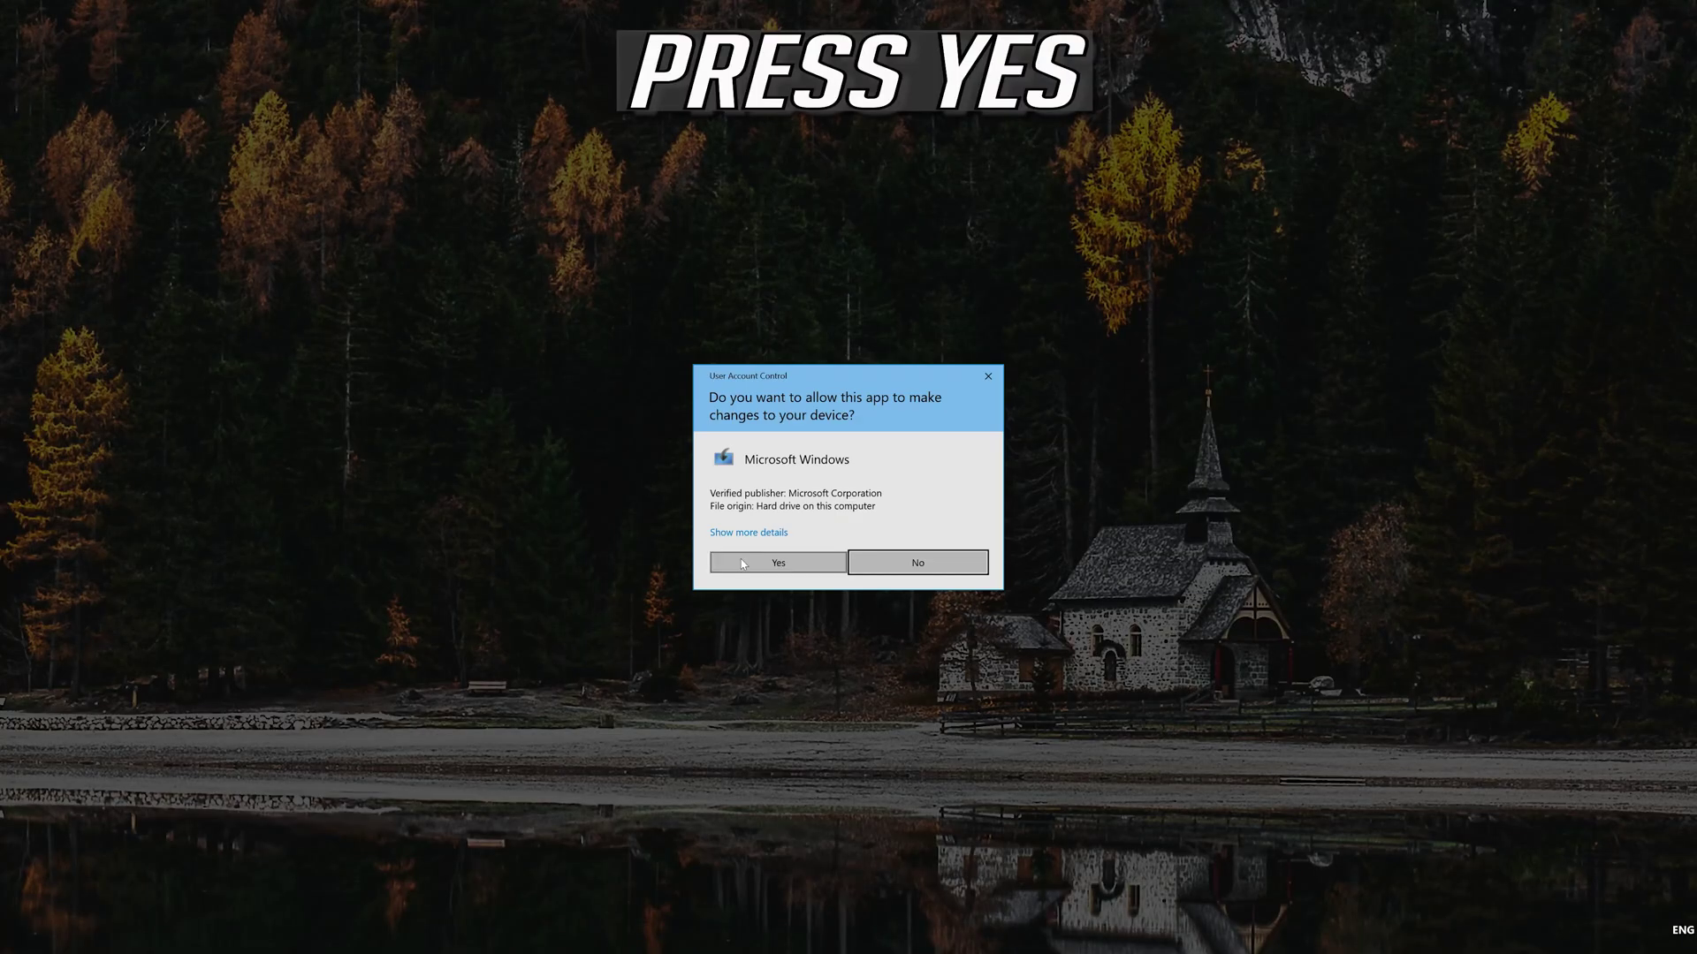
click(781, 567)
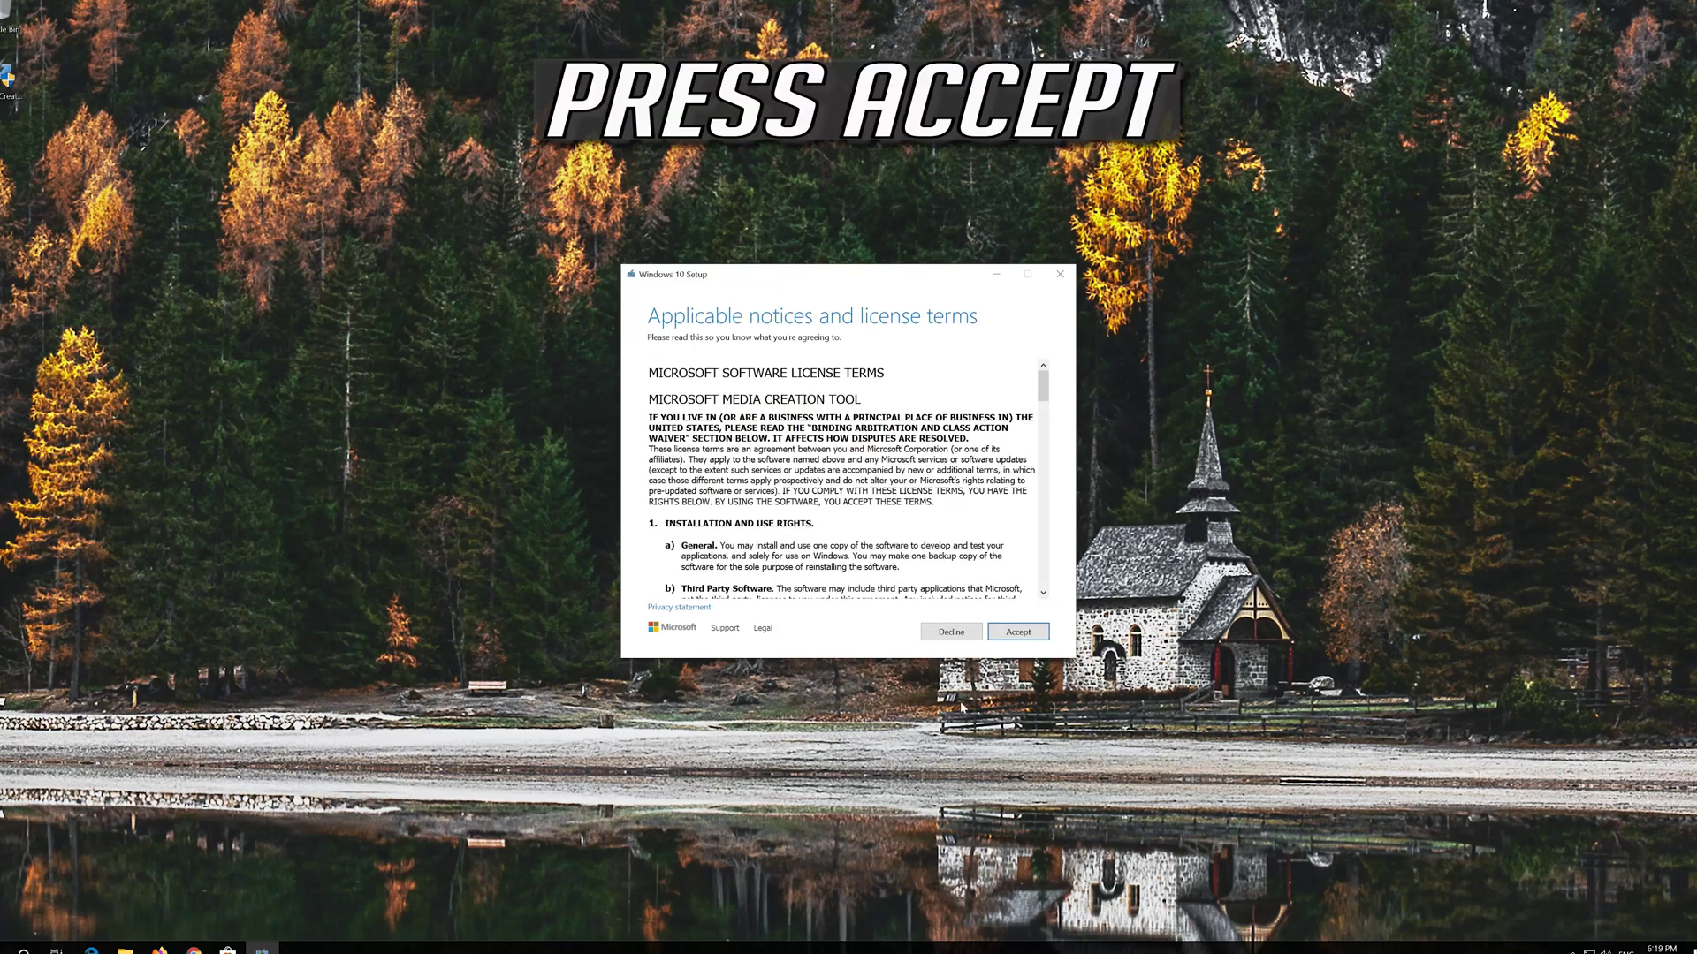
click(1042, 631)
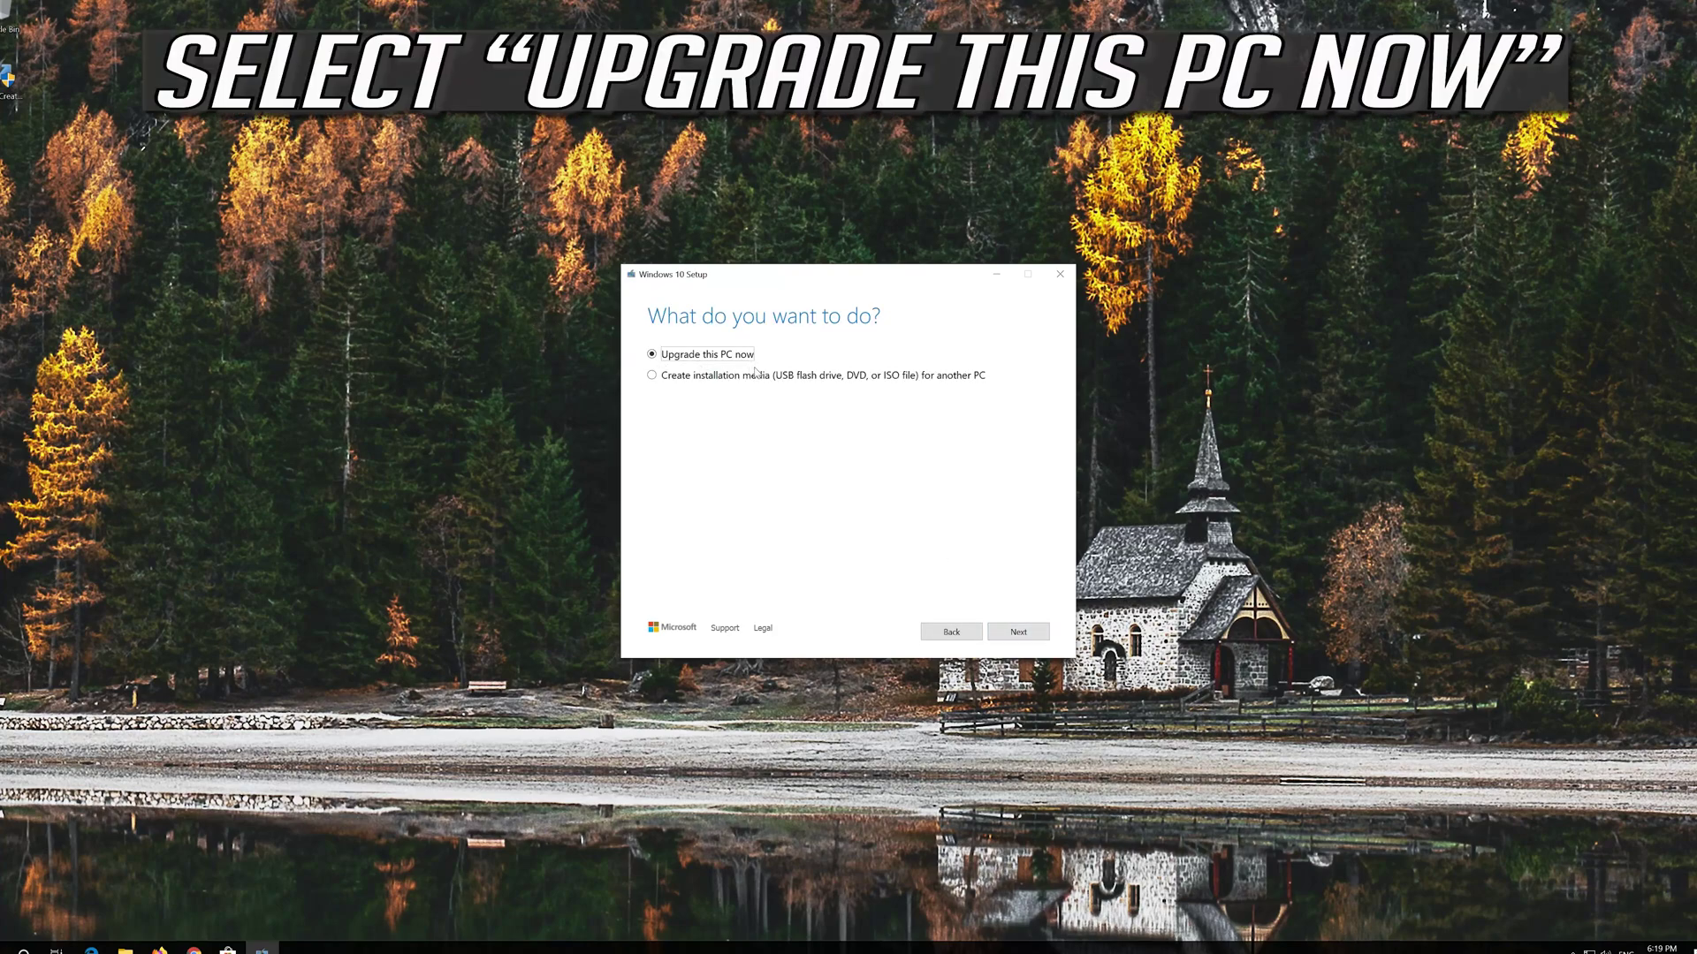
Continue with Upgrade this PC now, accept the license terms, and start installing Windows 10 Pro while keeping personal files and apps
click(1011, 633)
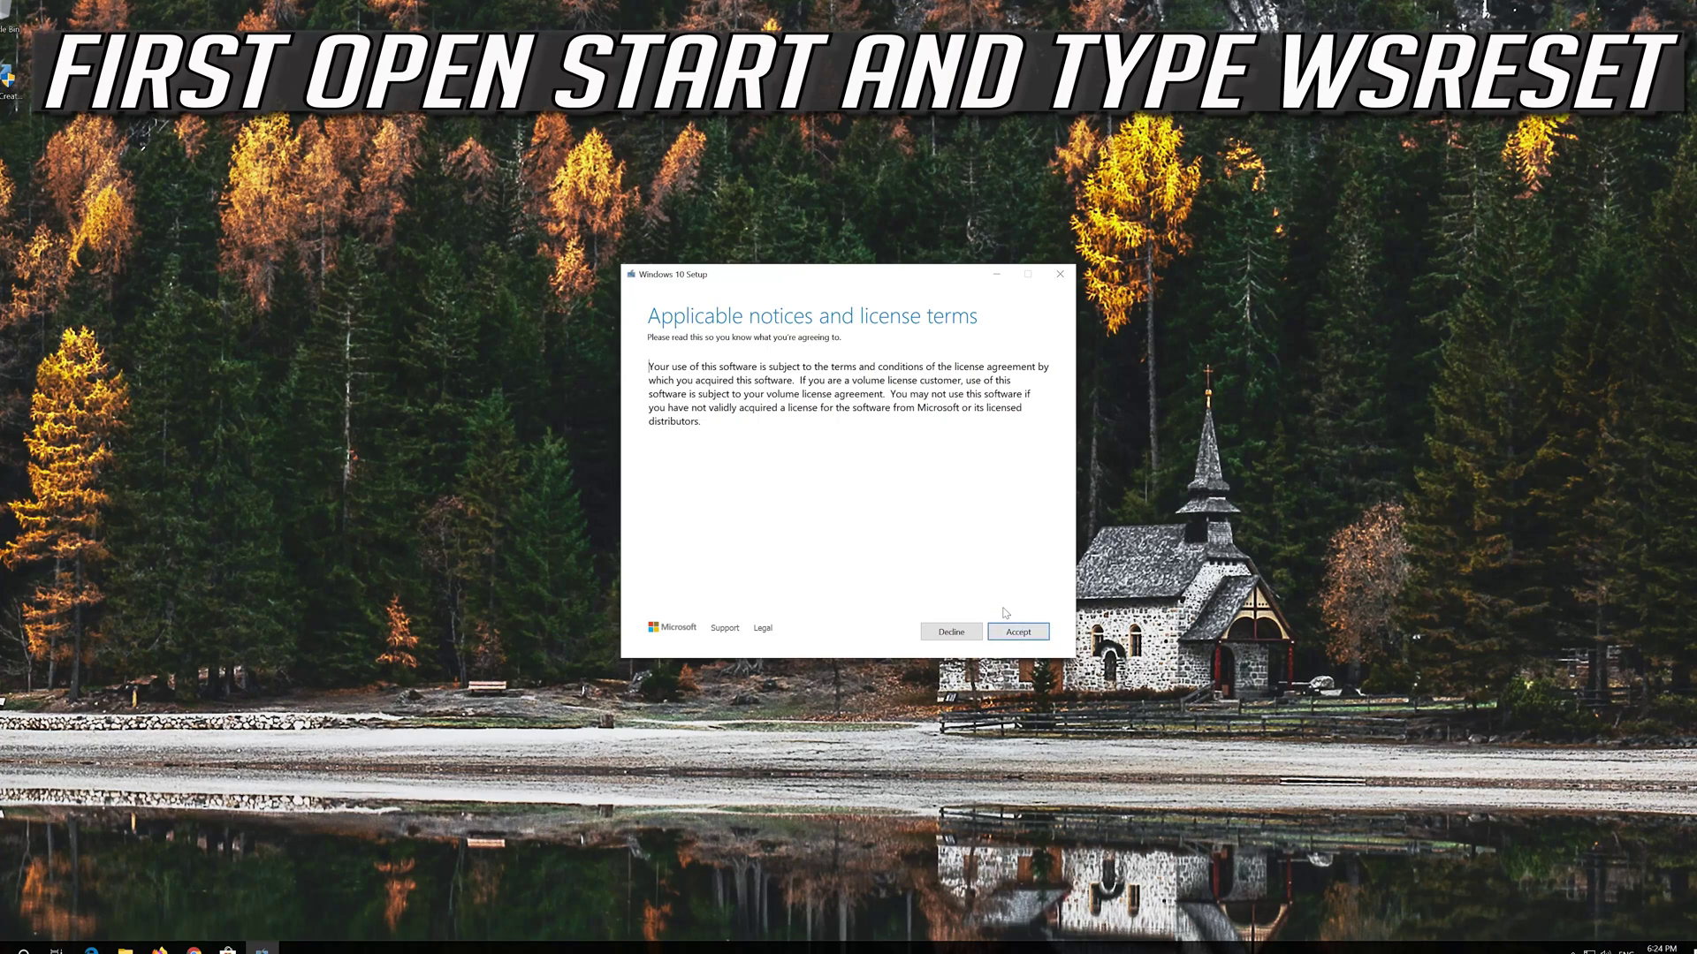
click(1025, 625)
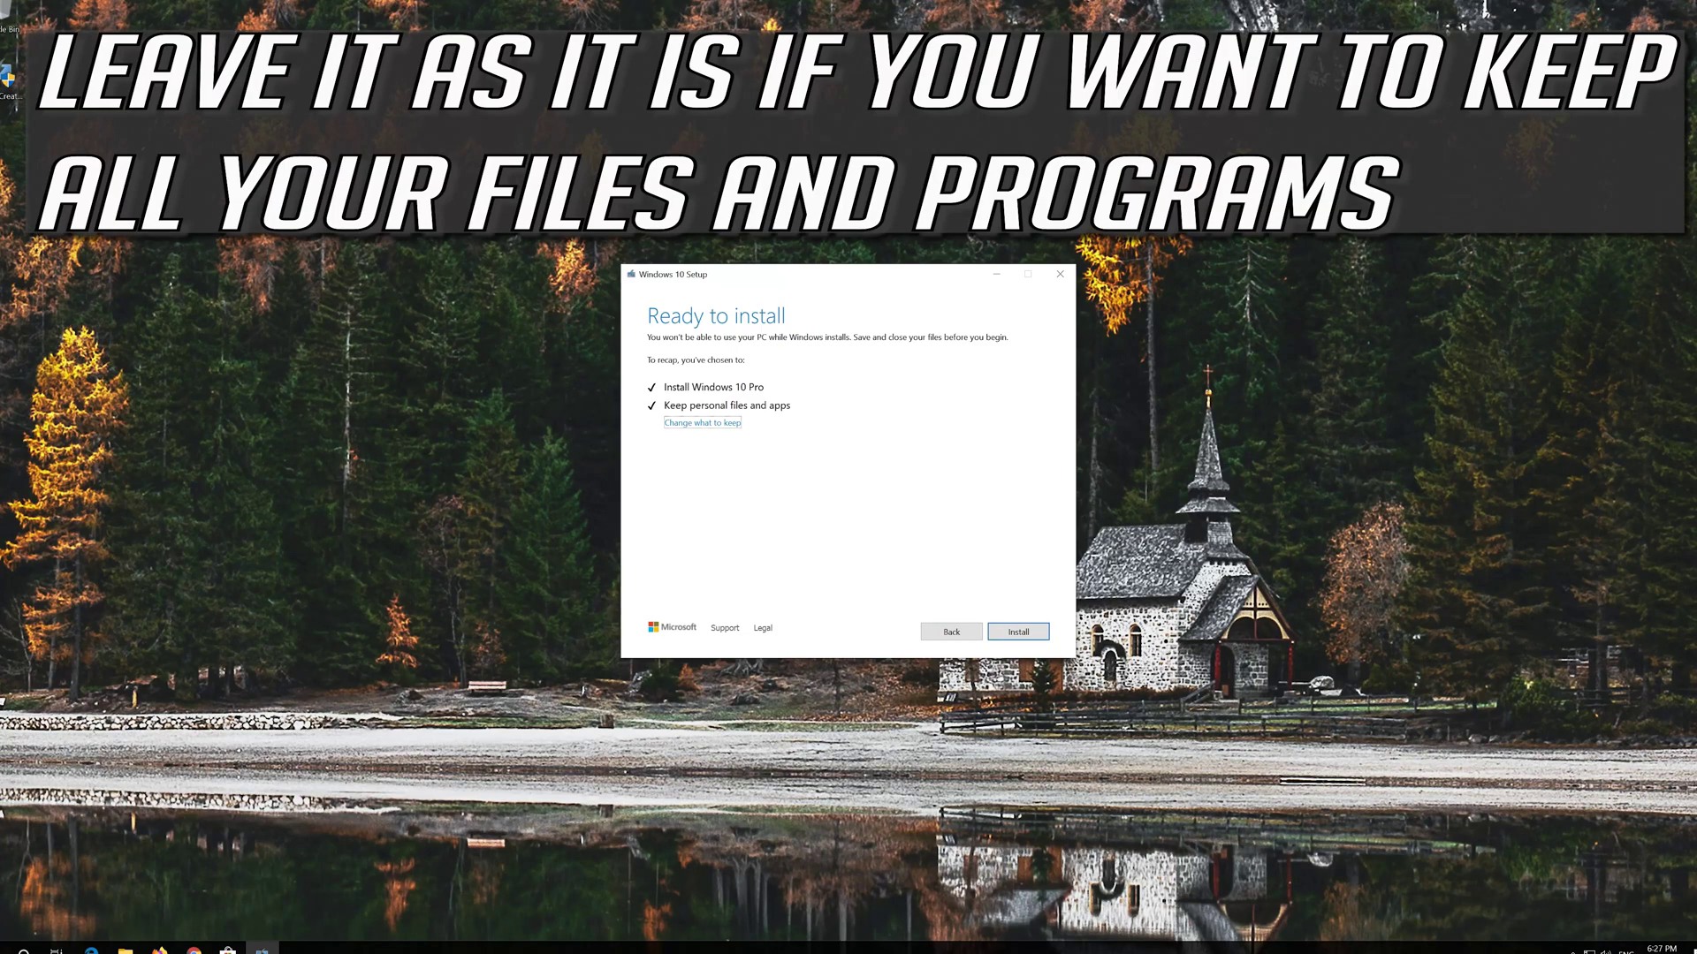
click(1017, 632)
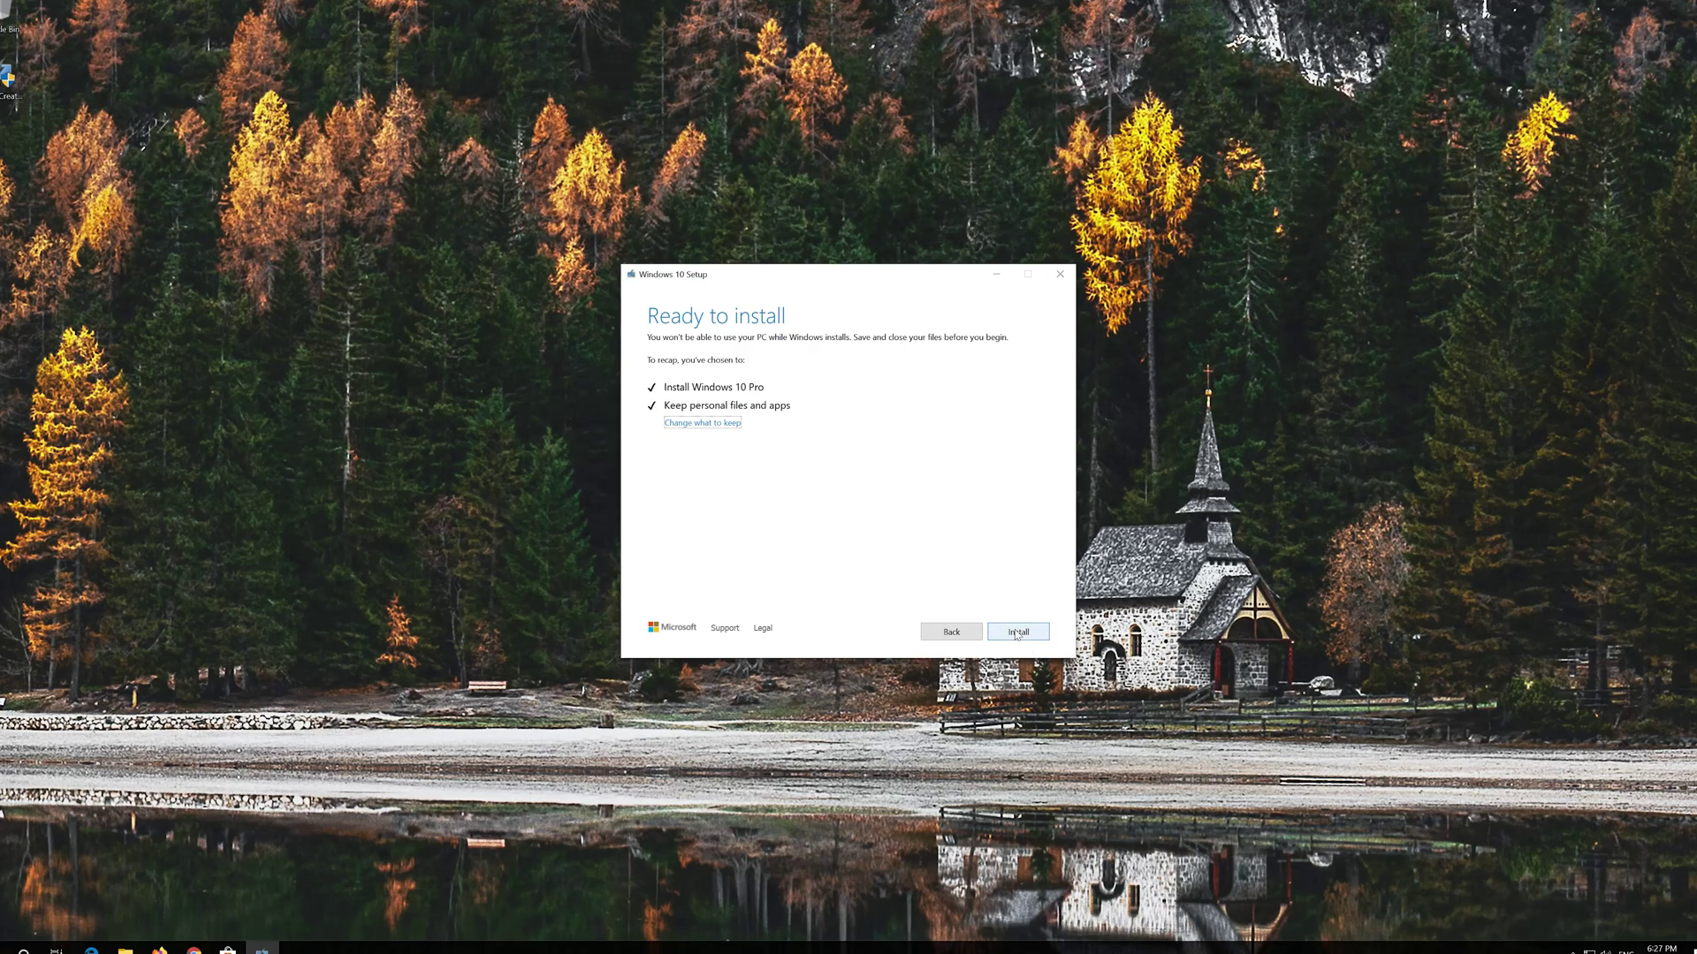
click(1016, 633)
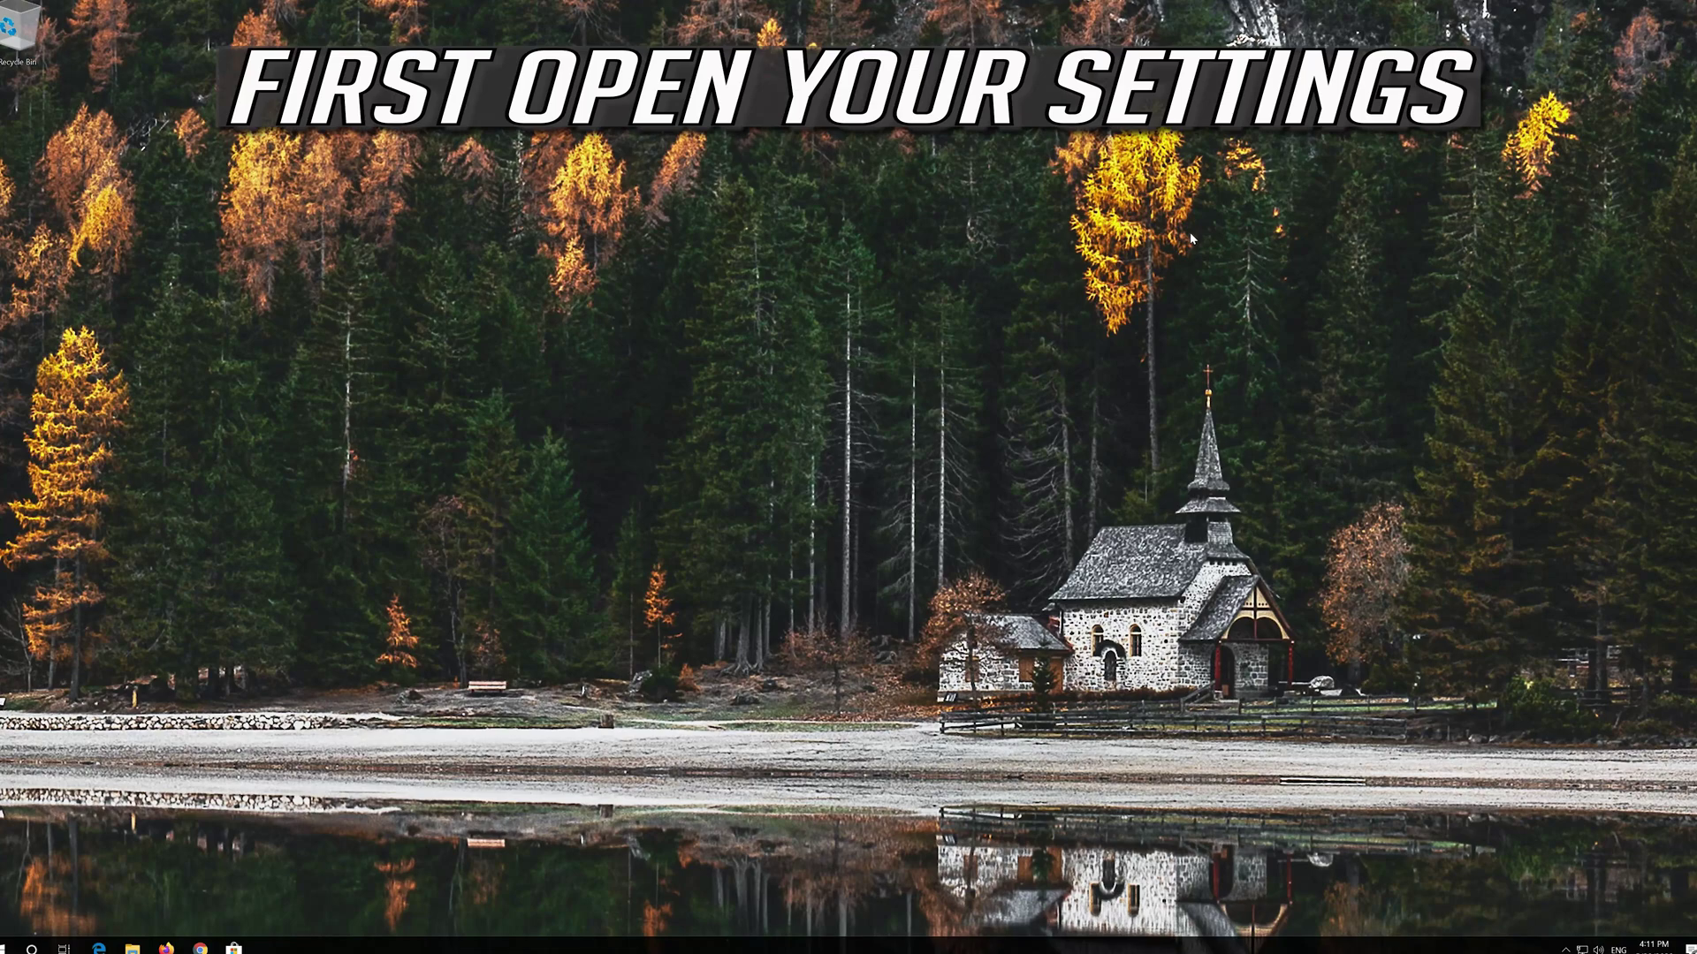
Open the Recovery page under Update & Security in Windows Settings and restart the PC into Advanced startup
key(super)
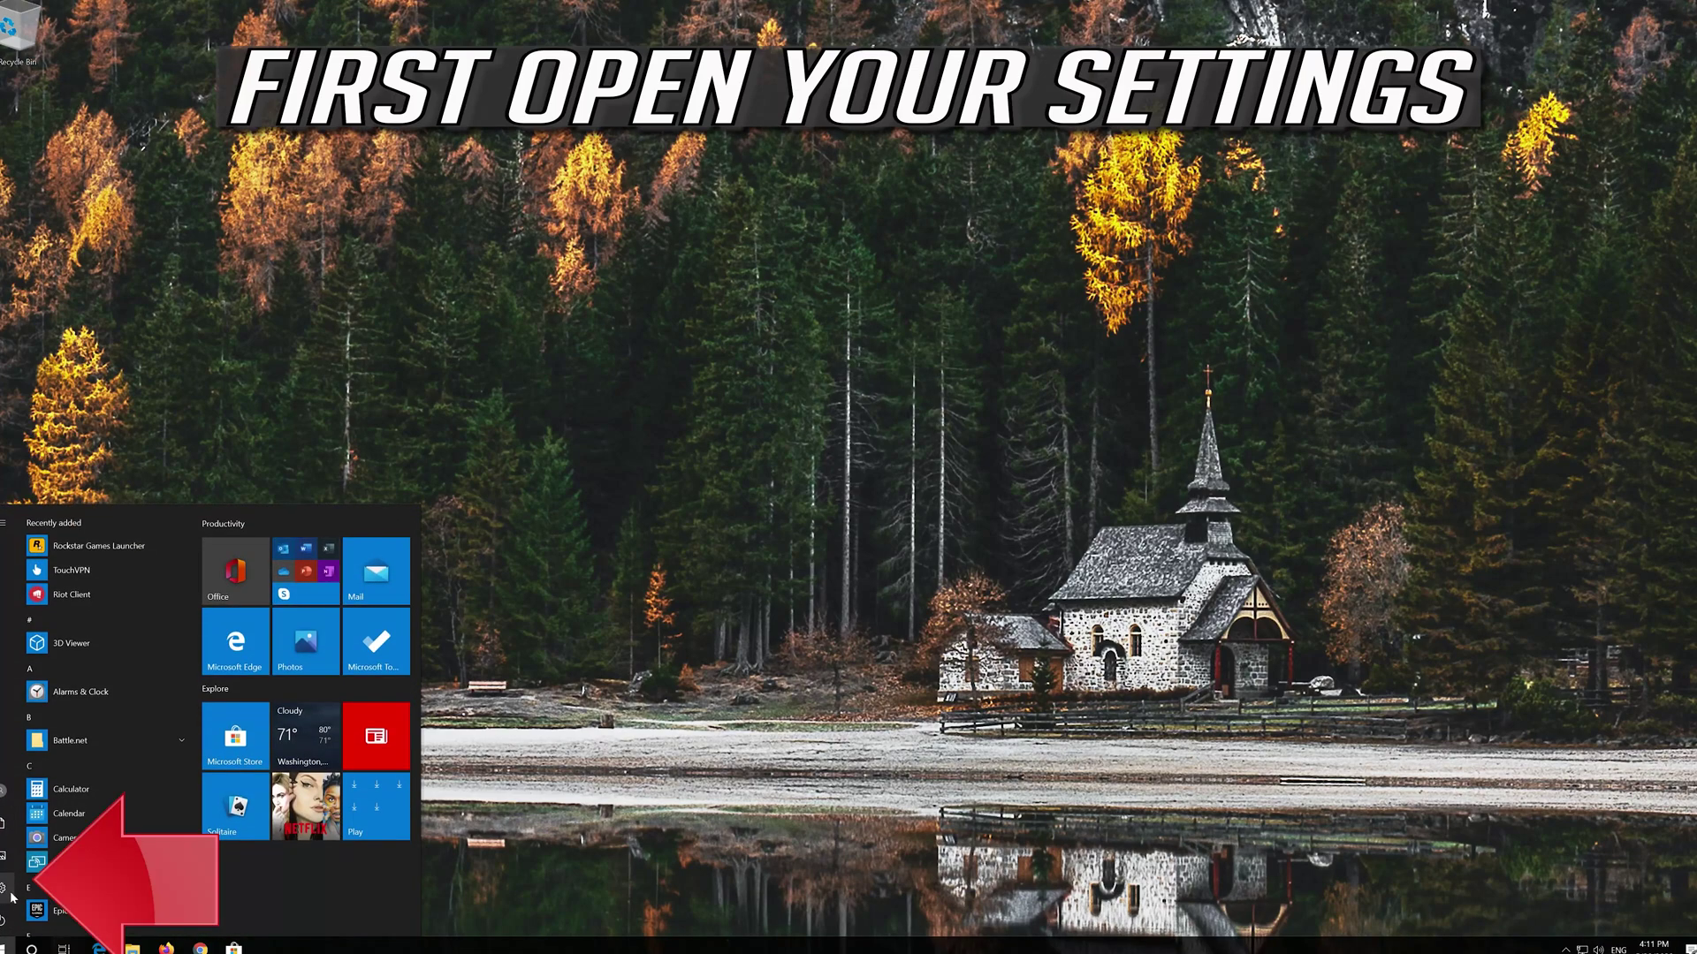
mouse_move(9, 893)
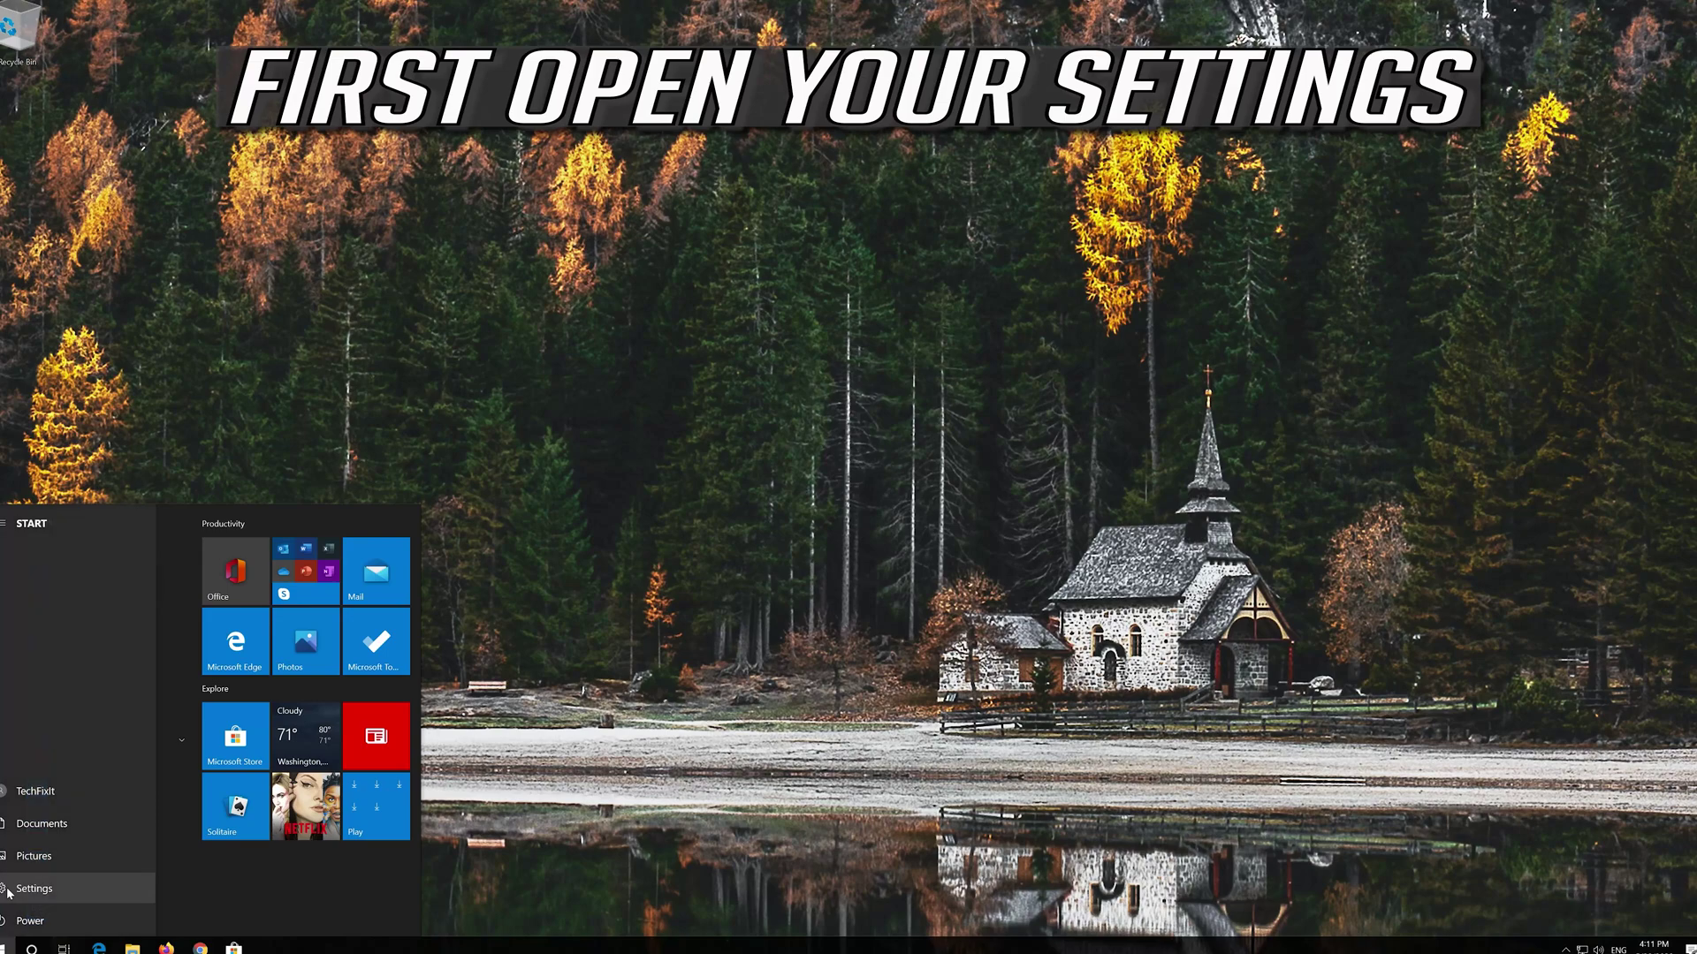
click(9, 894)
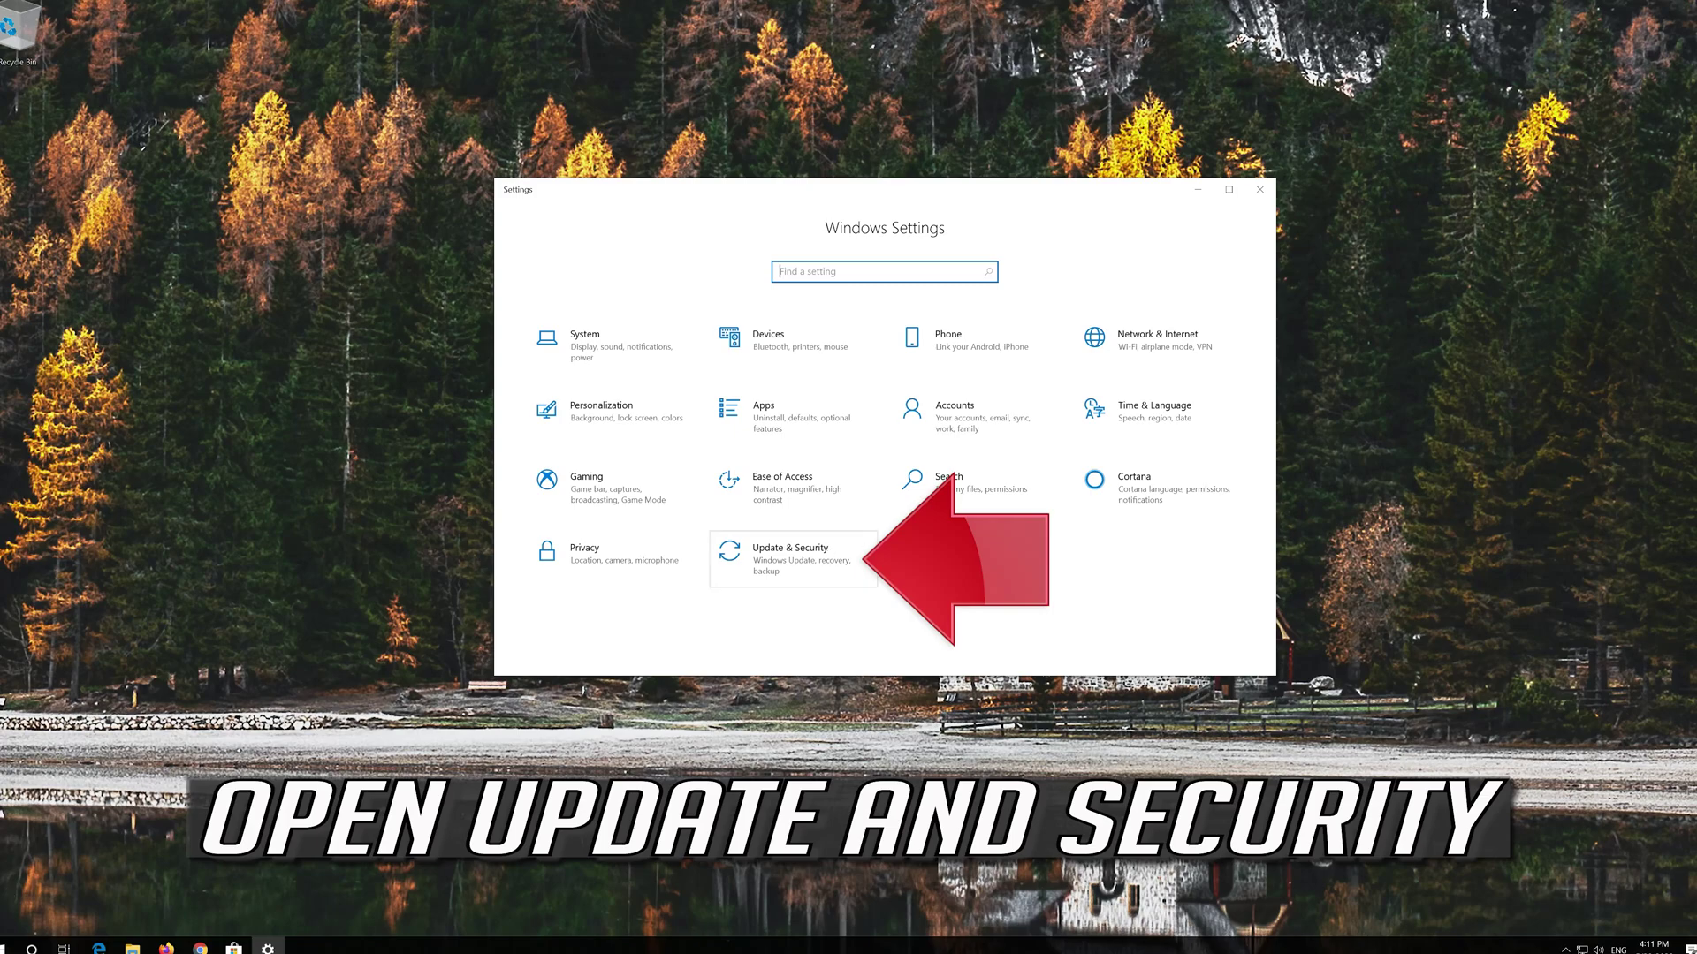
click(806, 566)
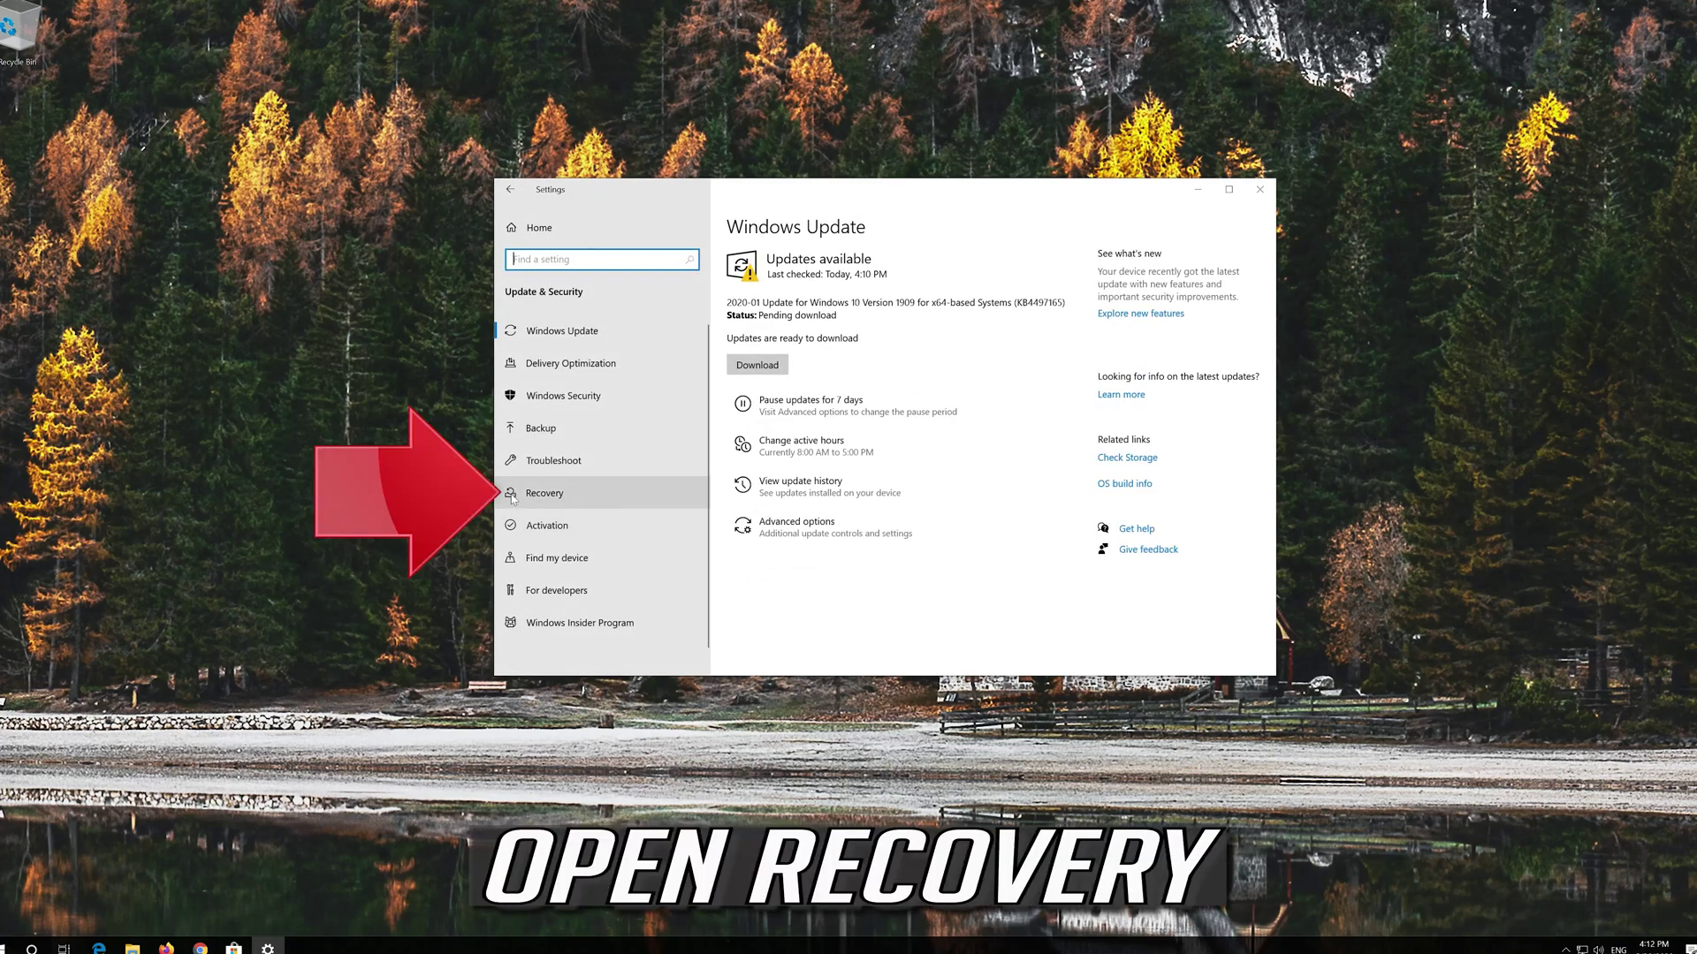
click(566, 507)
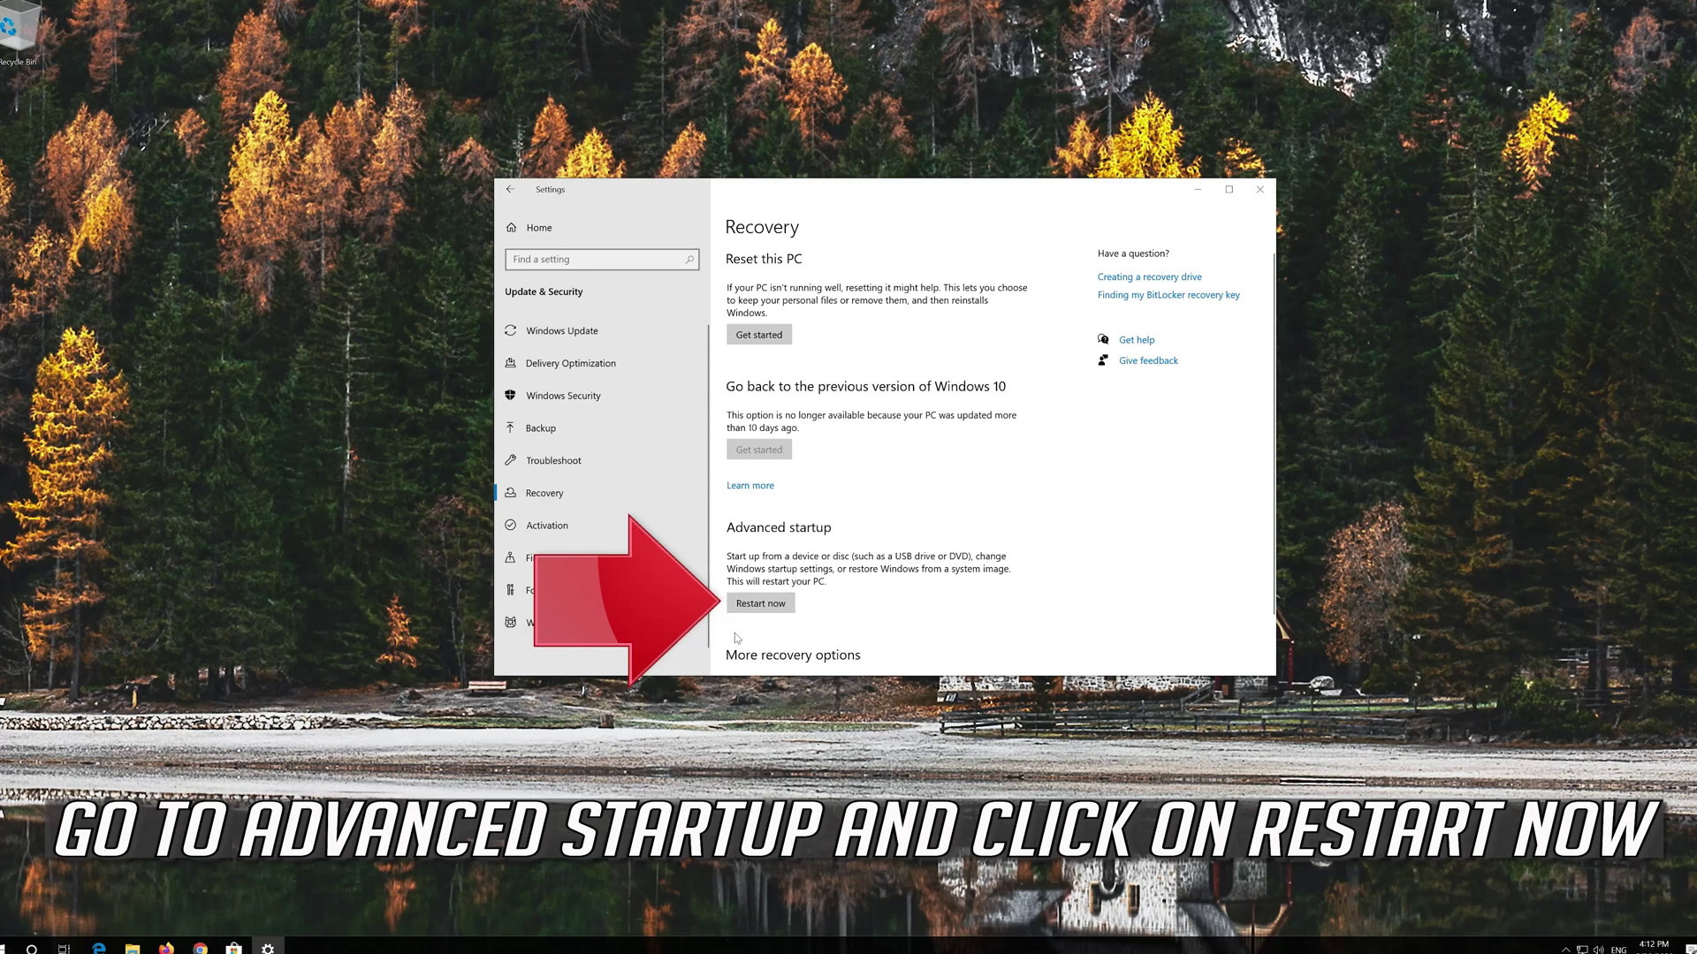
click(744, 608)
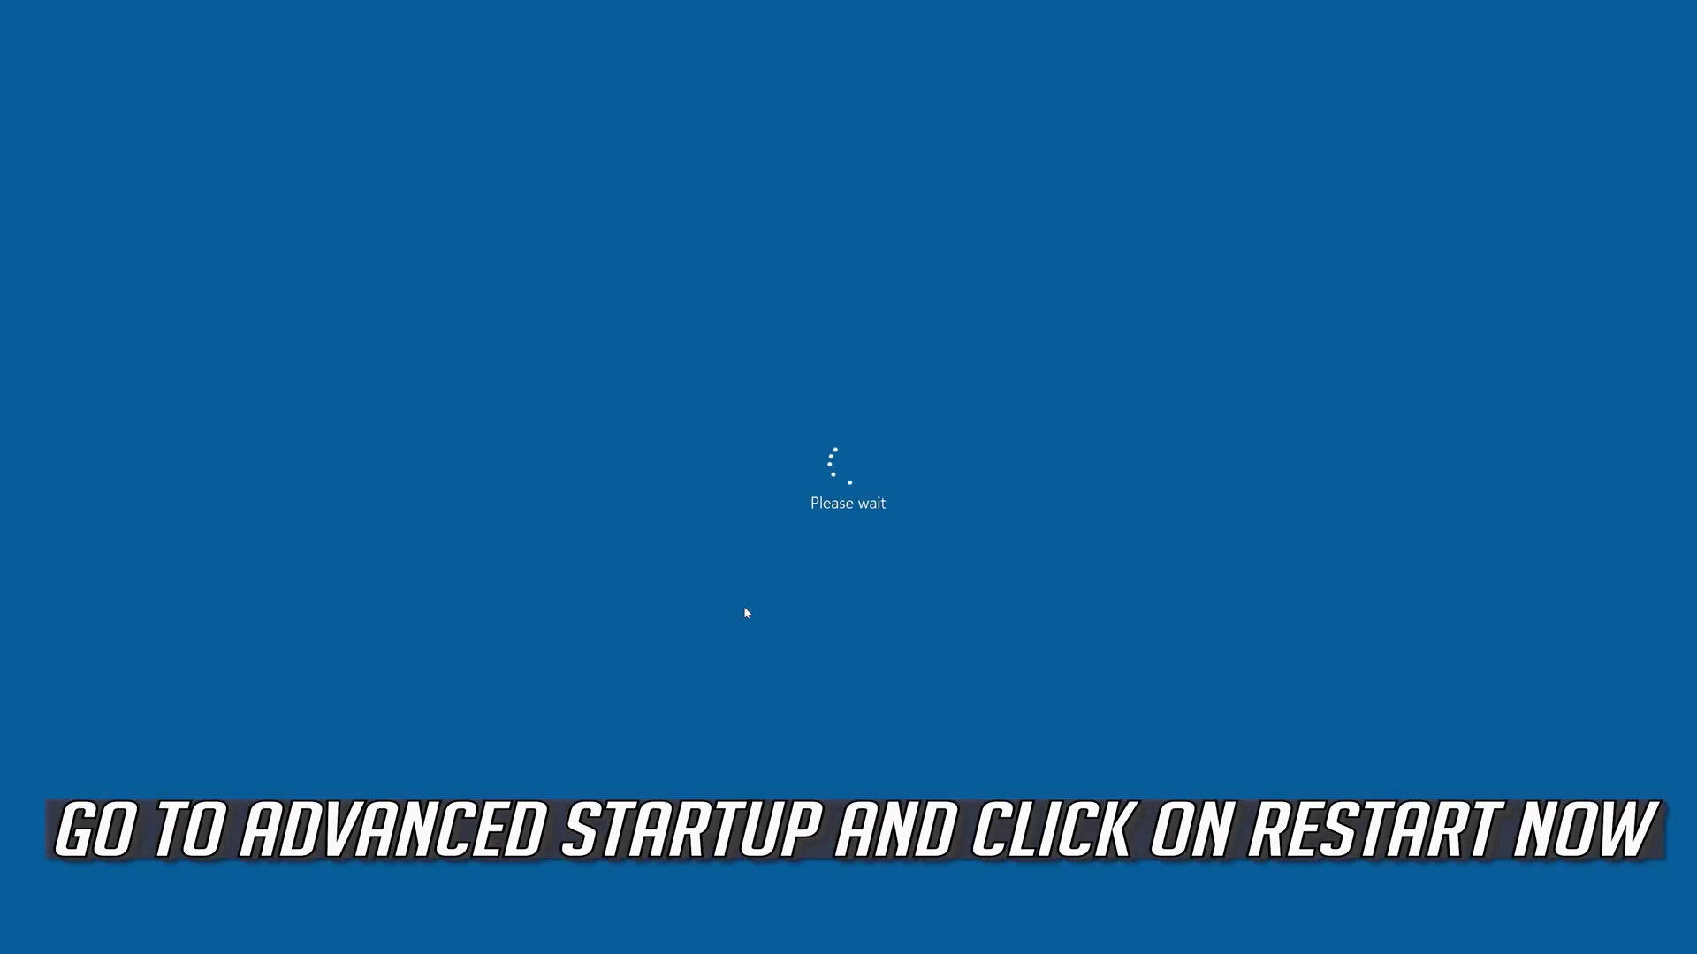